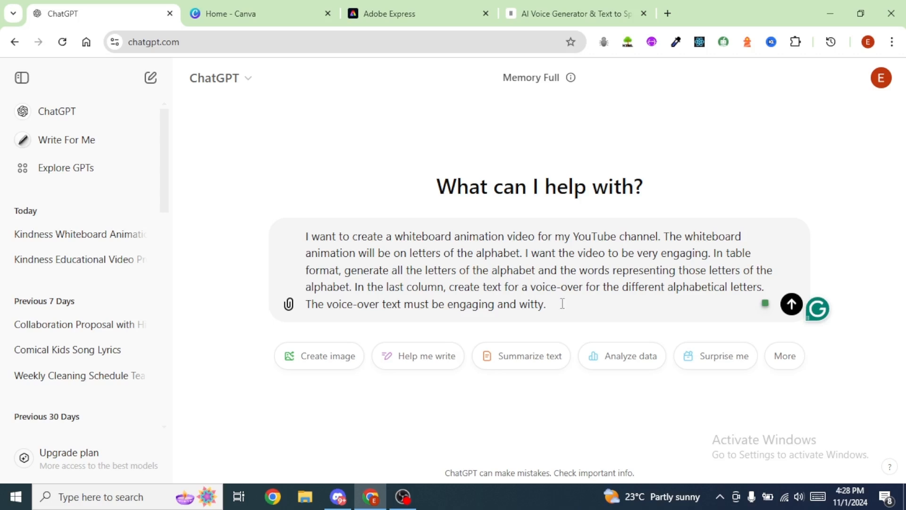
# Step: Submit the prompt requesting an alphabet table with words and witty voice-over text, and review the generated table
pyautogui.press('Return')
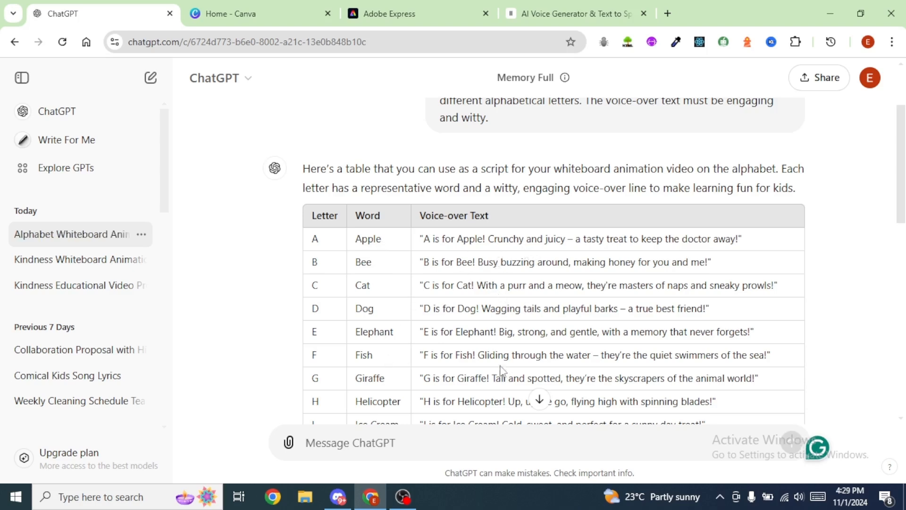
pyautogui.scroll(-7, 578, 358)
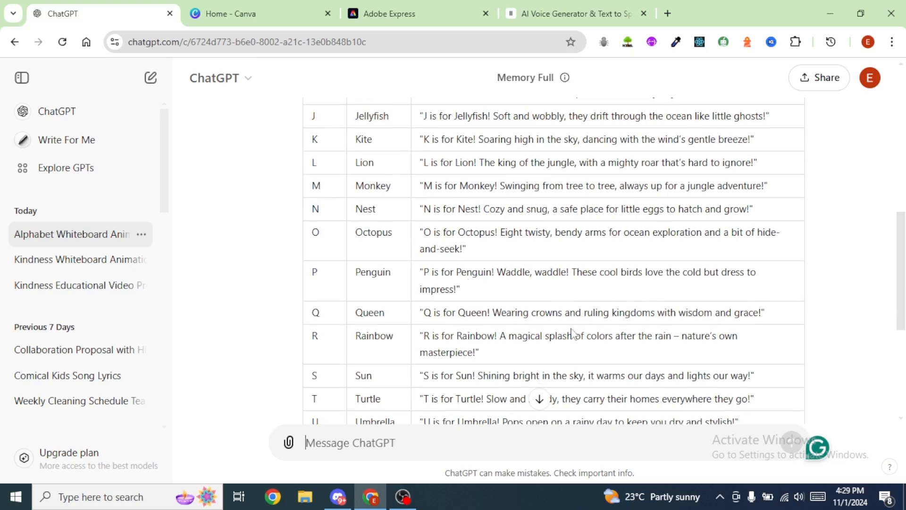
pyautogui.scroll(10, 526, 362)
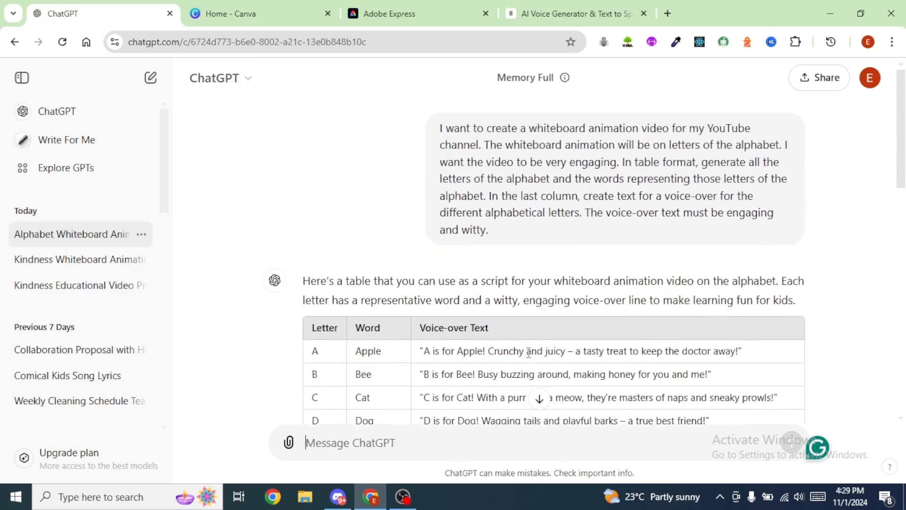
pyautogui.scroll(-2, 562, 339)
# Step: Switch to Canva and create a blank Video (1080p) design, checking the letter A entry in the ChatGPT table
pyautogui.hotkey('ctrl', 'Tab')
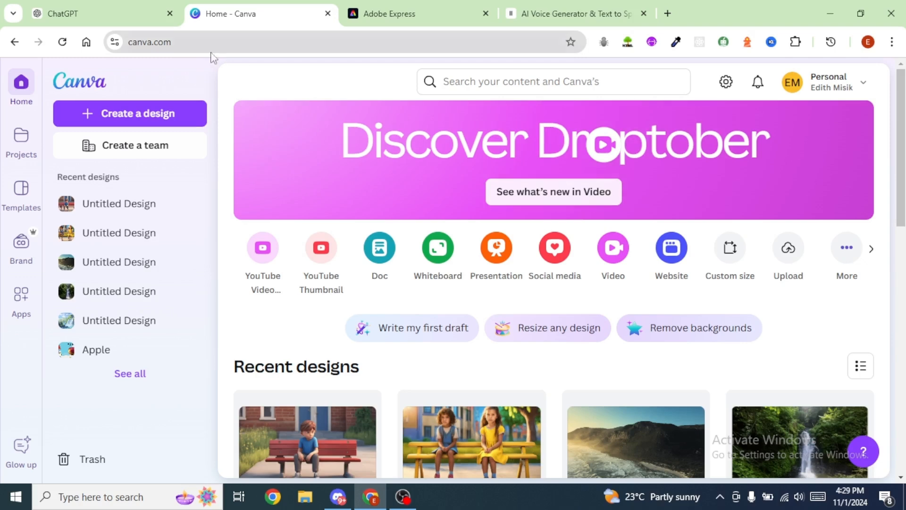
pyautogui.click(128, 117)
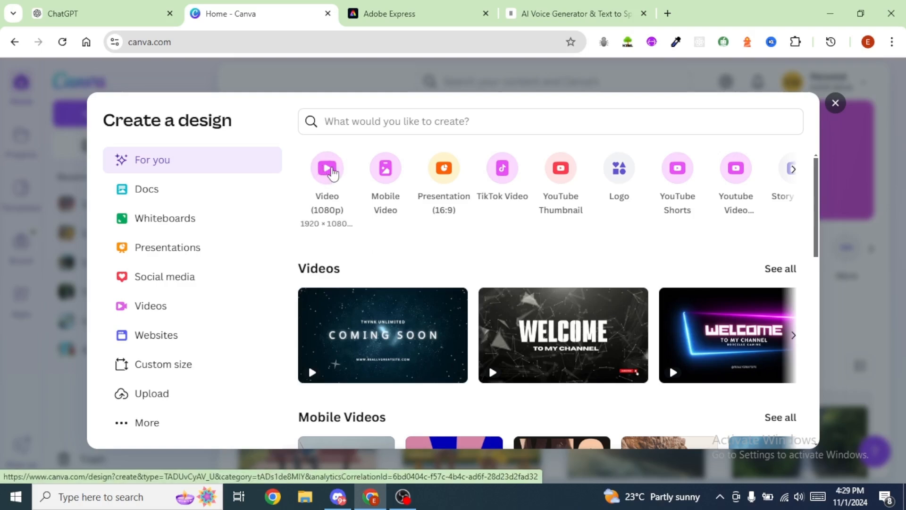
pyautogui.click(333, 172)
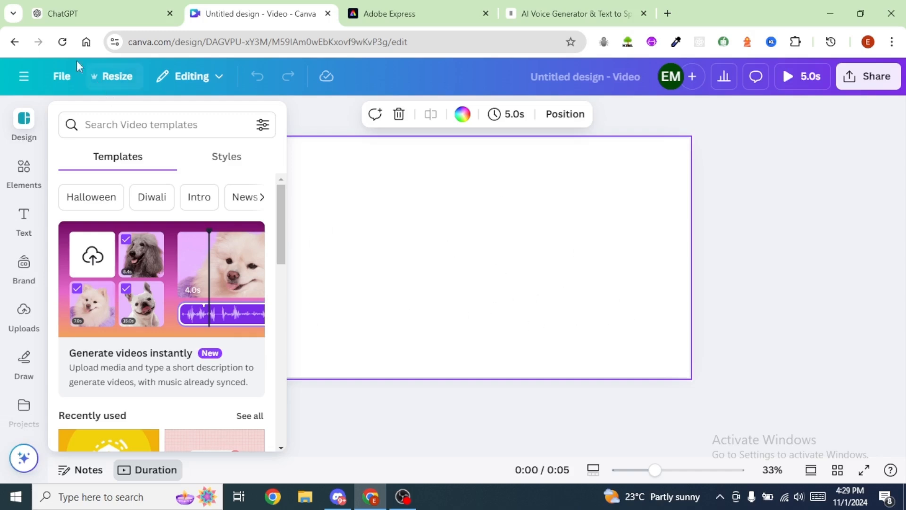
pyautogui.click(100, 16)
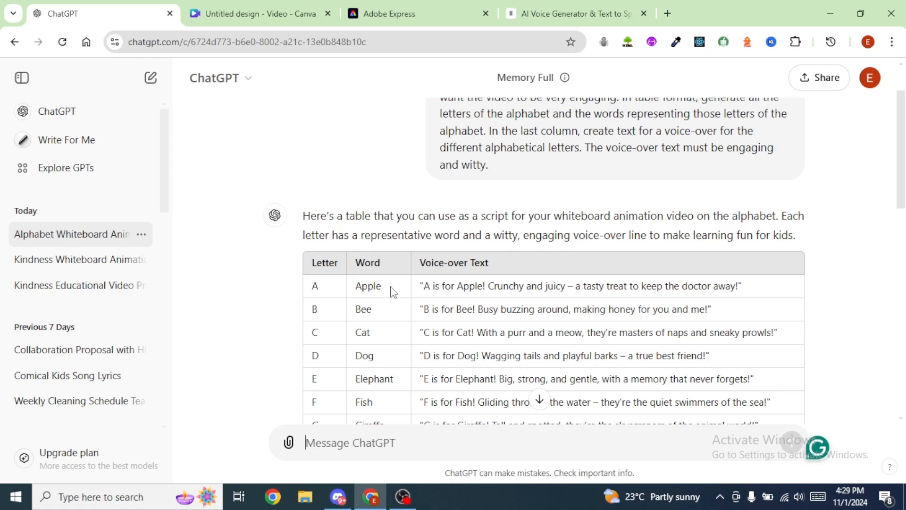
pyautogui.click(262, 14)
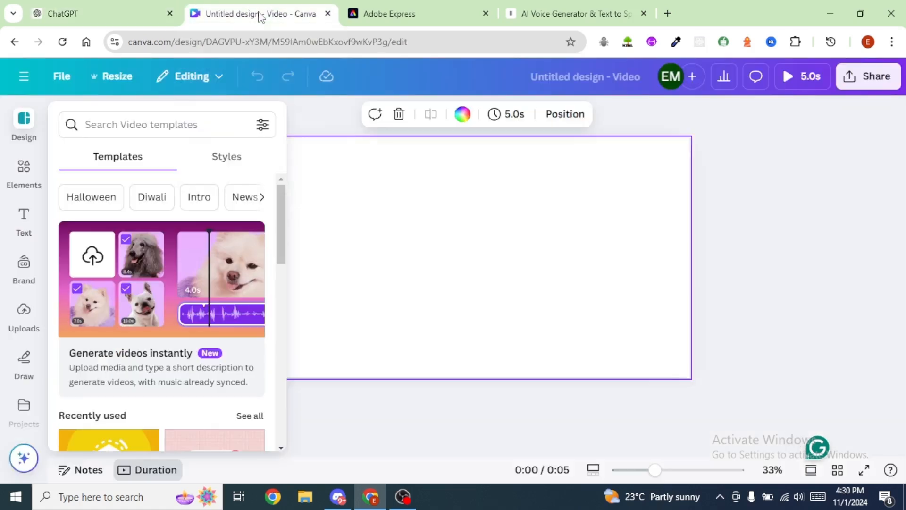
# Step: Search the elements for "cartoon background" and limit the results to graphics
pyautogui.click(25, 168)
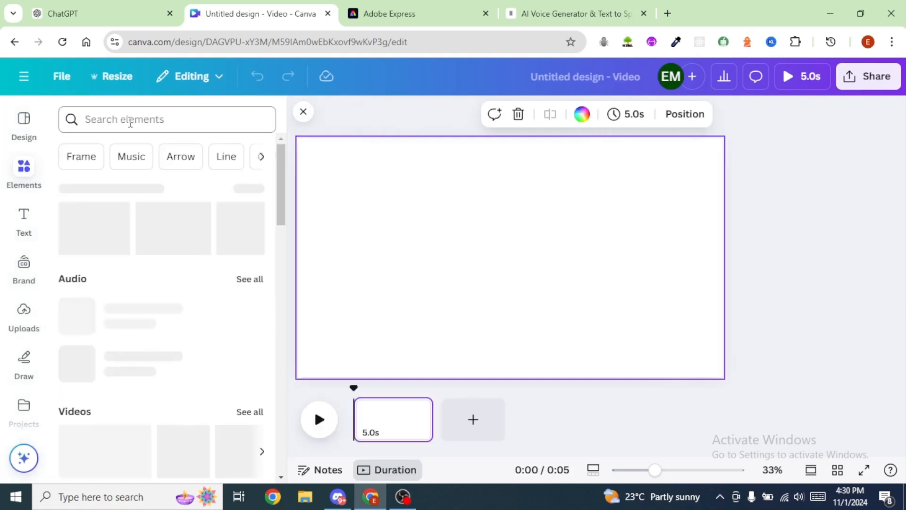
pyautogui.click(129, 119)
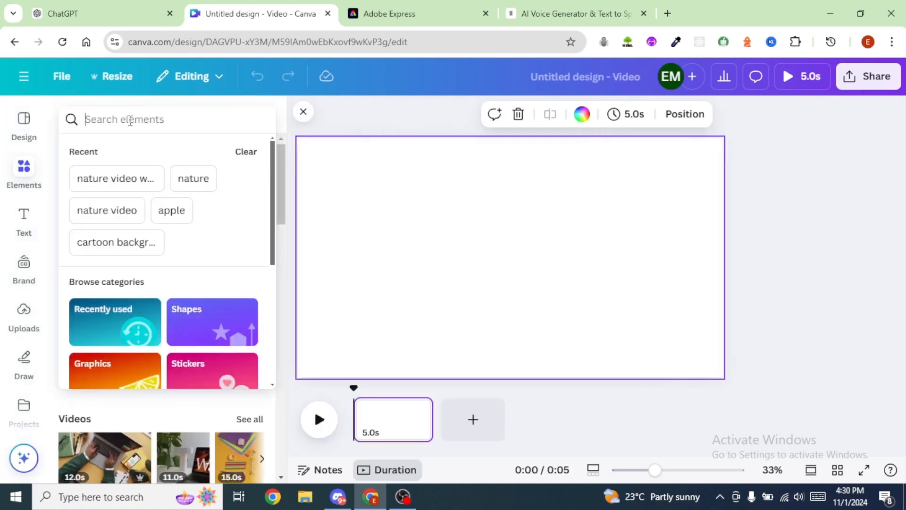
pyautogui.write('ca')
pyautogui.click(125, 219)
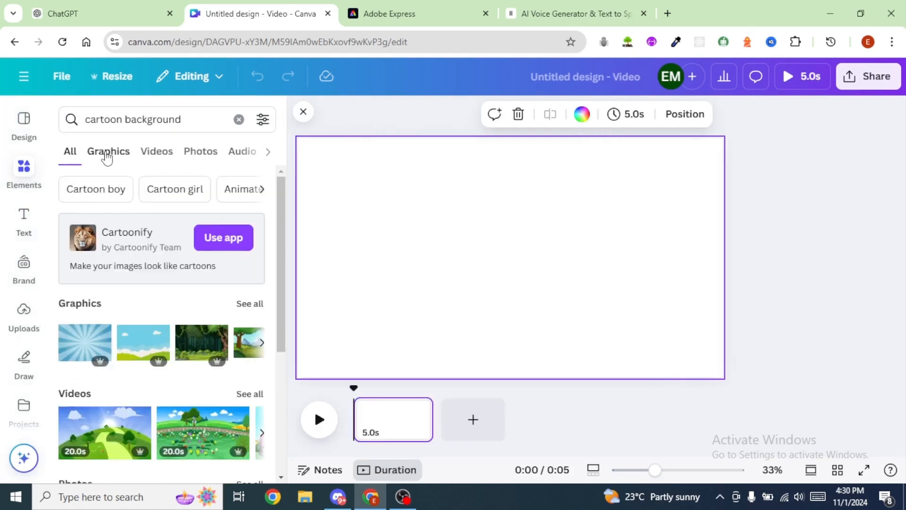
pyautogui.click(107, 156)
# Step: Insert the green hills graphic with the cloudy blue sky and set it as the page background
pyautogui.scroll(-2, 67, 311)
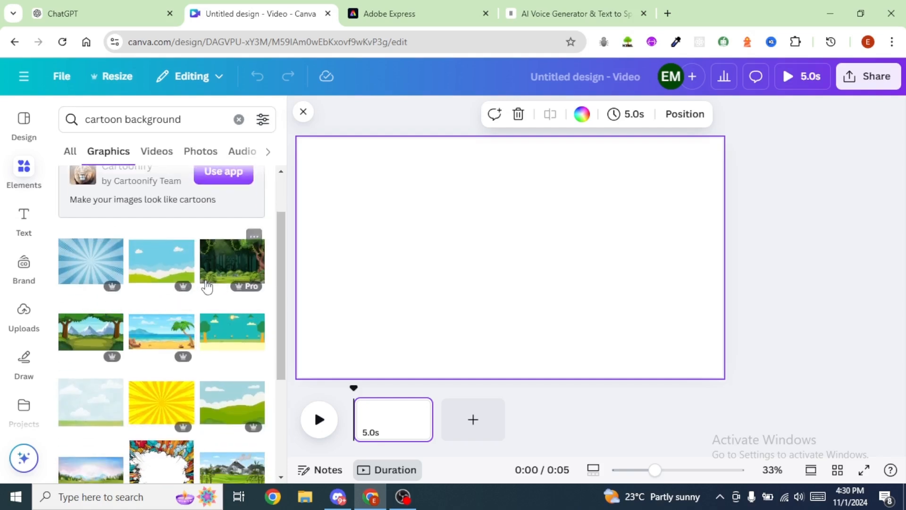
pyautogui.scroll(-3, 224, 273)
pyautogui.click(227, 266)
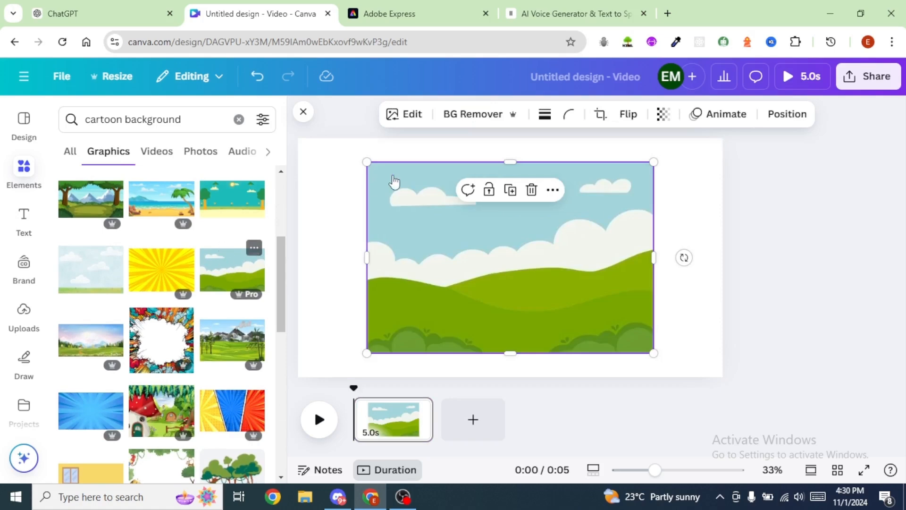
pyautogui.rightClick(404, 206)
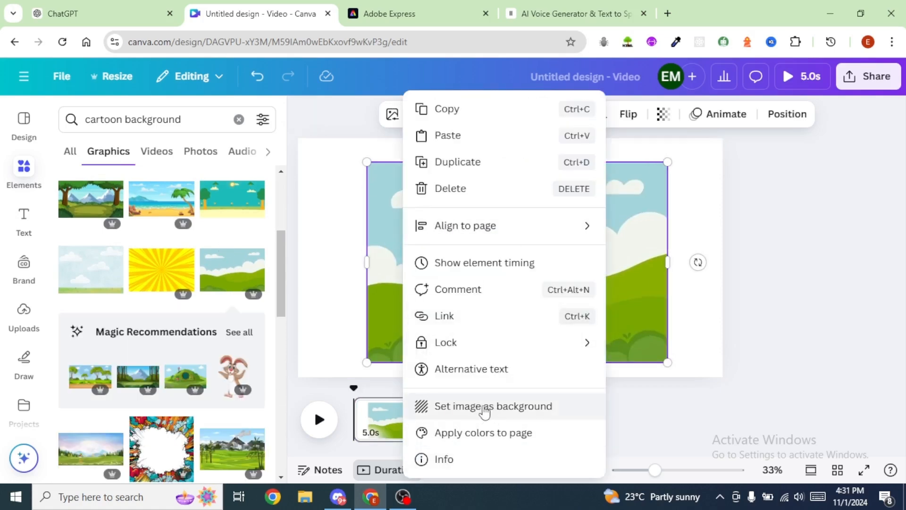
pyautogui.click(484, 412)
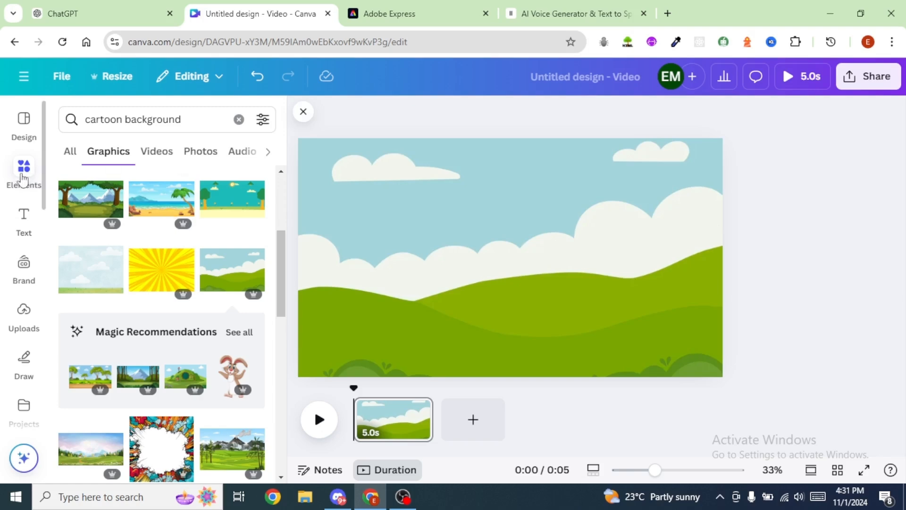
# Step: Search the element graphics for "letter A"
pyautogui.click(192, 119)
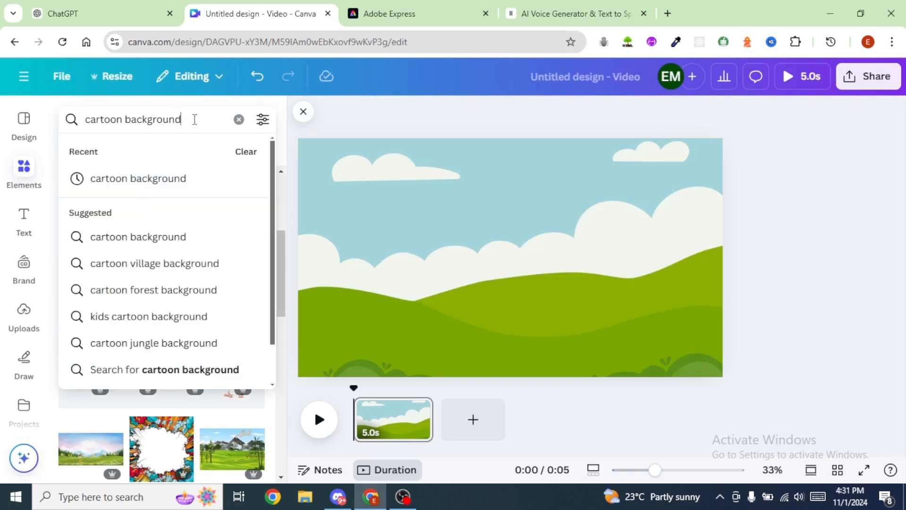
pyautogui.moveTo(193, 119); pyautogui.dragTo(63, 119)
pyautogui.write('letter A')
pyautogui.press('Return')
# Step: Insert the red letter A with cartoon eyes, shrink it and place it at the lower centre of the page
pyautogui.scroll(-2, 90, 453)
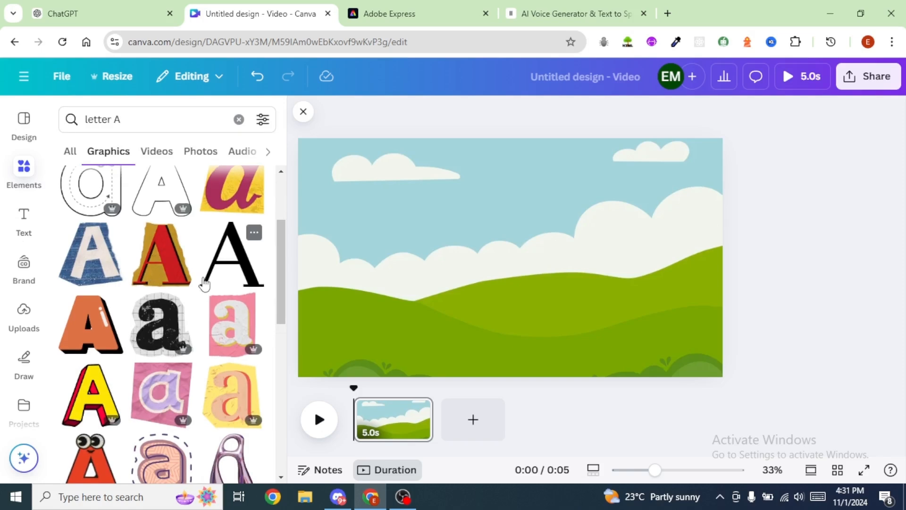
pyautogui.scroll(-3, 191, 279)
pyautogui.scroll(-1, 188, 278)
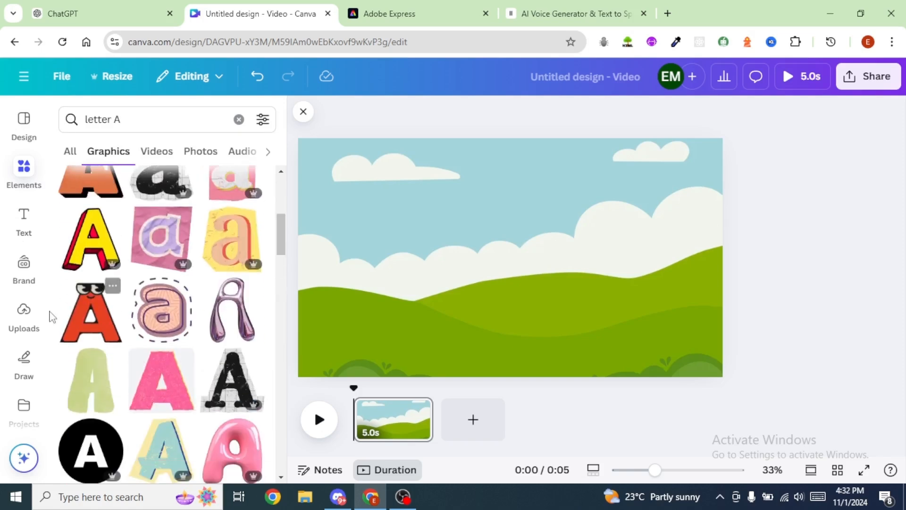
pyautogui.click(92, 320)
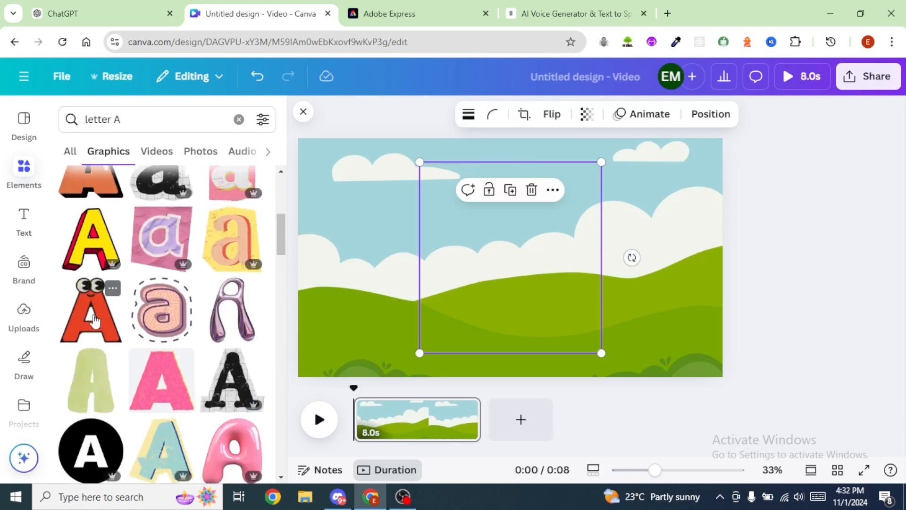
pyautogui.moveTo(601, 354); pyautogui.dragTo(551, 300)
pyautogui.moveTo(469, 243); pyautogui.dragTo(467, 300)
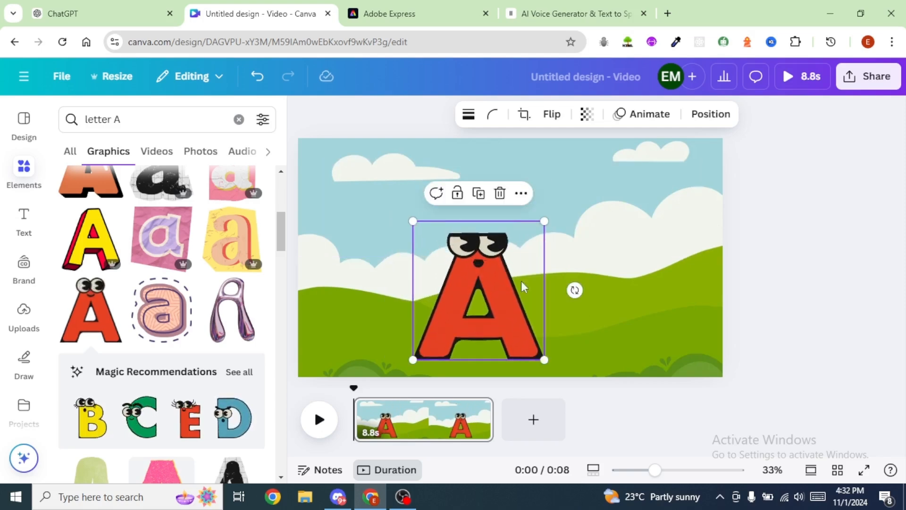
pyautogui.click(639, 319)
# Step: Search the element graphics for "apple"
pyautogui.click(133, 119)
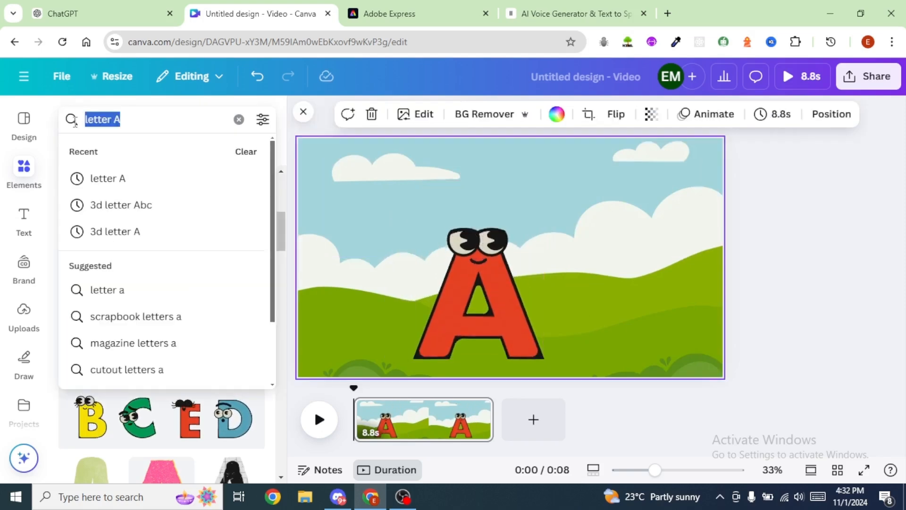
pyautogui.write('apple')
pyautogui.press('Return')
# Step: Insert the flat red apple with one green leaf, resize it and place it to the right of the letter A
pyautogui.scroll(-3, 202, 291)
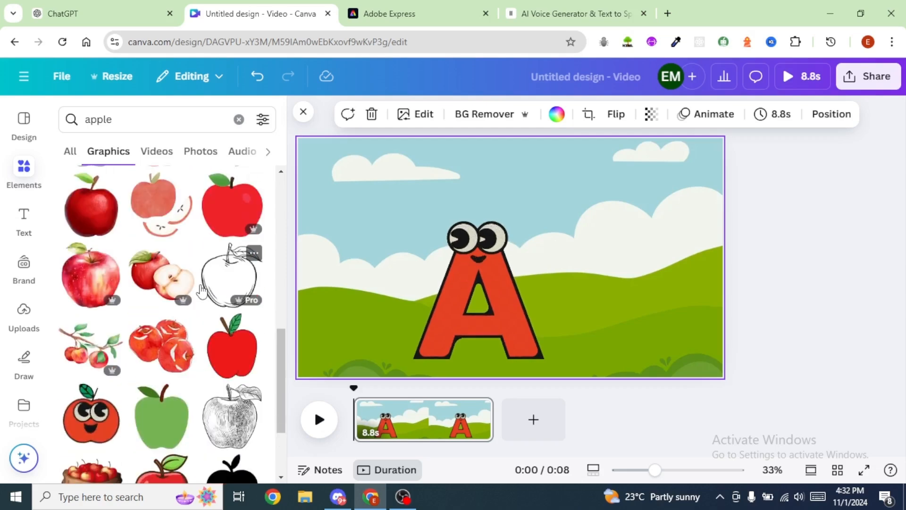
pyautogui.scroll(3, 125, 302)
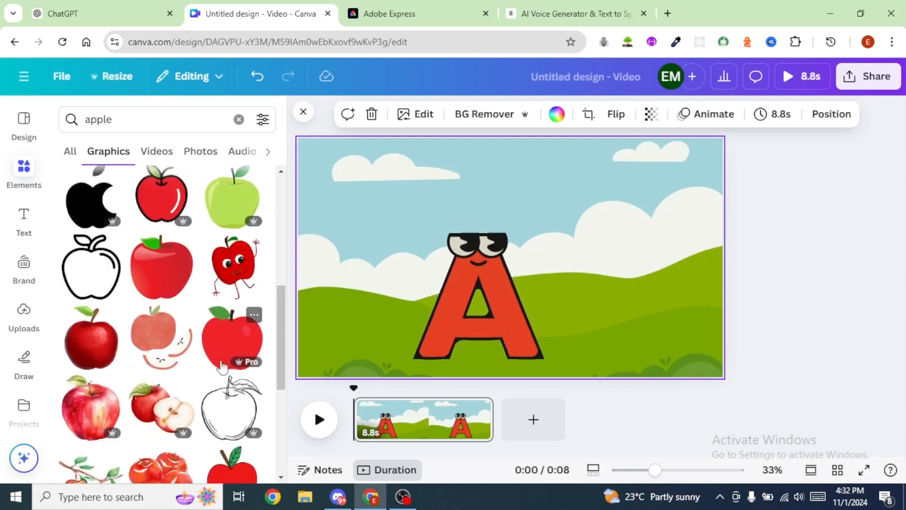
pyautogui.click(231, 345)
pyautogui.moveTo(519, 272); pyautogui.dragTo(646, 313)
pyautogui.moveTo(595, 257); pyautogui.dragTo(572, 234)
pyautogui.moveTo(682, 234); pyautogui.dragTo(693, 222)
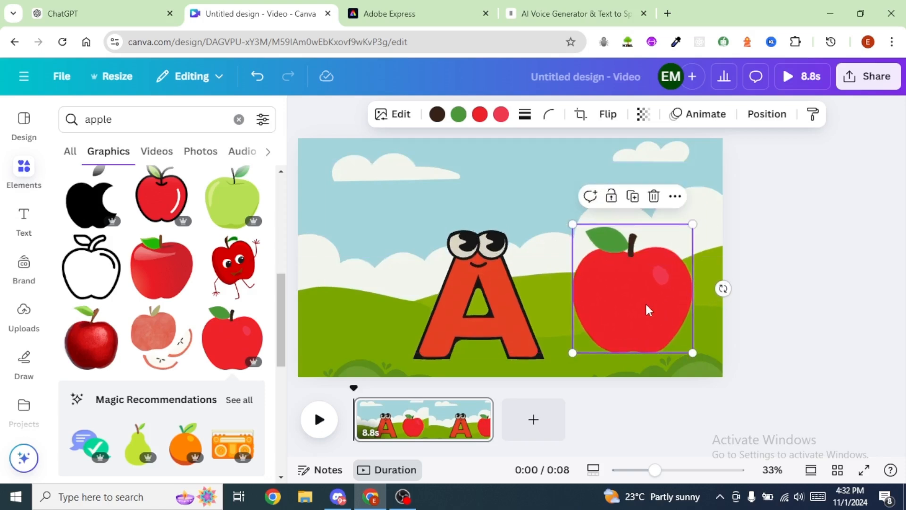
pyautogui.moveTo(647, 310); pyautogui.dragTo(672, 285)
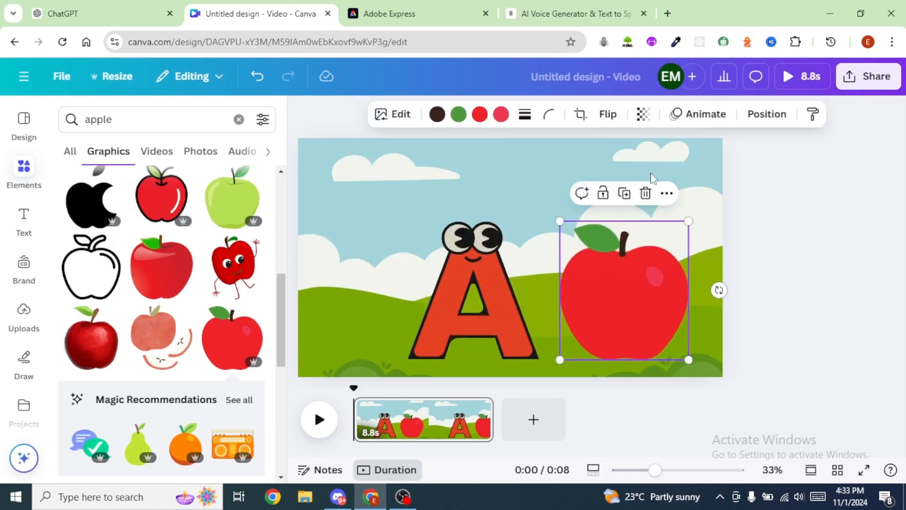
pyautogui.click(641, 173)
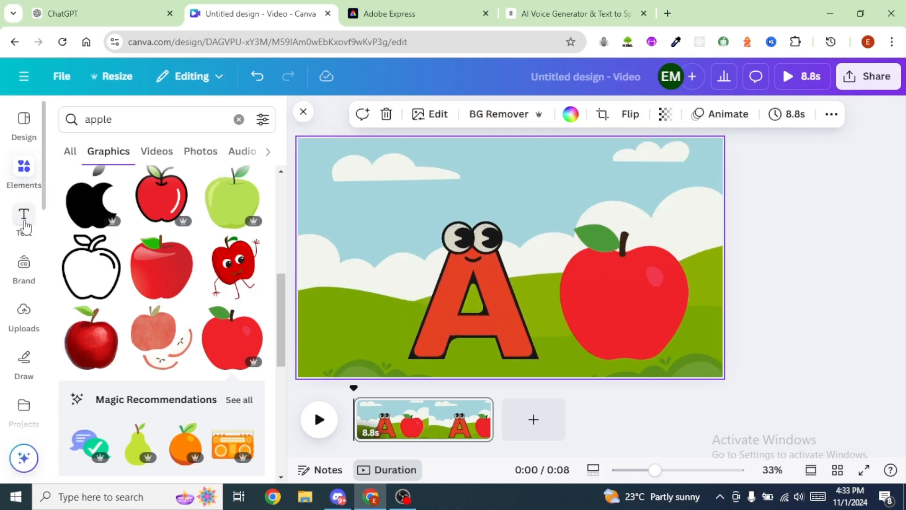
# Step: Add a heading reading "Apple", enlarge it to font size 129 and place it above the letter and the fruit
pyautogui.click(24, 222)
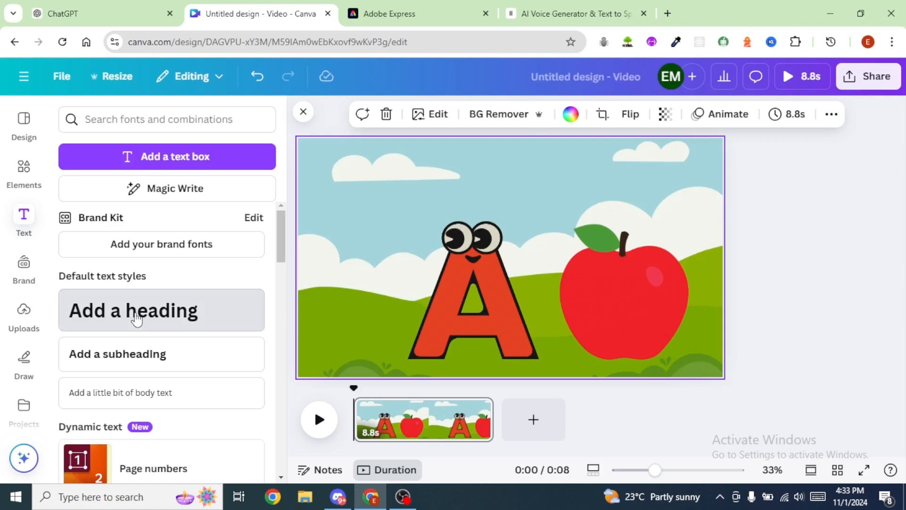
pyautogui.click(136, 318)
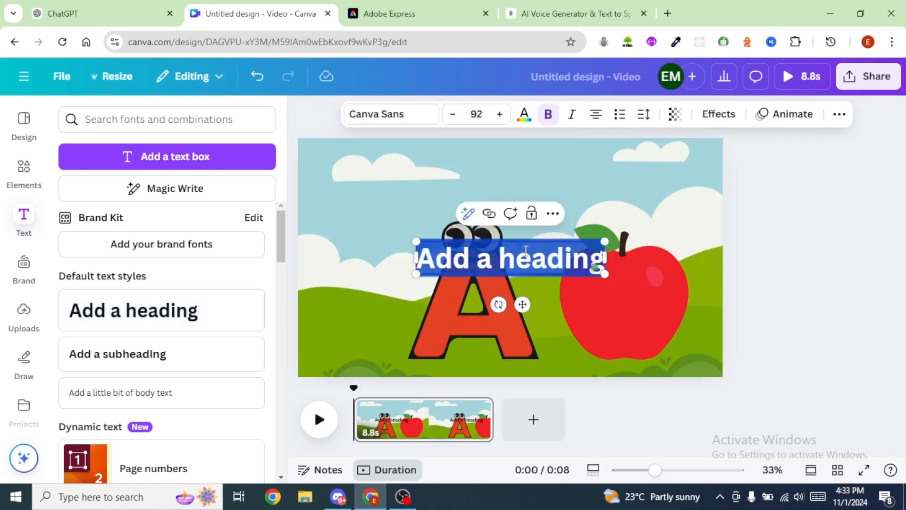
pyautogui.write('Apple')
pyautogui.moveTo(525, 257); pyautogui.dragTo(570, 206)
pyautogui.moveTo(525, 187); pyautogui.dragTo(563, 186)
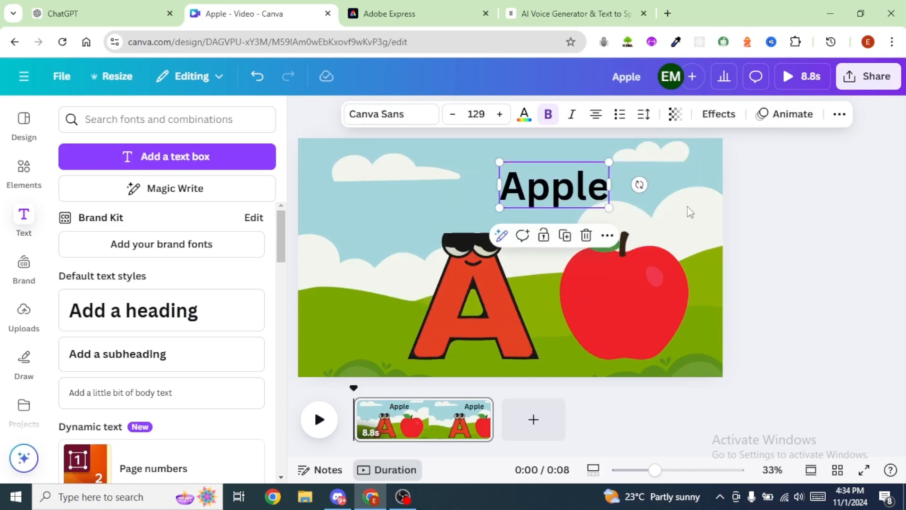
# Step: Set the "Apple" heading's font to Recoleta Alt, enlarge it to size 157 and reposition it above the letter and the fruit
pyautogui.click(397, 119)
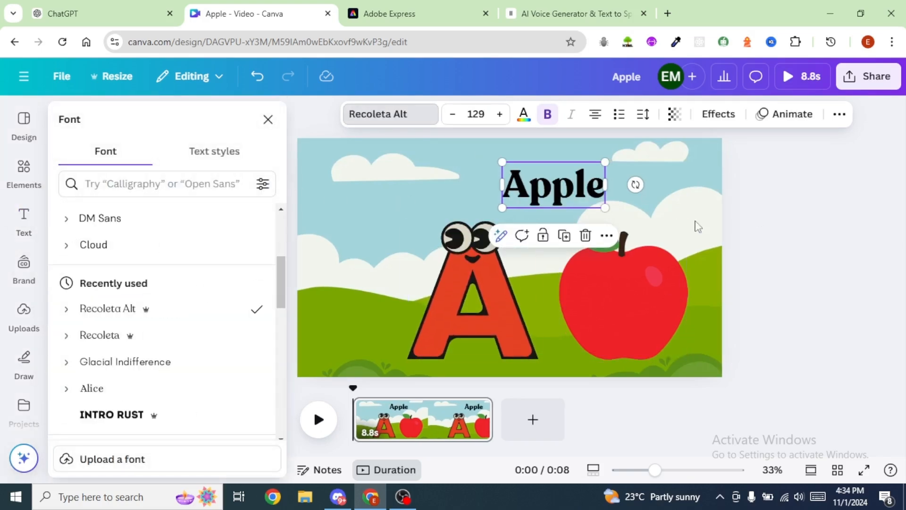
pyautogui.click(679, 222)
pyautogui.click(567, 184)
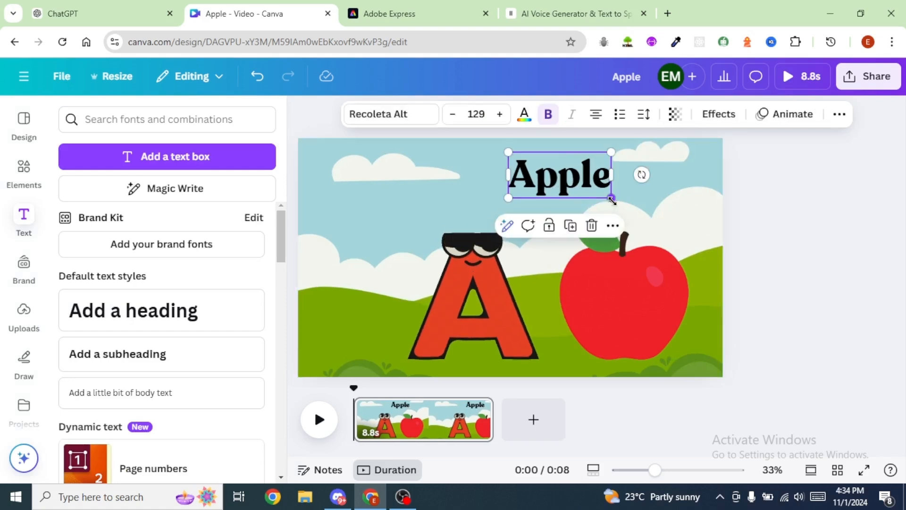
pyautogui.moveTo(611, 198); pyautogui.dragTo(634, 208)
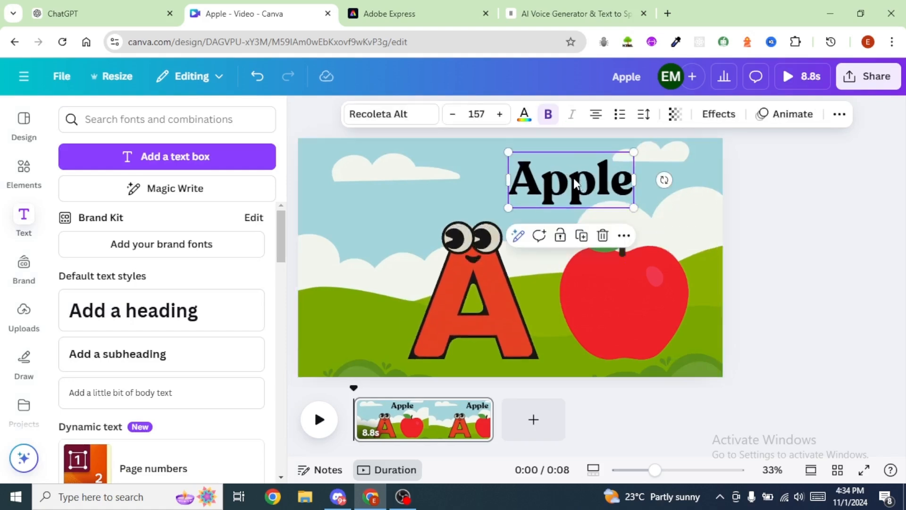
pyautogui.moveTo(575, 184); pyautogui.dragTo(552, 180)
pyautogui.click(674, 211)
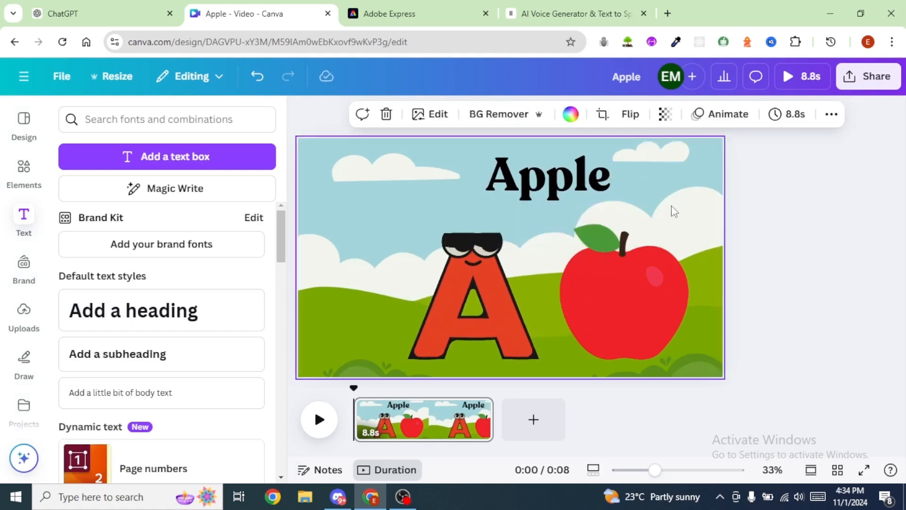
# Step: Apply the Typewriter animation to the "Apple" heading, playing on enter
pyautogui.click(558, 181)
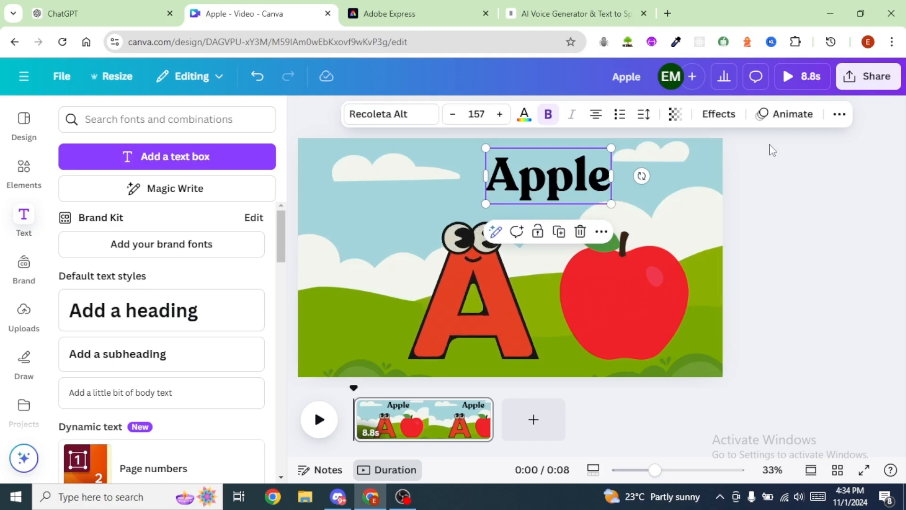
pyautogui.click(796, 118)
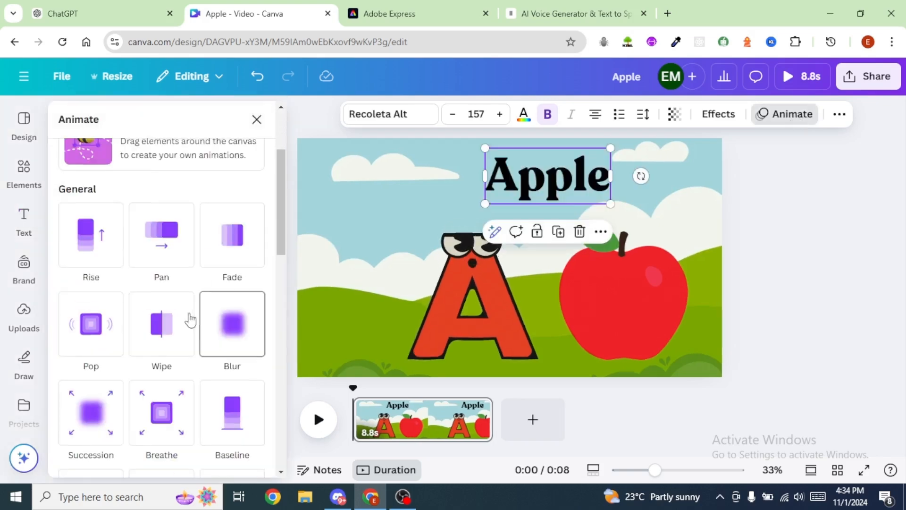
pyautogui.scroll(-8, 232, 335)
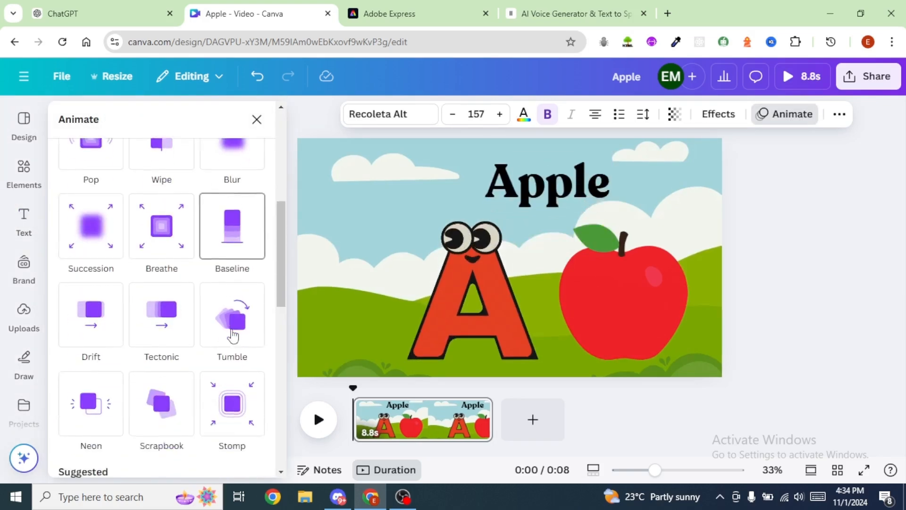
pyautogui.click(90, 310)
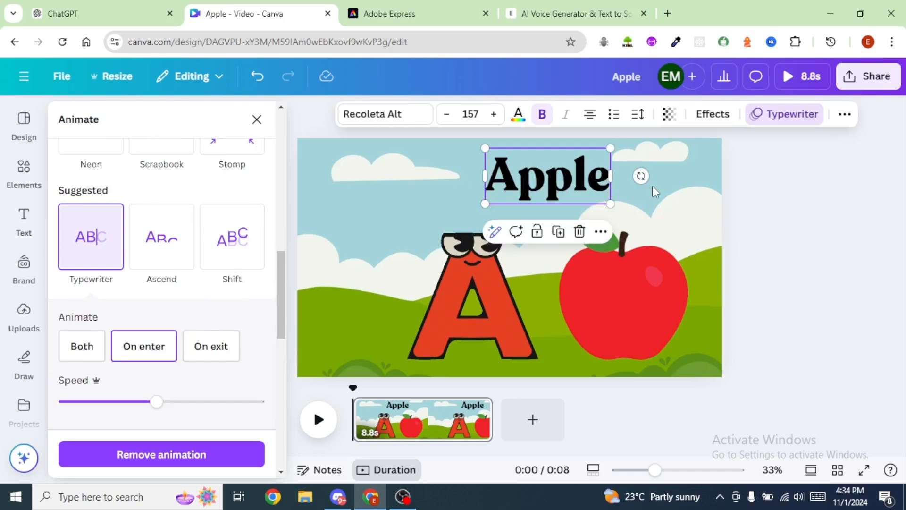
# Step: Apply the Wiggle add-on effect to the red apple graphic and reduce its intensity slightly
pyautogui.click(635, 299)
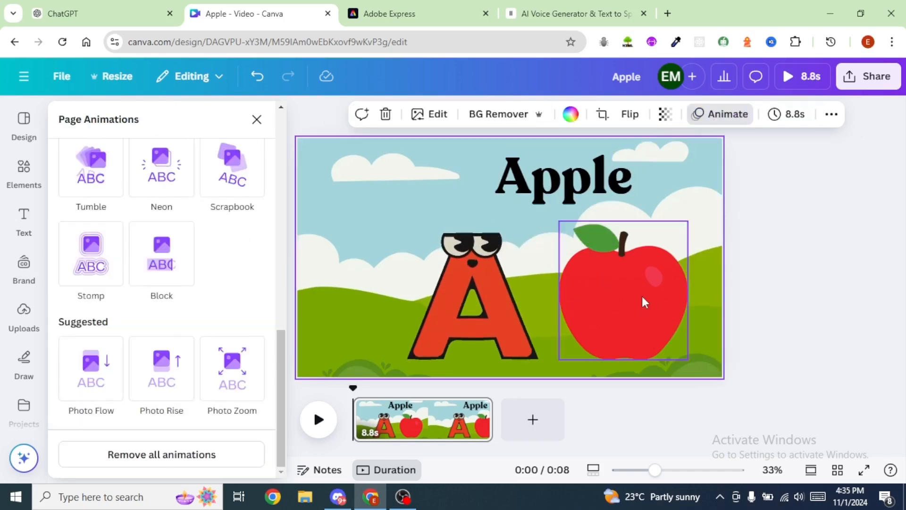
pyautogui.click(633, 294)
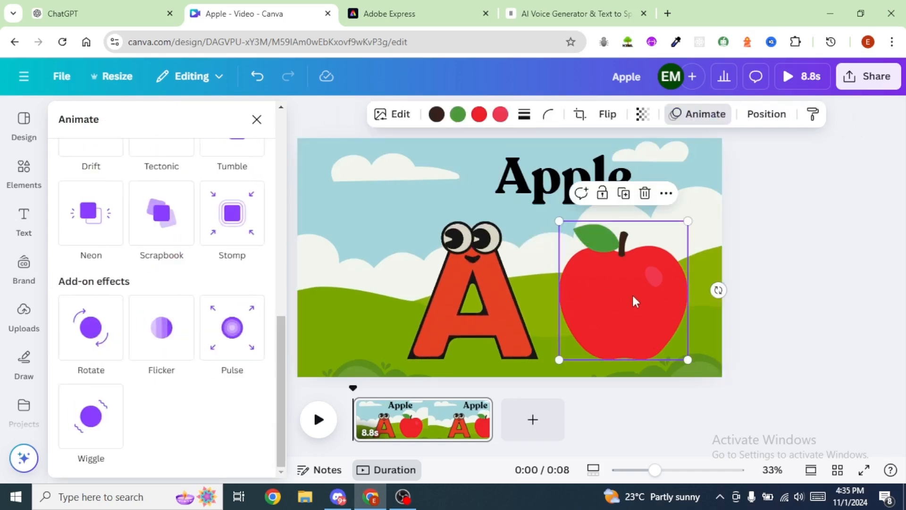
pyautogui.click(698, 114)
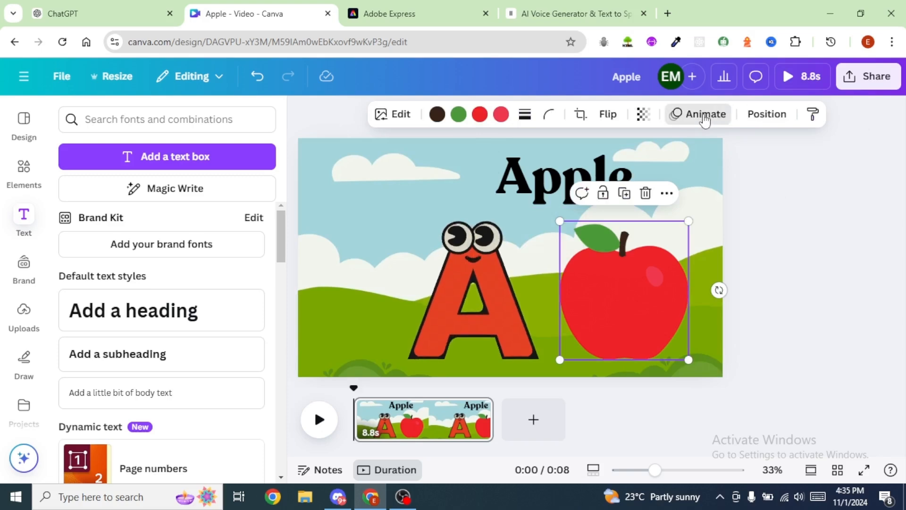
pyautogui.click(698, 114)
pyautogui.scroll(-10, 236, 363)
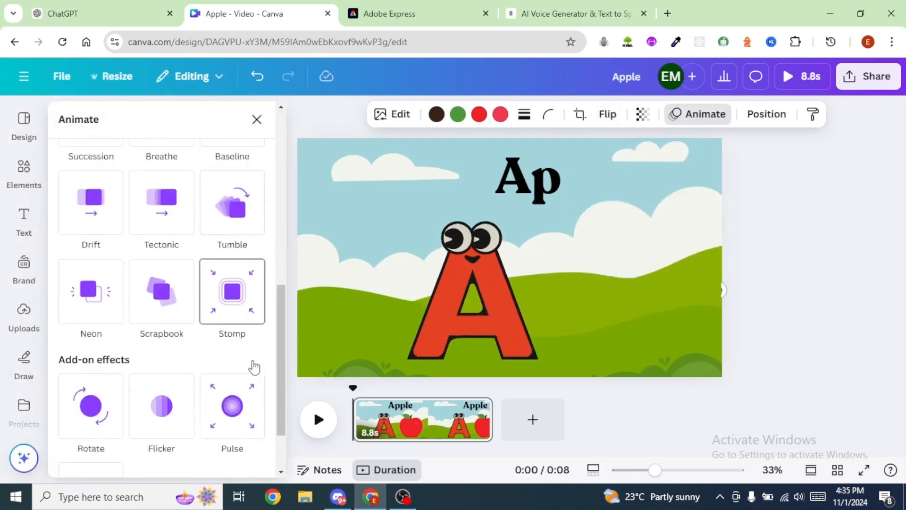
pyautogui.click(96, 432)
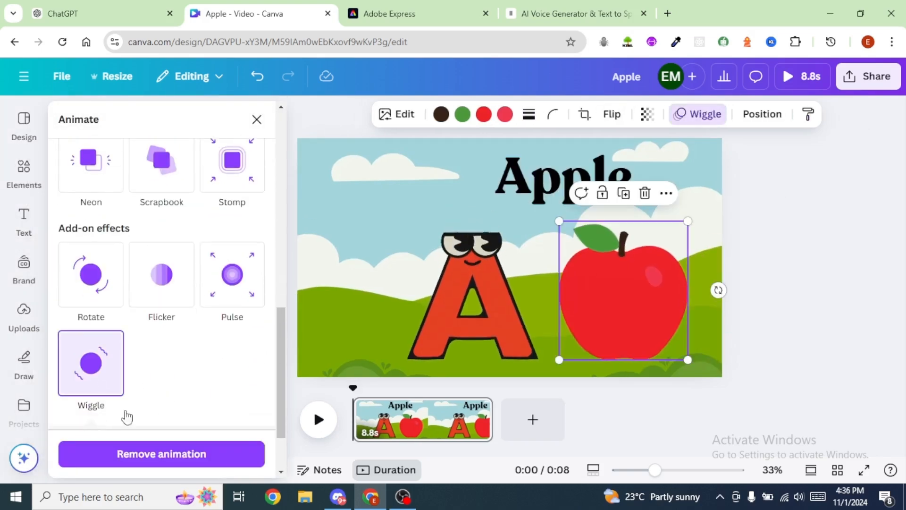
pyautogui.moveTo(161, 385); pyautogui.dragTo(136, 385)
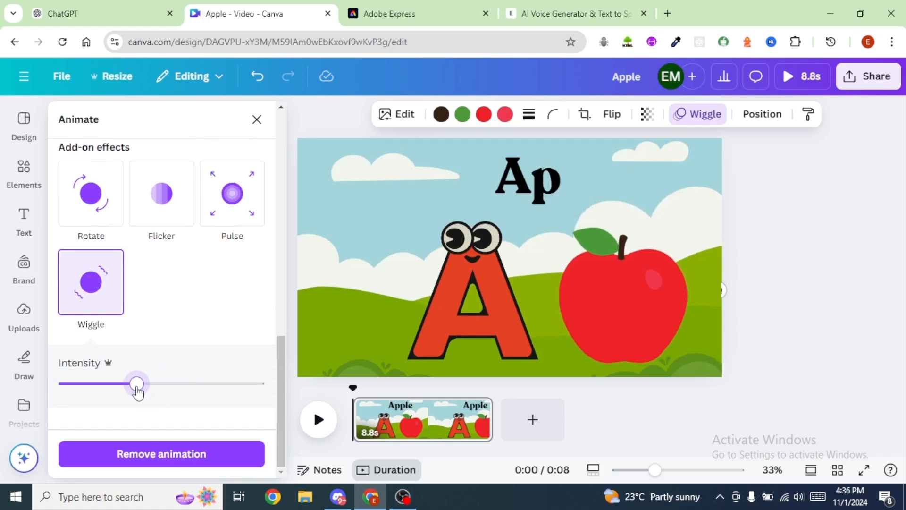
# Step: Apply the Wiggle add-on effect to the letter A at a low intensity and preview the scene
pyautogui.click(474, 310)
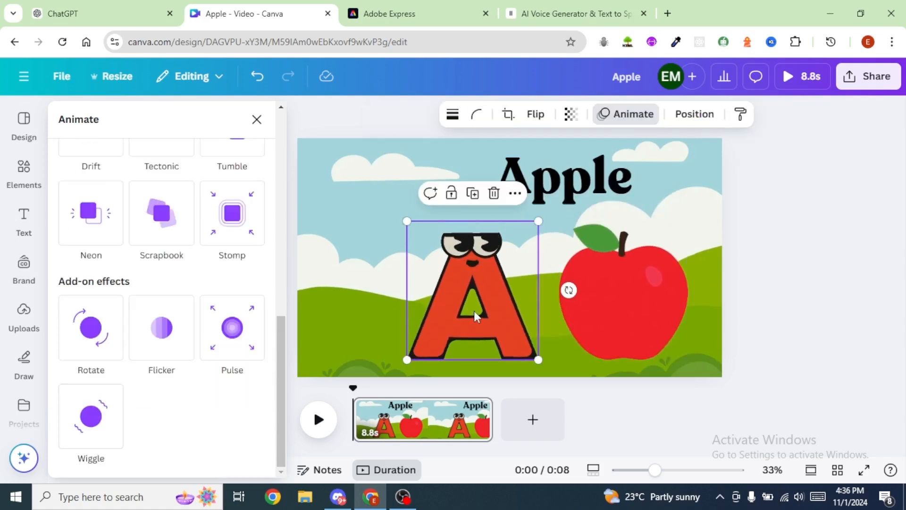
pyautogui.click(360, 276)
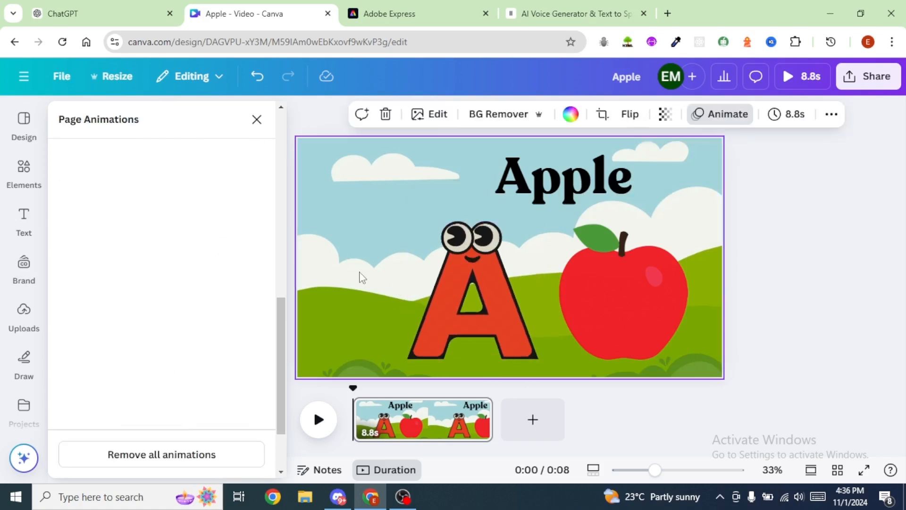
pyautogui.click(472, 306)
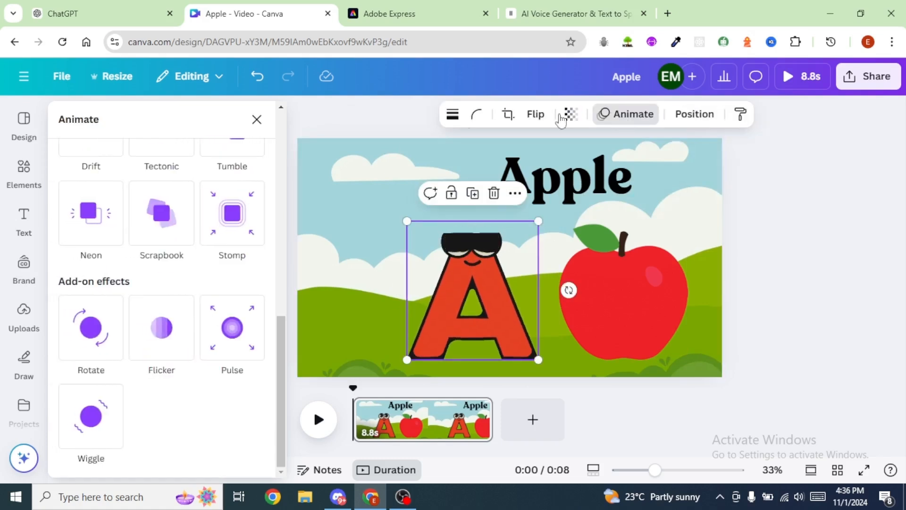
pyautogui.click(91, 415)
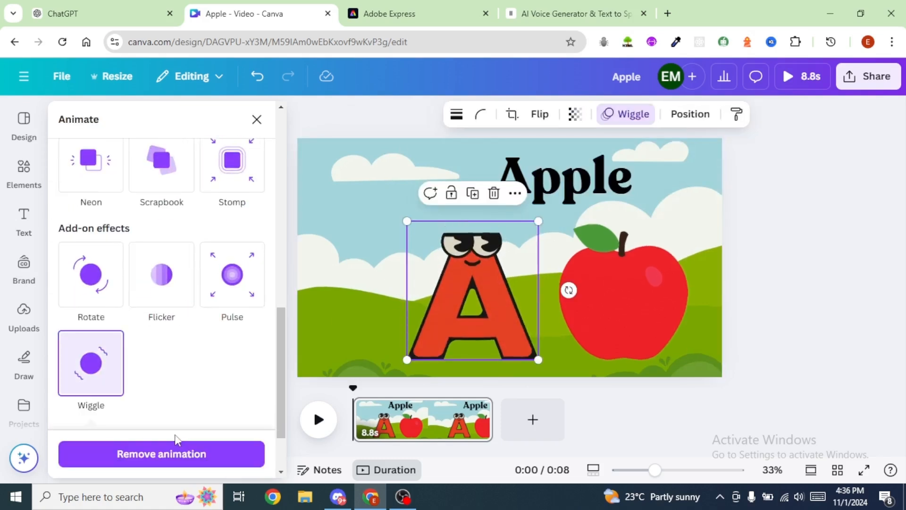
pyautogui.moveTo(162, 384); pyautogui.dragTo(81, 397)
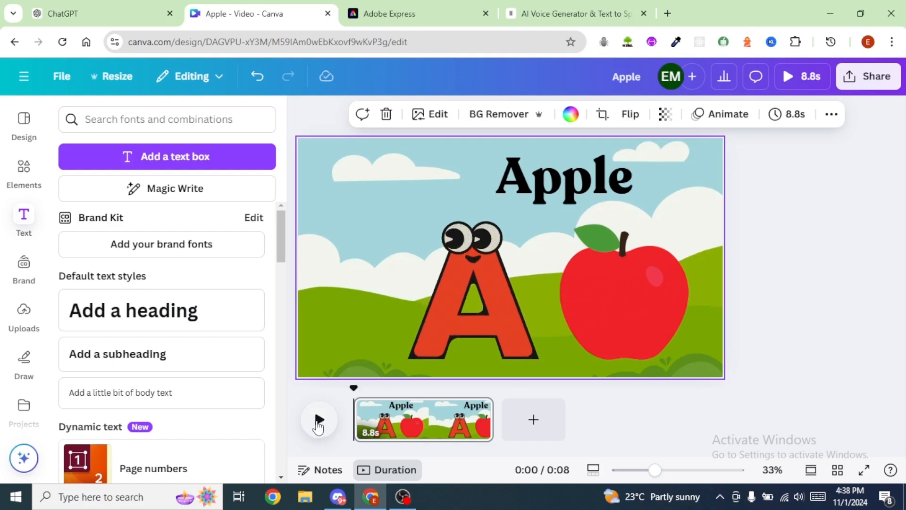
pyautogui.click(319, 421)
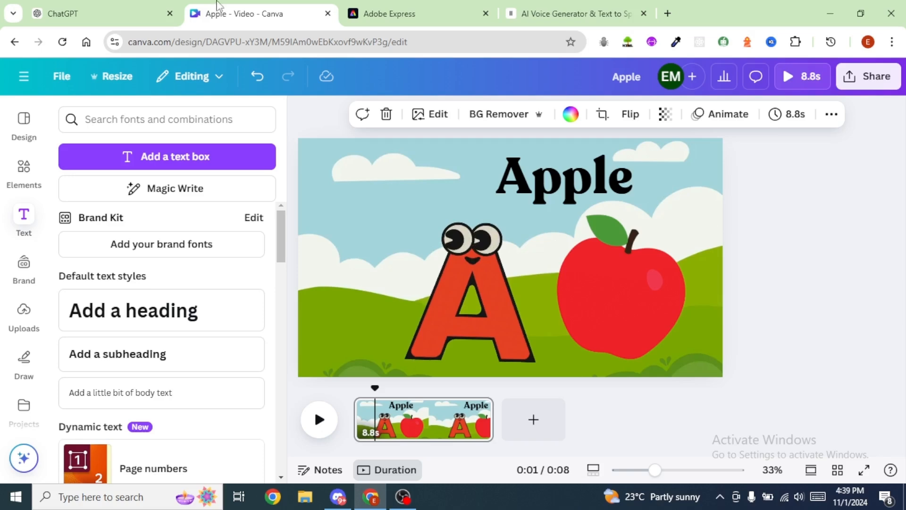
# Step: Copy the letter A voice-over line from the ChatGPT table and replace the text in ElevenLabs Text to Speech with it
pyautogui.click(75, 14)
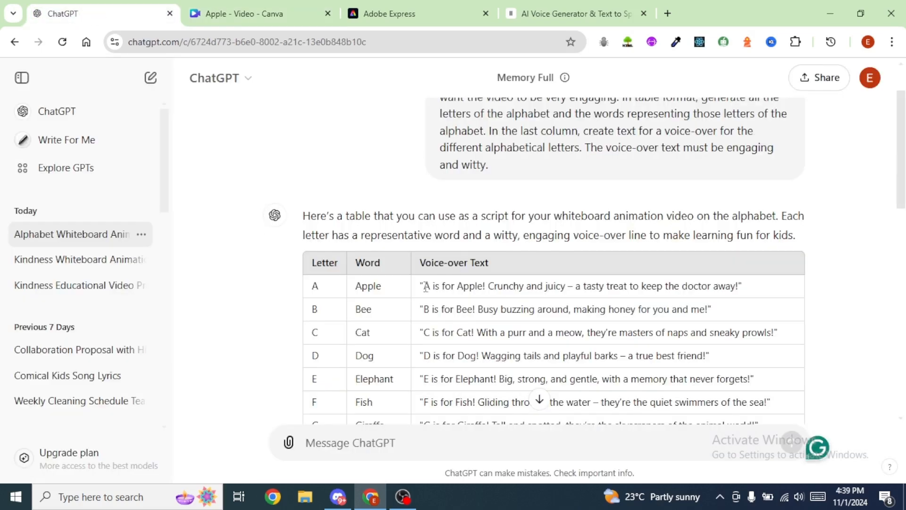
pyautogui.moveTo(426, 289); pyautogui.dragTo(739, 291)
pyautogui.hotkey('ctrl', 'c')
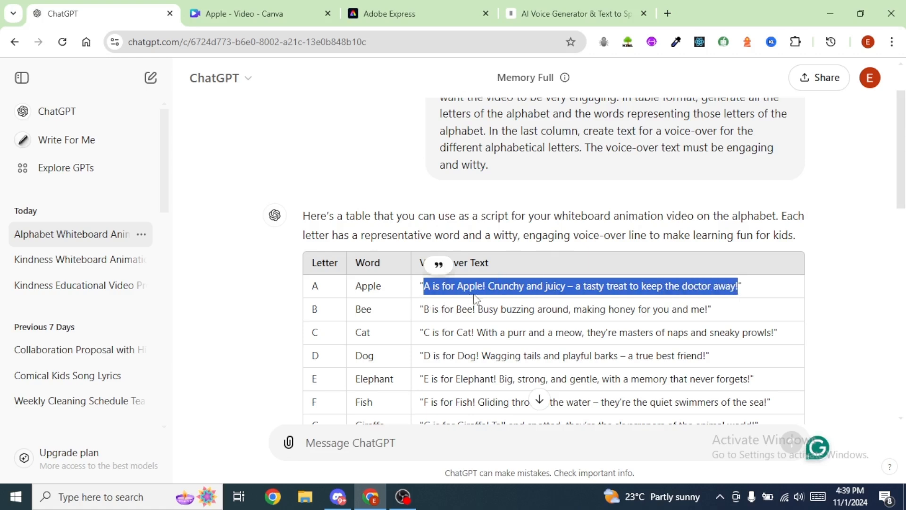
pyautogui.click(569, 18)
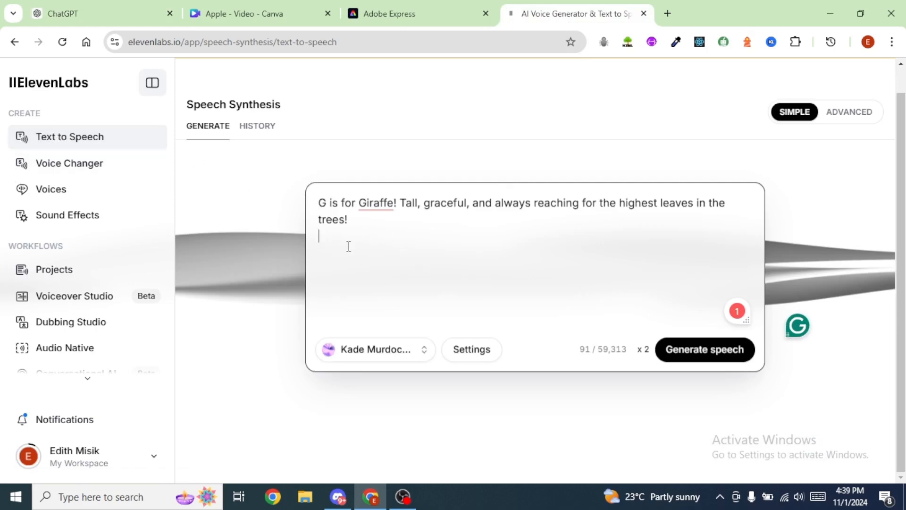
pyautogui.hotkey('ctrl', 'a')
pyautogui.hotkey('ctrl', 'v')
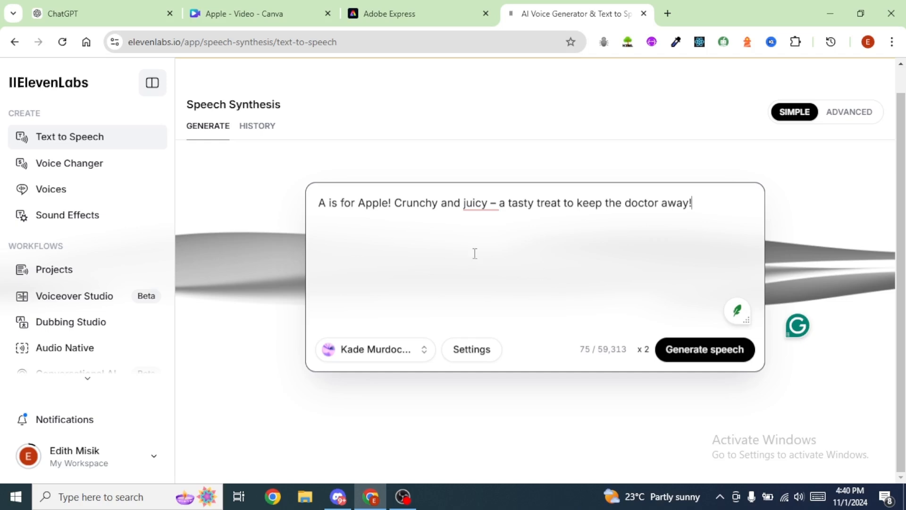
# Step: Browse and preview the available voices, and select the "Fruits and vegetables" voice for the speech
pyautogui.click(364, 354)
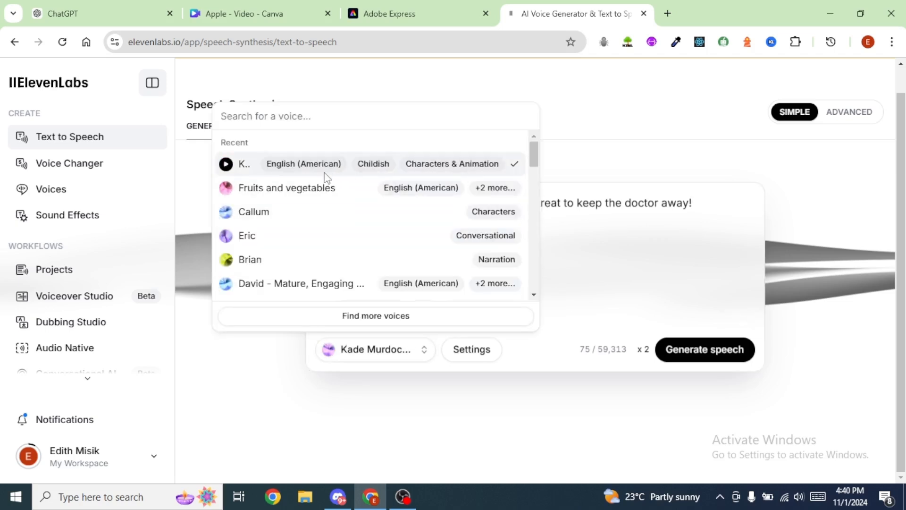
pyautogui.scroll(-5, 275, 193)
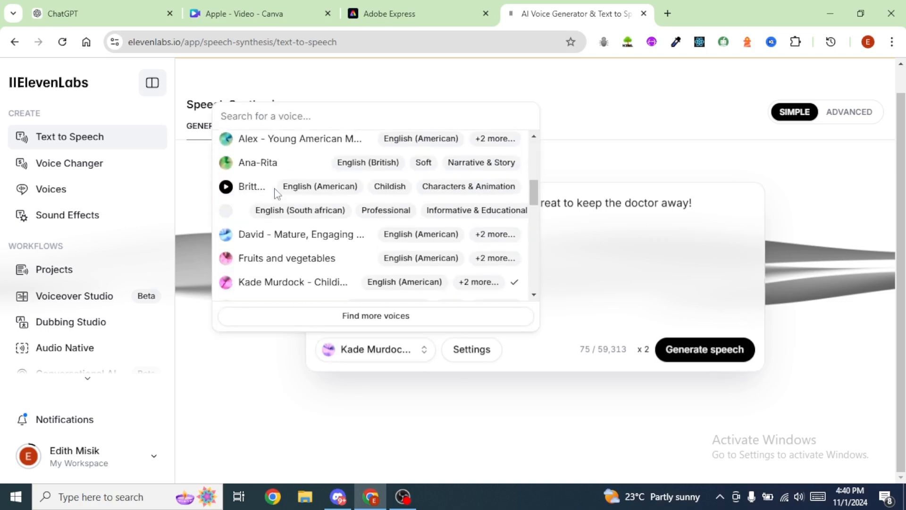
pyautogui.scroll(-2, 283, 193)
pyautogui.scroll(2, 303, 198)
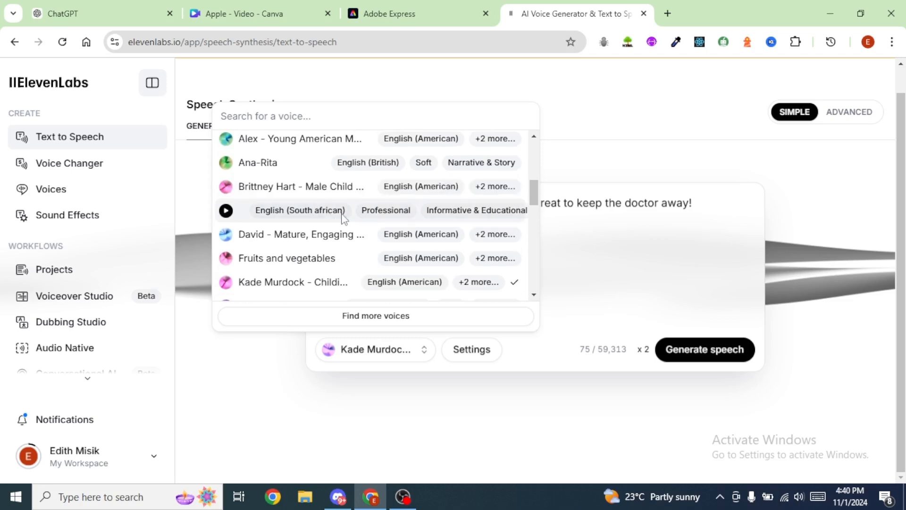
pyautogui.scroll(3, 330, 198)
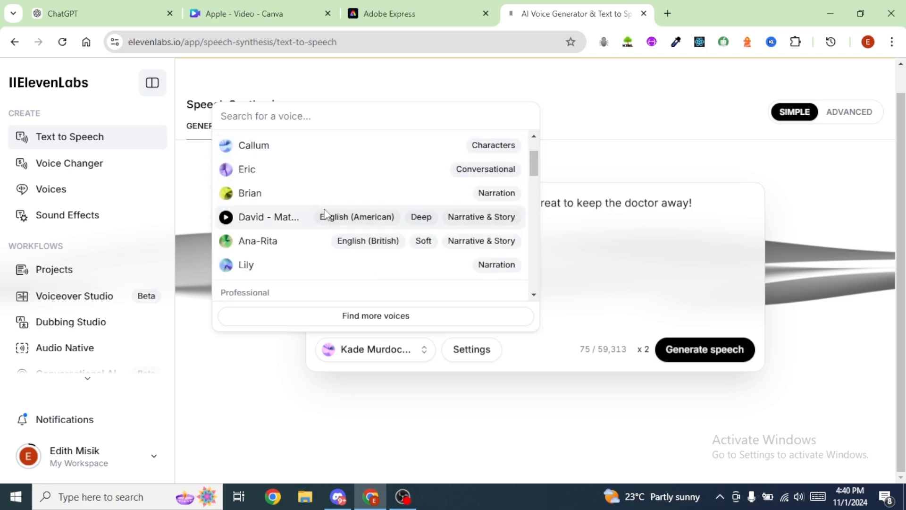
pyautogui.scroll(2, 326, 216)
pyautogui.click(226, 213)
pyautogui.click(226, 188)
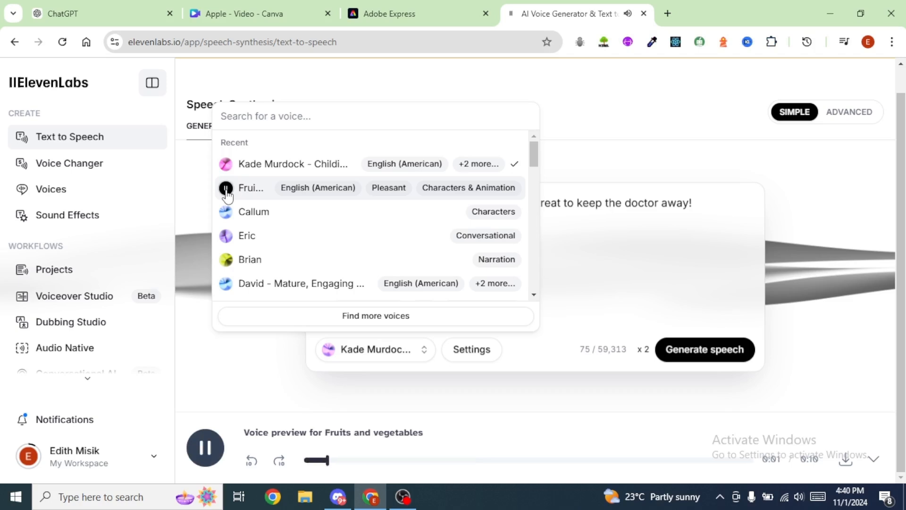
pyautogui.click(226, 164)
pyautogui.click(302, 188)
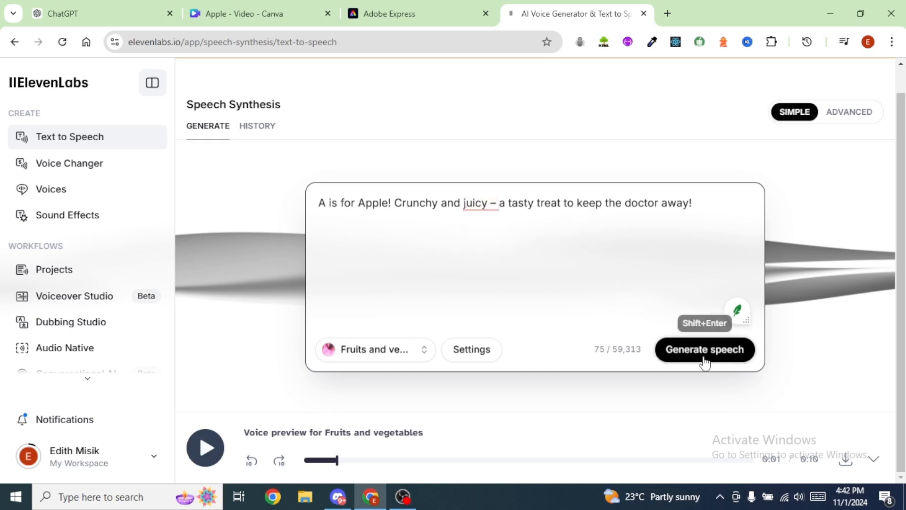
# Step: Generate the speech for the "A is for Apple!" line and download the audio
pyautogui.click(703, 351)
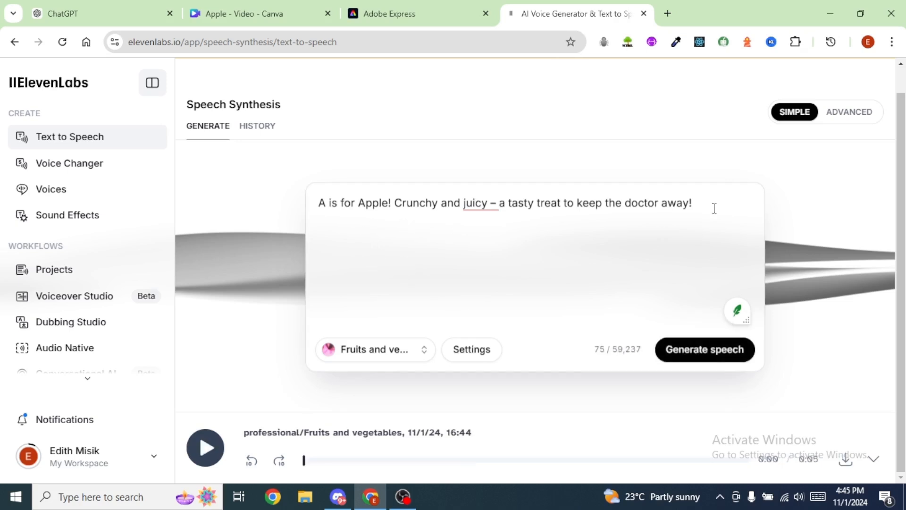
pyautogui.click(845, 460)
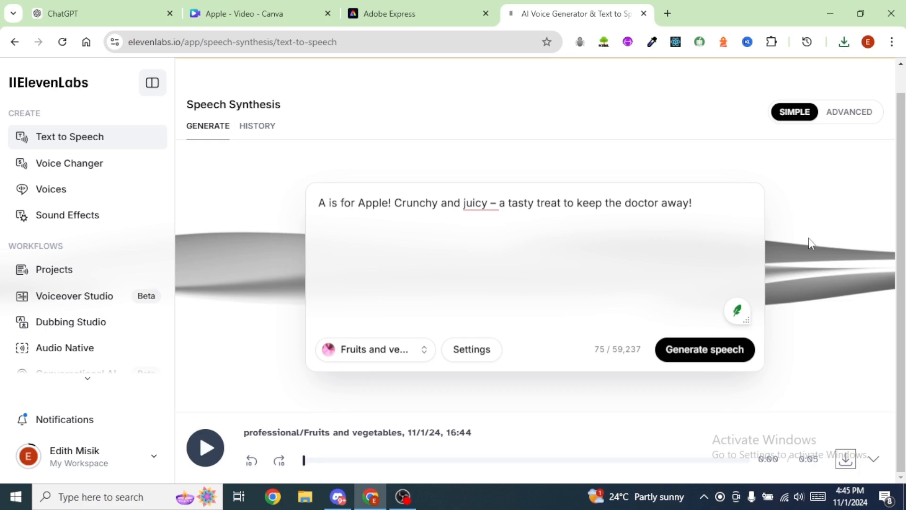
# Step: Switch to Adobe Express Animate characters, set the character category to All and choose the Popcorn character
pyautogui.click(414, 14)
pyautogui.click(372, 303)
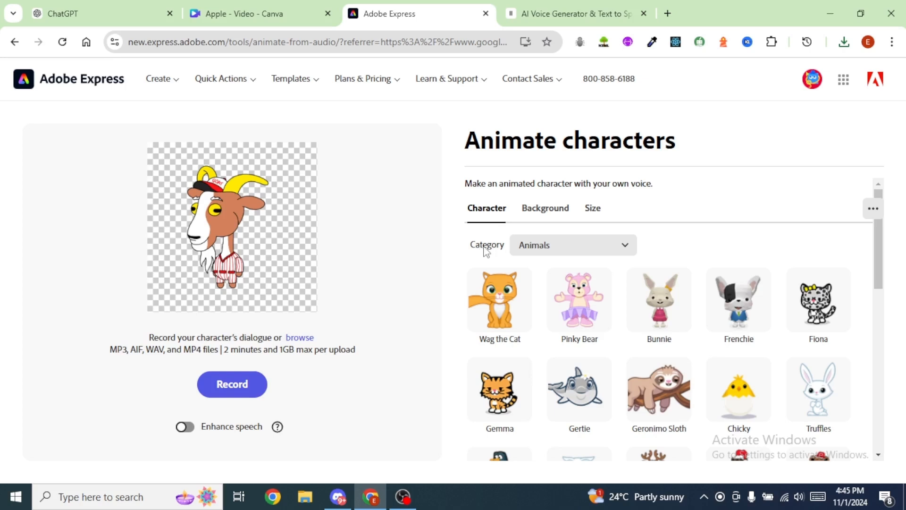
pyautogui.click(625, 247)
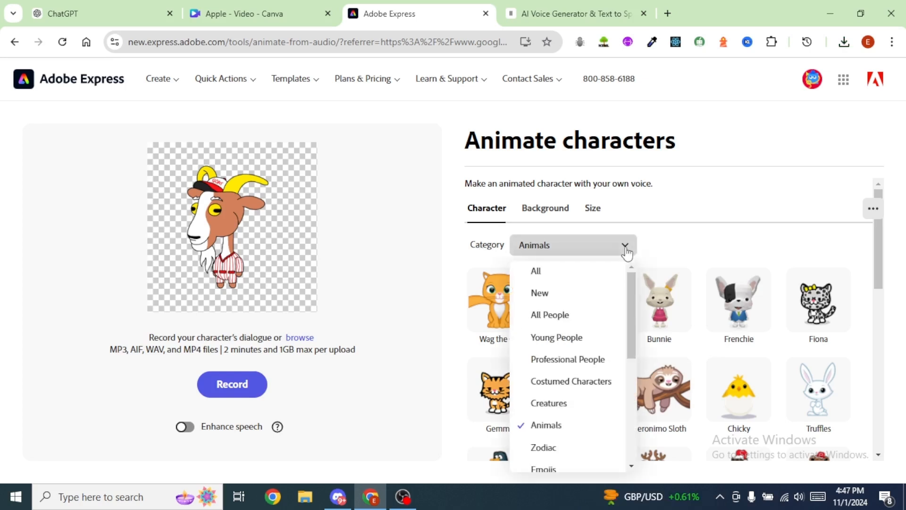
pyautogui.click(573, 326)
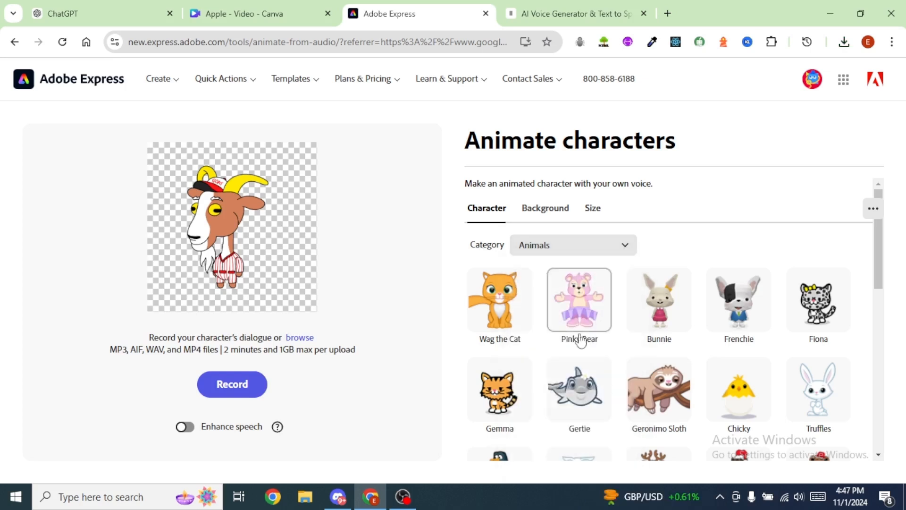
pyautogui.click(626, 247)
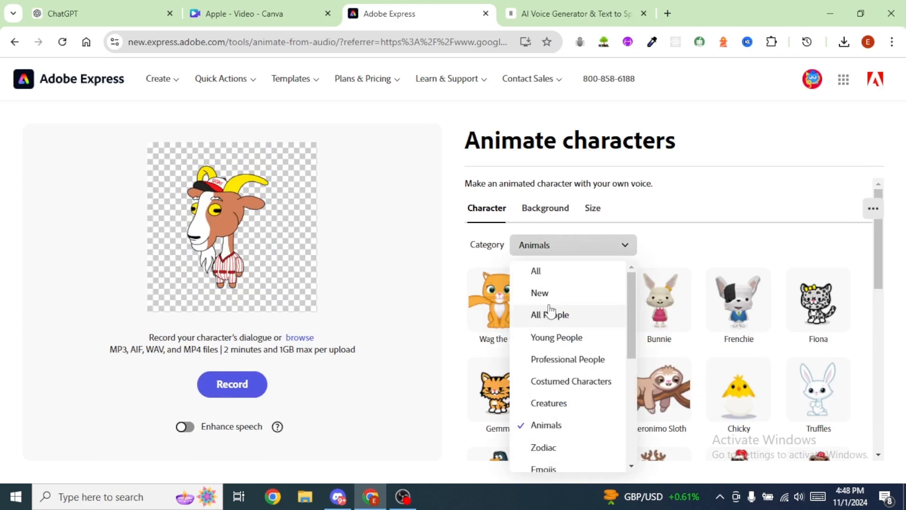
pyautogui.click(537, 274)
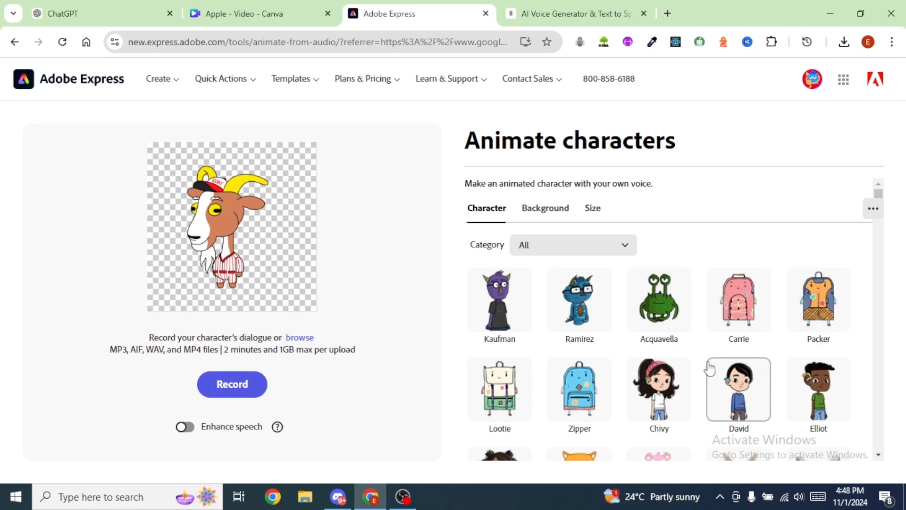
pyautogui.scroll(-1, 741, 373)
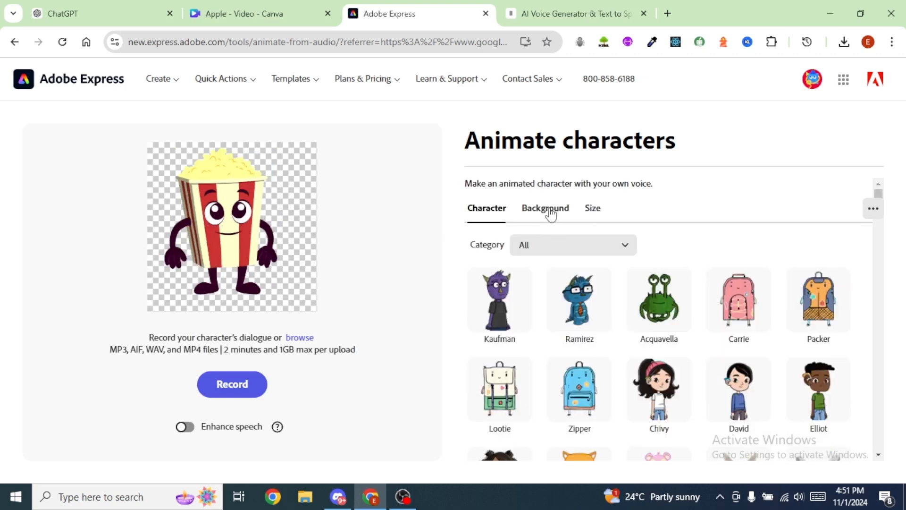
# Step: Set the Popcorn character's background to a solid red custom color
pyautogui.click(550, 213)
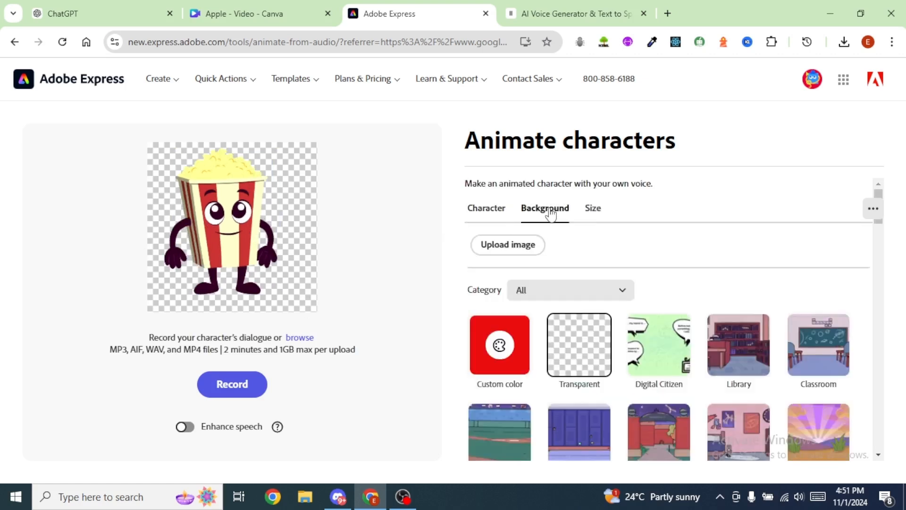
pyautogui.scroll(-2, 599, 279)
pyautogui.click(501, 279)
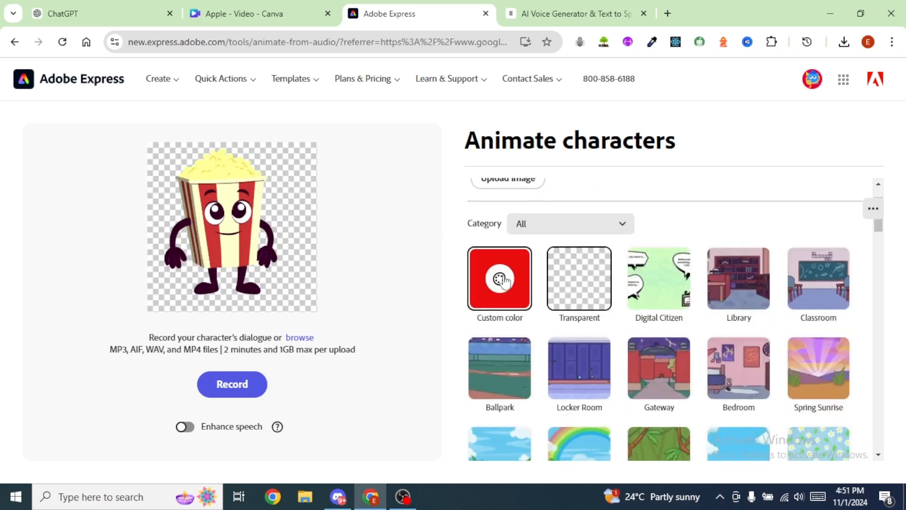
pyautogui.click(659, 230)
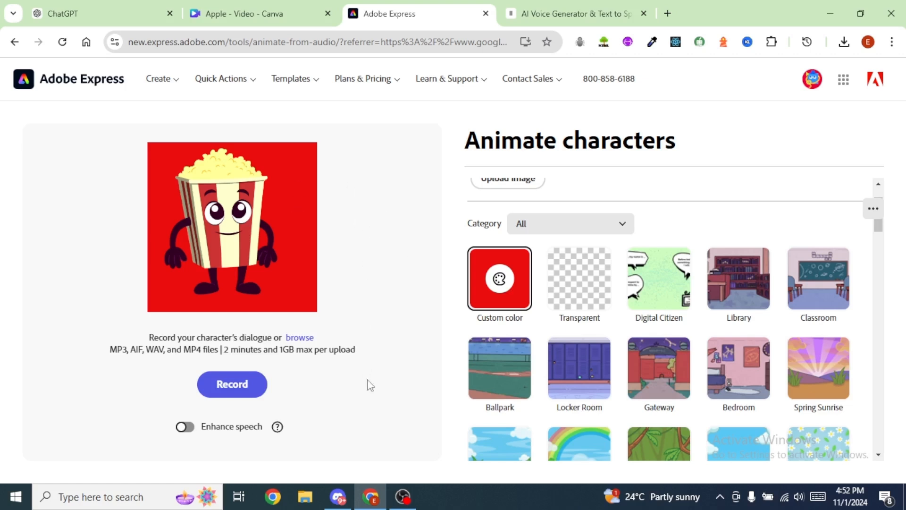
# Step: Animate the Popcorn character with the downloaded ElevenLabs voice-over audio and download the resulting video
pyautogui.click(296, 339)
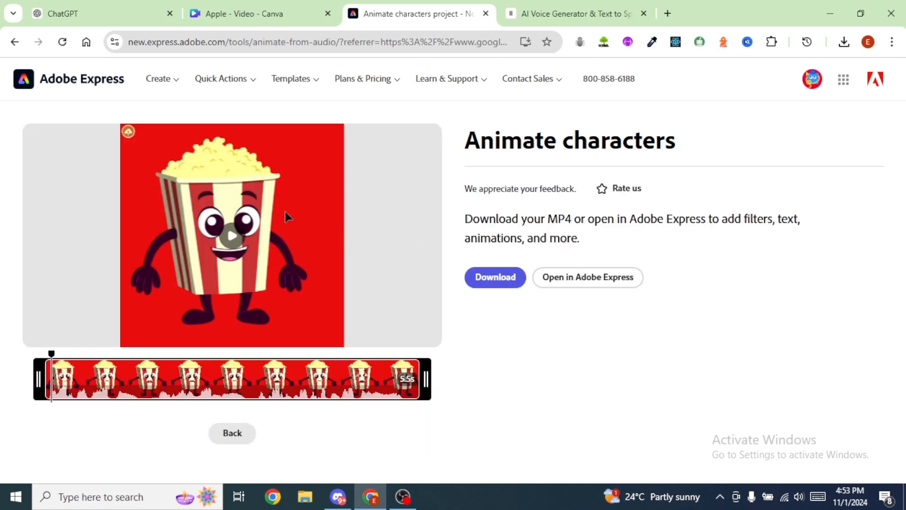
pyautogui.click(232, 238)
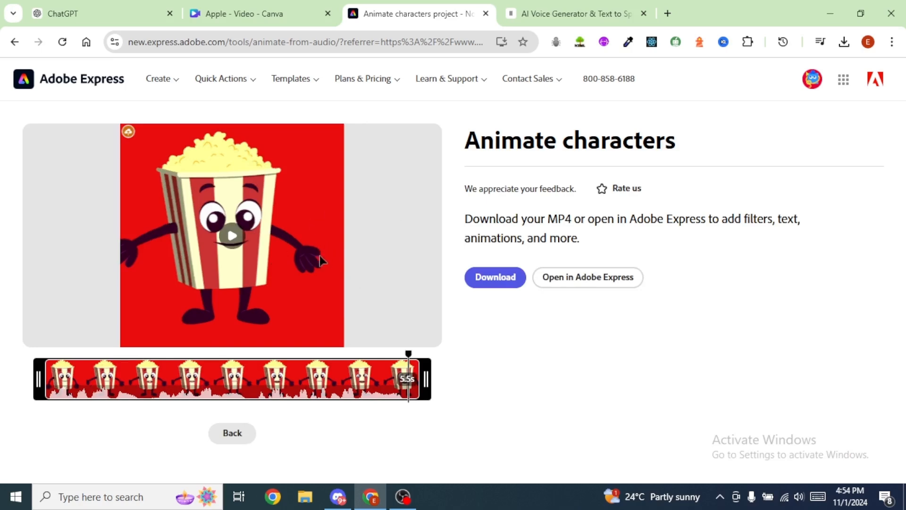
pyautogui.click(495, 280)
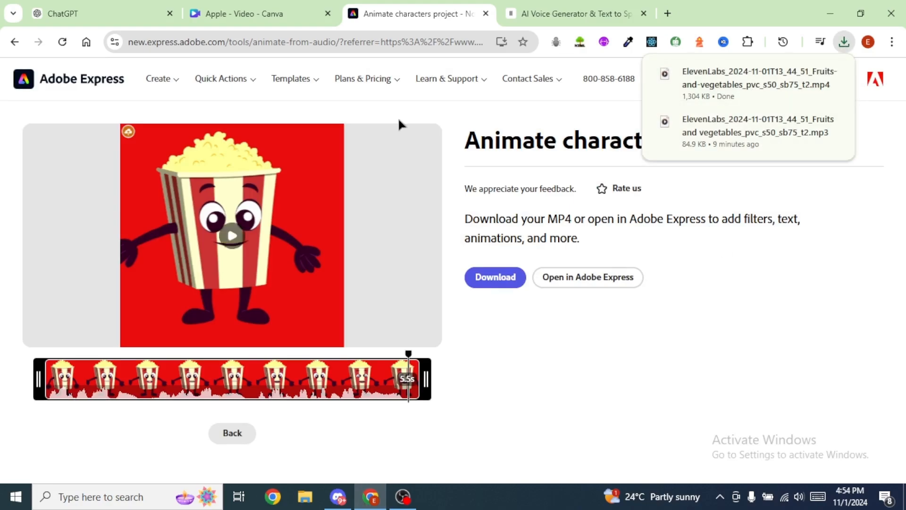
# Step: Switch to the Apple design in Canva and upload the downloaded Popcorn character MP4
pyautogui.click(254, 17)
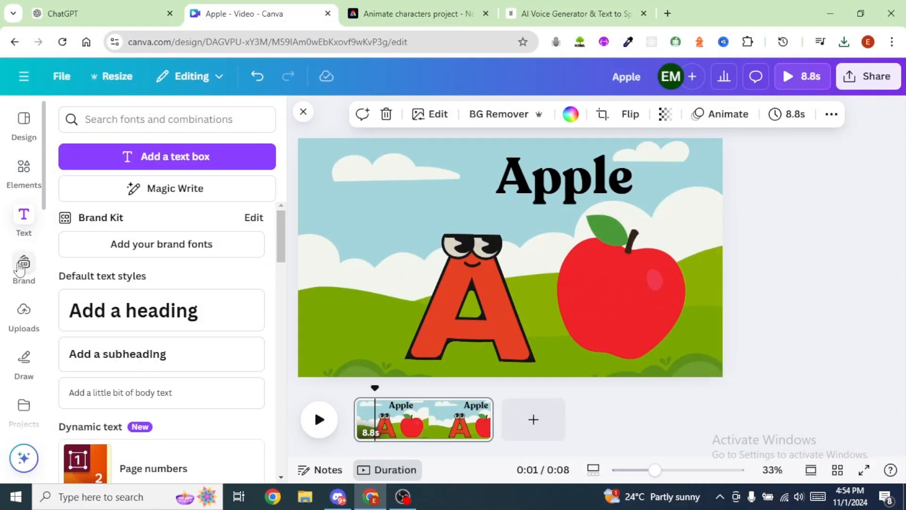
pyautogui.click(20, 330)
pyautogui.click(162, 153)
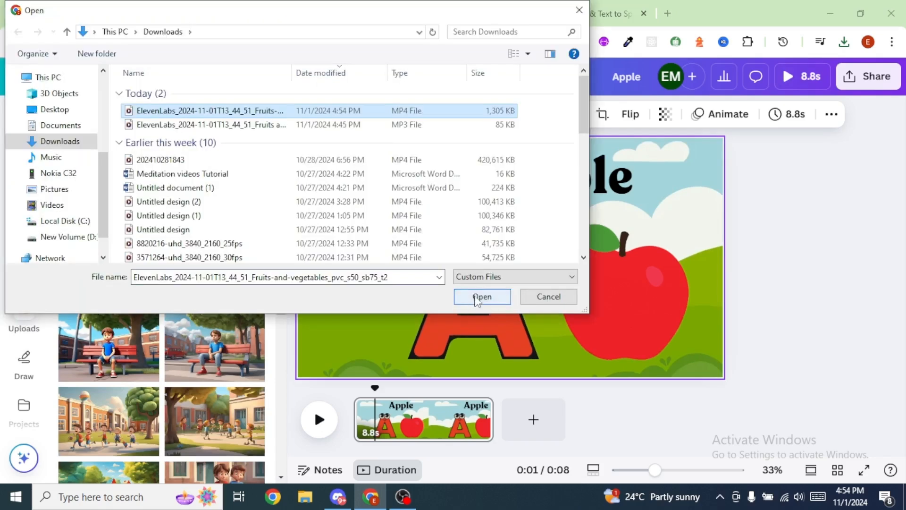
pyautogui.click(480, 298)
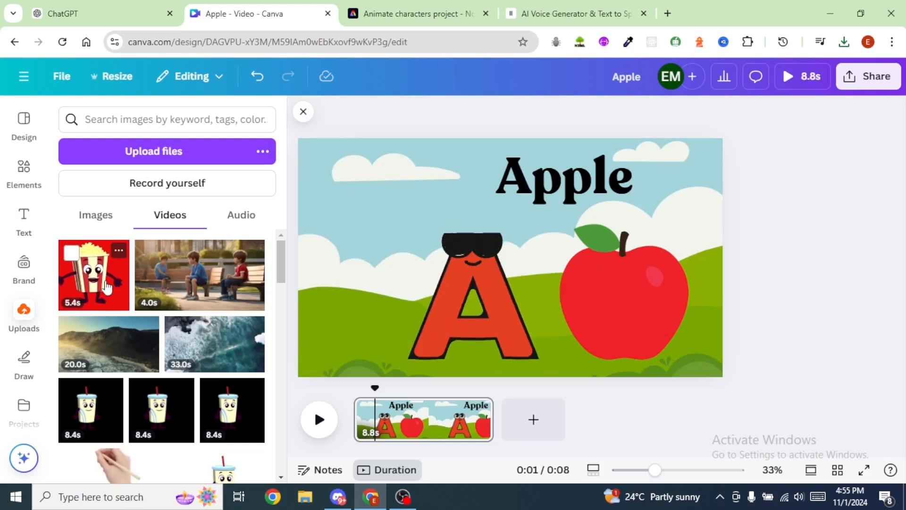
# Step: Place the uploaded popcorn video, scaled down, beside the letter A on the Apple page and remove its red background
pyautogui.click(107, 287)
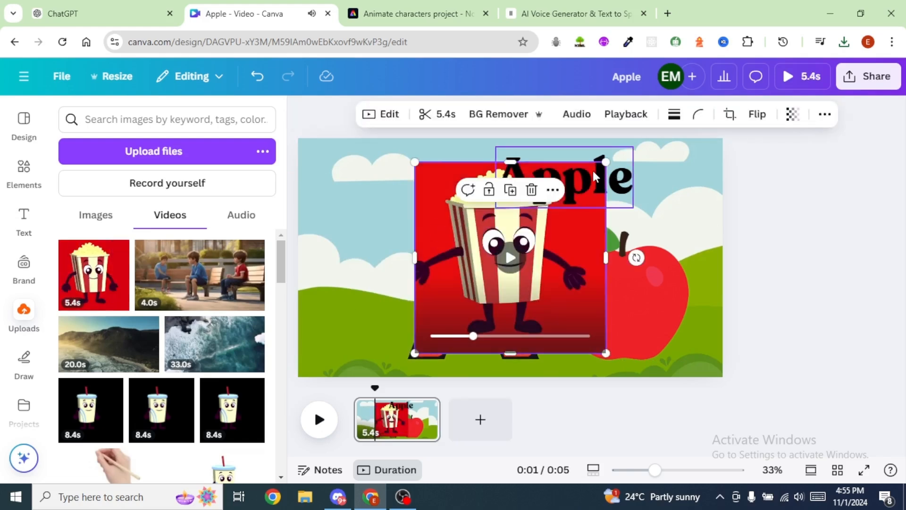
pyautogui.moveTo(605, 162); pyautogui.dragTo(546, 221)
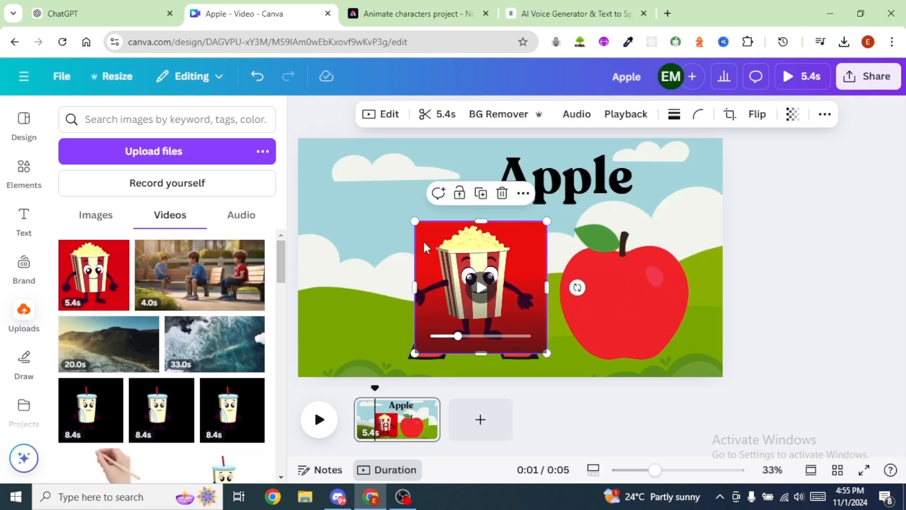
pyautogui.moveTo(424, 246); pyautogui.dragTo(319, 258)
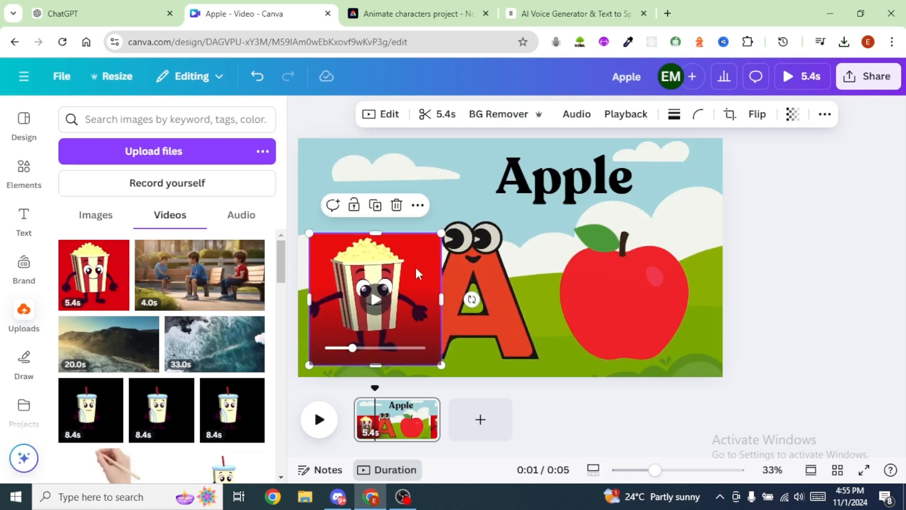
pyautogui.click(495, 119)
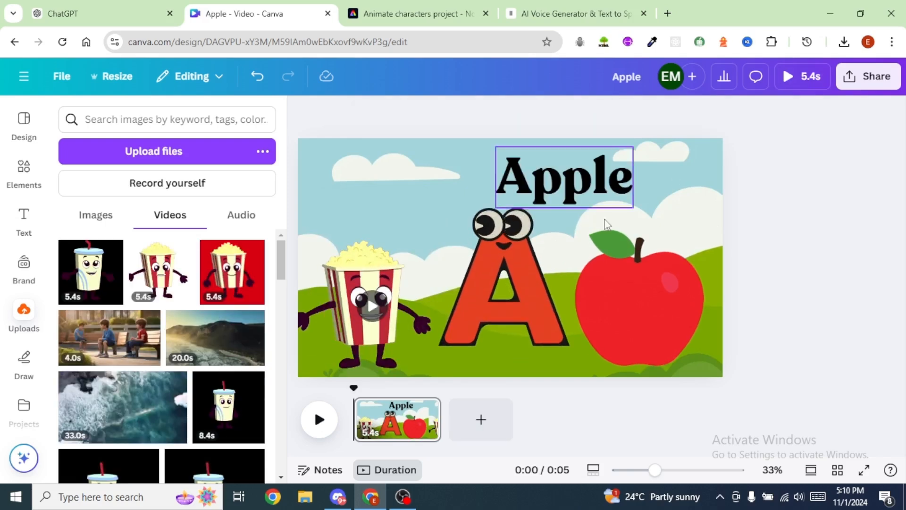
# Step: Add a second page, search the graphics for "cartoon background" and set the green hills and clouds image as its background
pyautogui.click(482, 420)
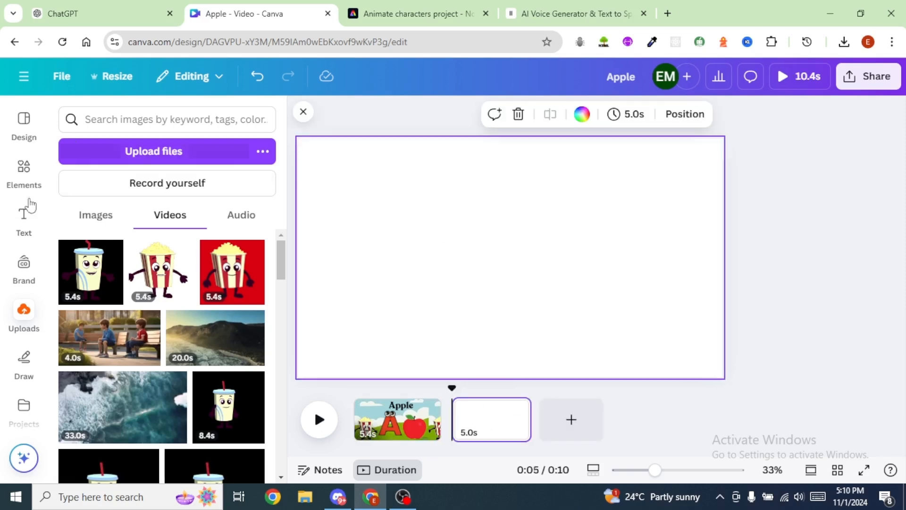
pyautogui.click(24, 170)
pyautogui.write('cartoon')
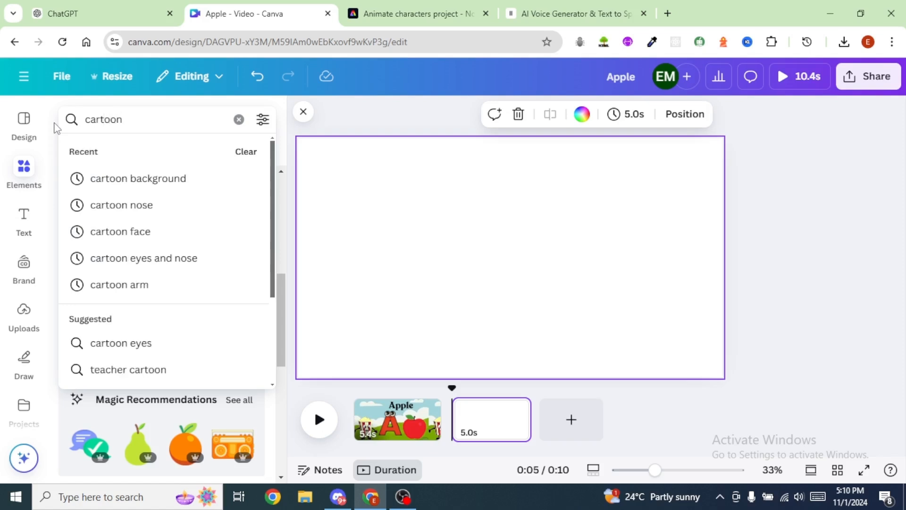
pyautogui.click(138, 177)
pyautogui.click(232, 336)
pyautogui.rightClick(449, 246)
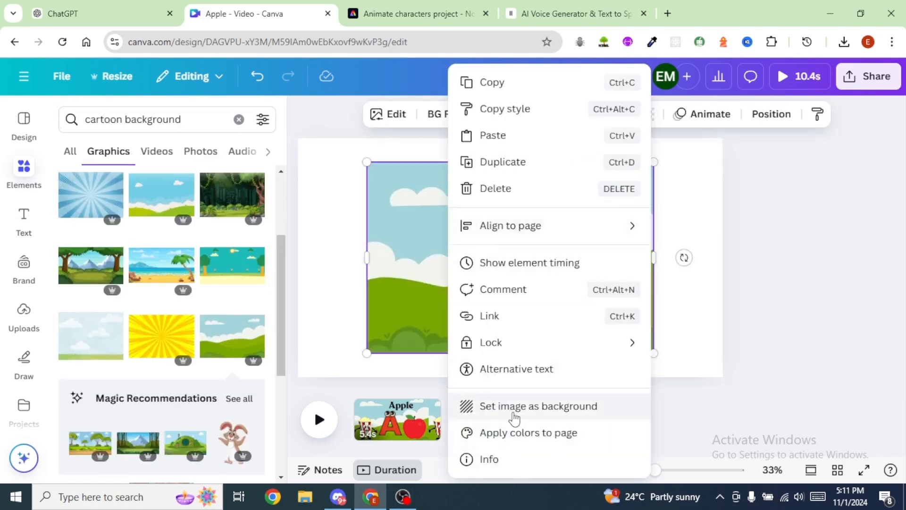
pyautogui.click(546, 406)
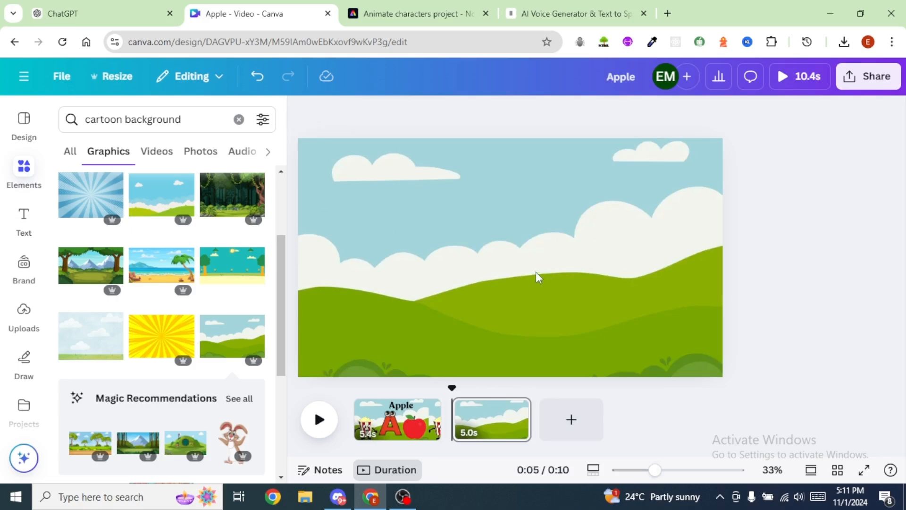
# Step: Check the word for letter B in the ChatGPT script table and return to the Canva design
pyautogui.click(99, 13)
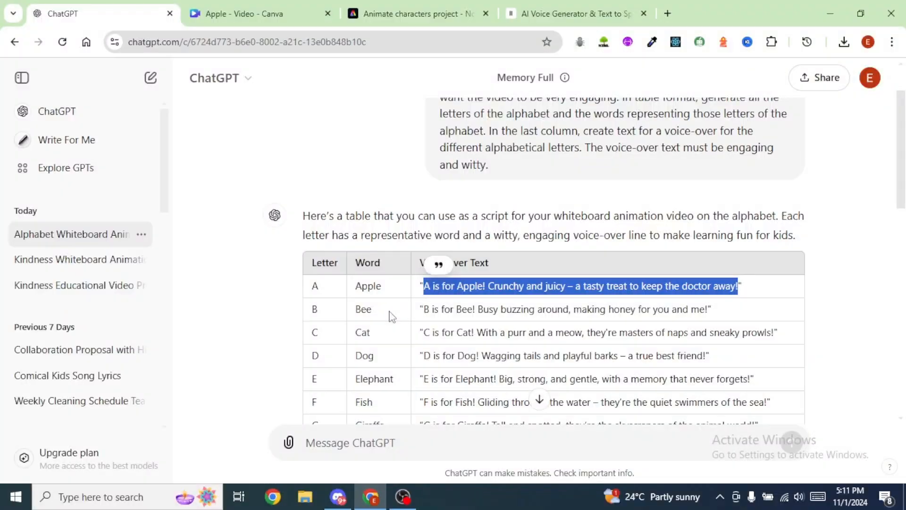
pyautogui.click(255, 15)
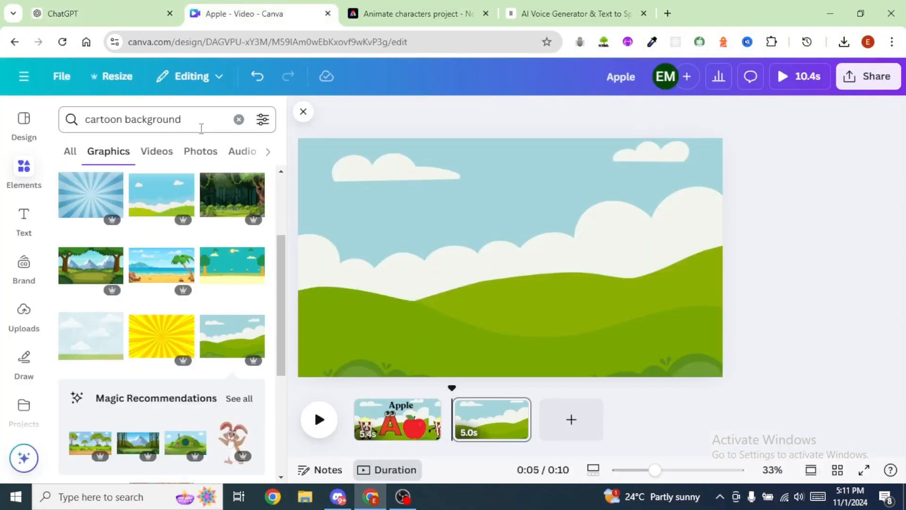
# Step: Try decorating the second page with a single tree and a tree cluster from a "trees" graphics search
pyautogui.click(200, 121)
pyautogui.moveTo(182, 119); pyautogui.dragTo(78, 120)
pyautogui.write('trees')
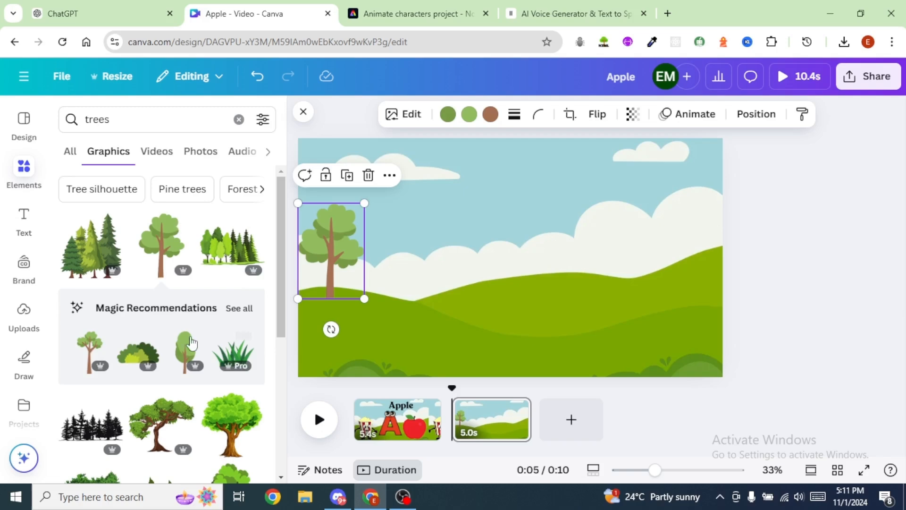
pyautogui.moveTo(231, 246); pyautogui.dragTo(652, 245)
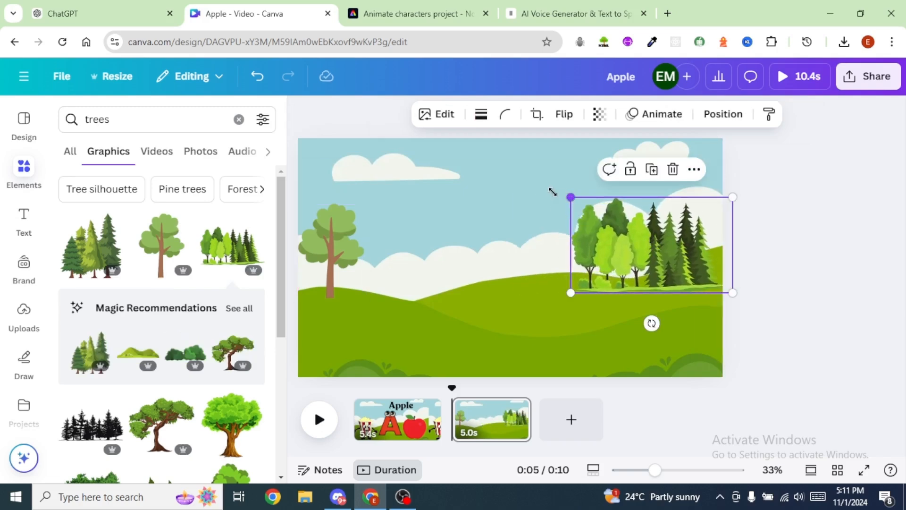
# Step: Search for "flower garden", add the white fence with yellow flowers, and duplicate it side by side across the page
pyautogui.write('flower garden')
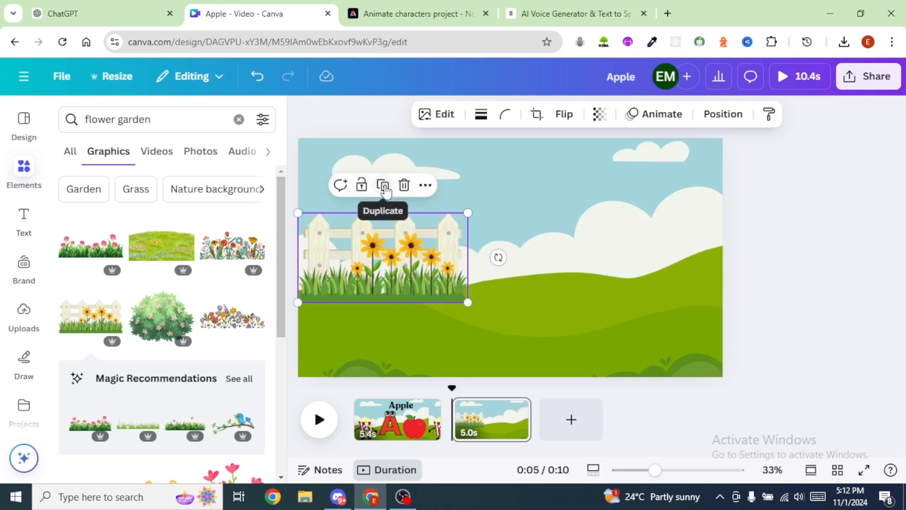
pyautogui.click(383, 186)
pyautogui.moveTo(444, 261); pyautogui.dragTo(595, 257)
pyautogui.click(537, 185)
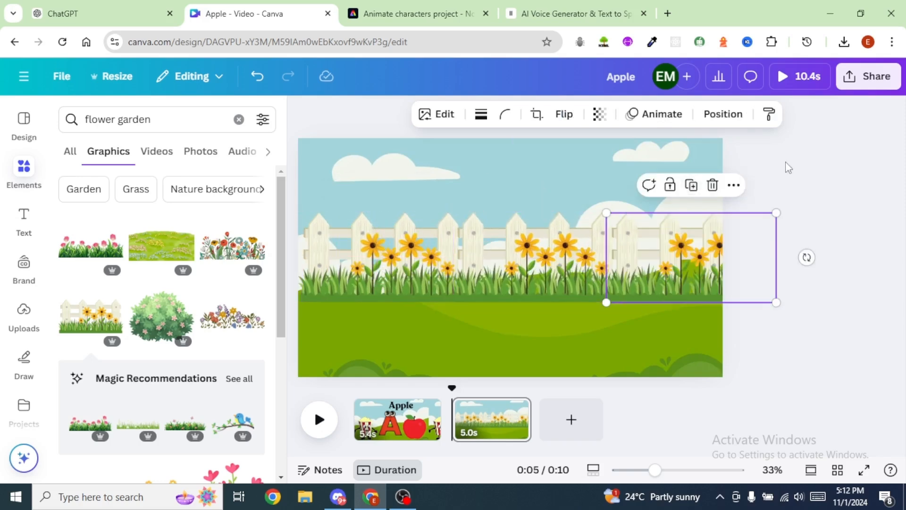
pyautogui.click(802, 190)
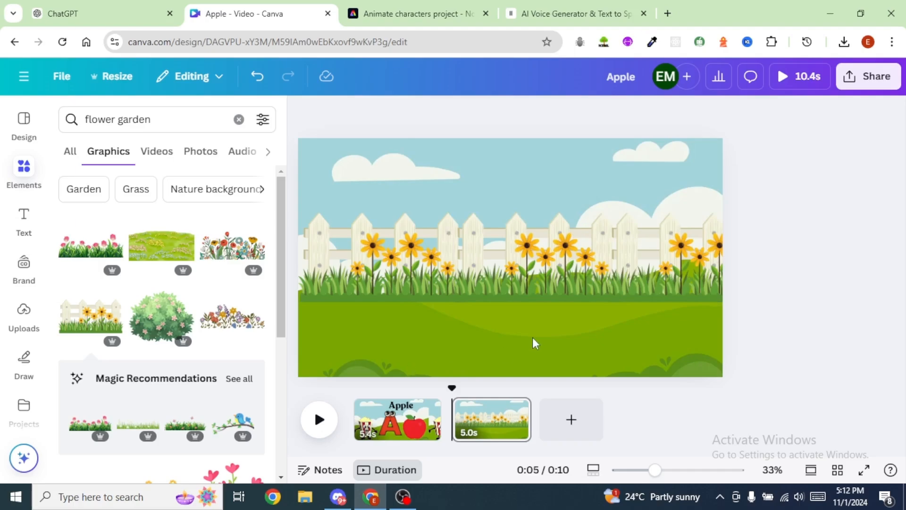
# Step: Add the flowery meadow graphic below the fence and duplicate it to cover the lower part of the page
pyautogui.click(189, 265)
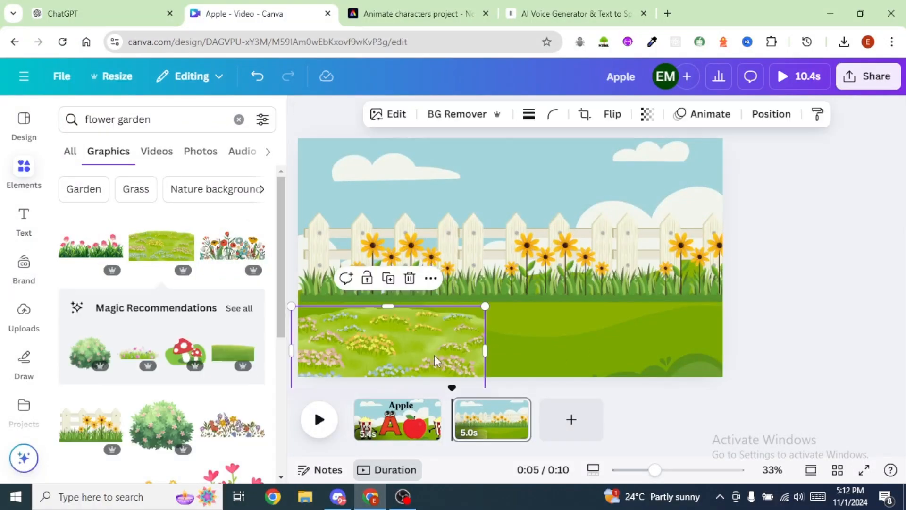
pyautogui.moveTo(462, 344); pyautogui.dragTo(657, 344)
pyautogui.click(388, 259)
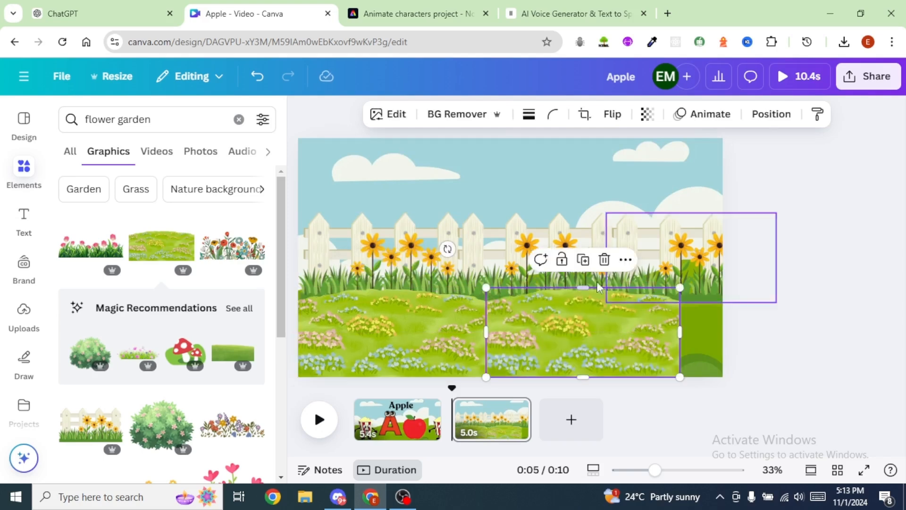
pyautogui.click(583, 260)
pyautogui.click(609, 332)
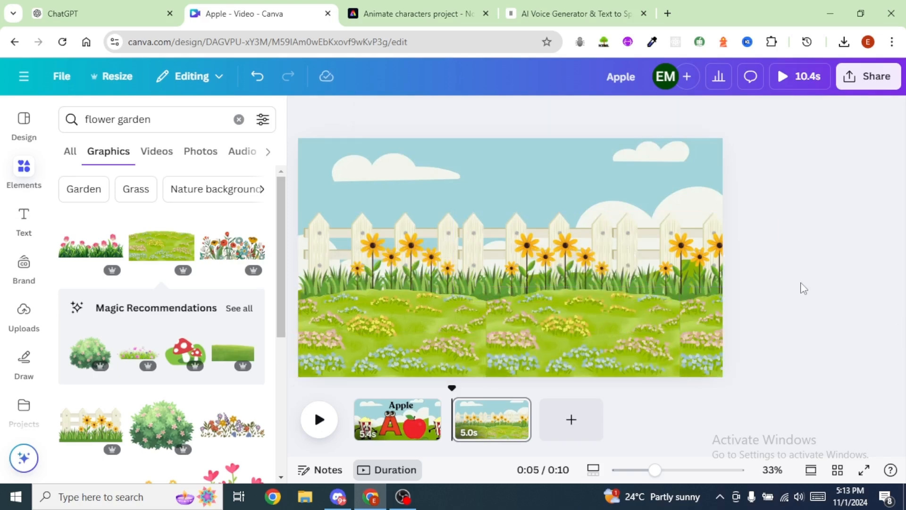
# Step: Add the colorful wildflower graphic, shrink it and place it in the lower-left corner of the page
pyautogui.click(238, 245)
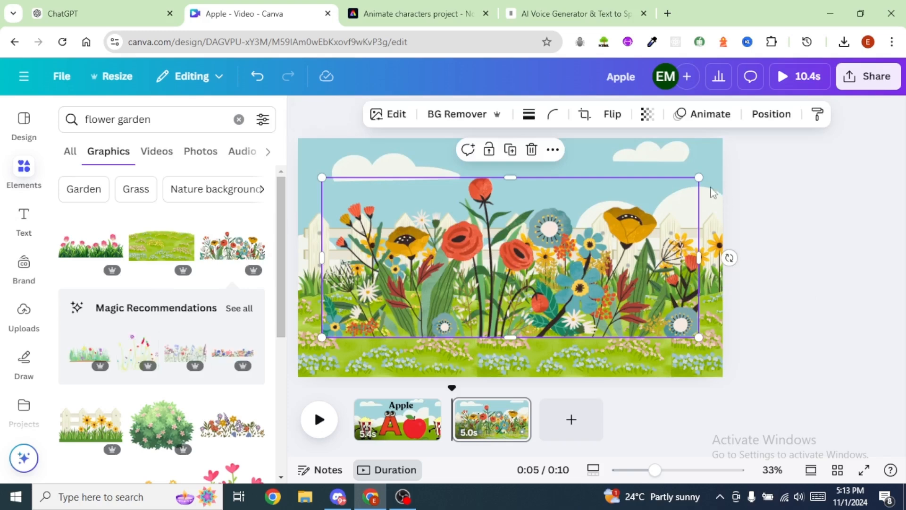
pyautogui.moveTo(696, 179); pyautogui.dragTo(452, 284)
pyautogui.moveTo(389, 308); pyautogui.dragTo(366, 312)
pyautogui.moveTo(407, 344); pyautogui.dragTo(390, 348)
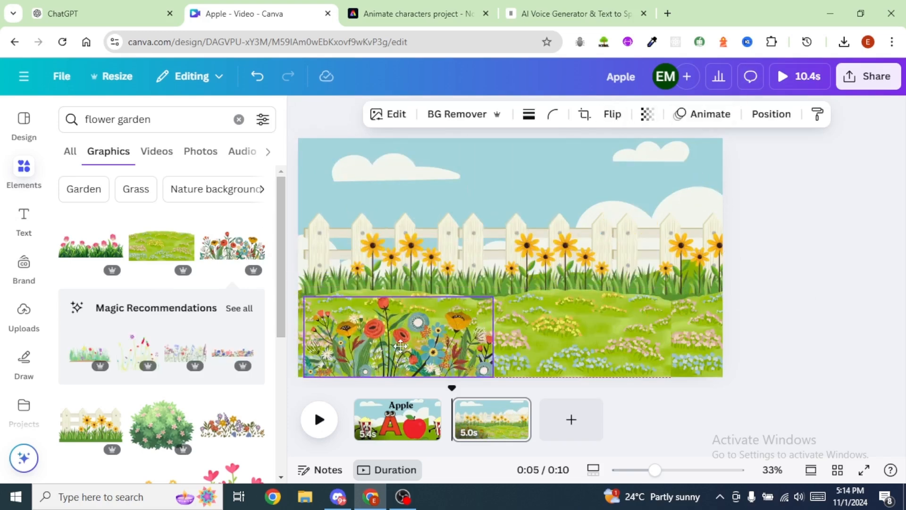
pyautogui.click(808, 270)
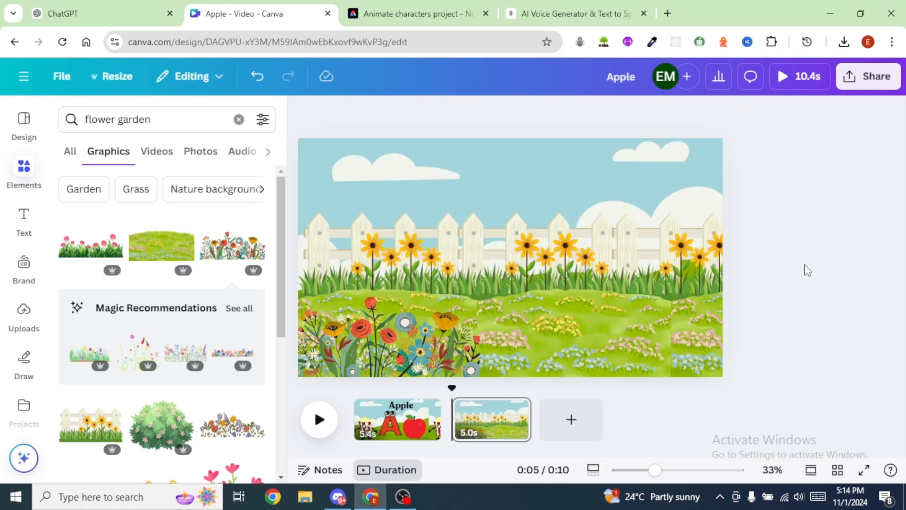
# Step: Search the graphics for "bee", add the yellow-headed bee with raised wings and place it on the right of the page
pyautogui.click(73, 118)
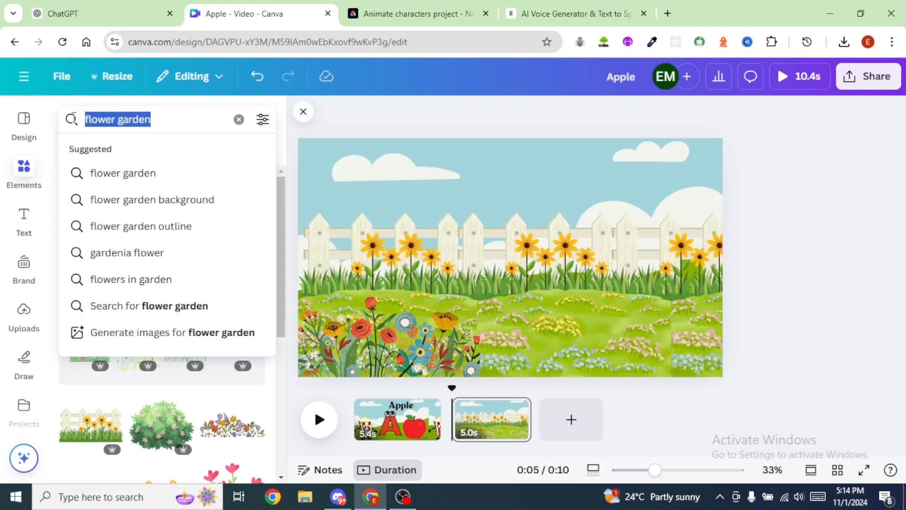
pyautogui.write('bee')
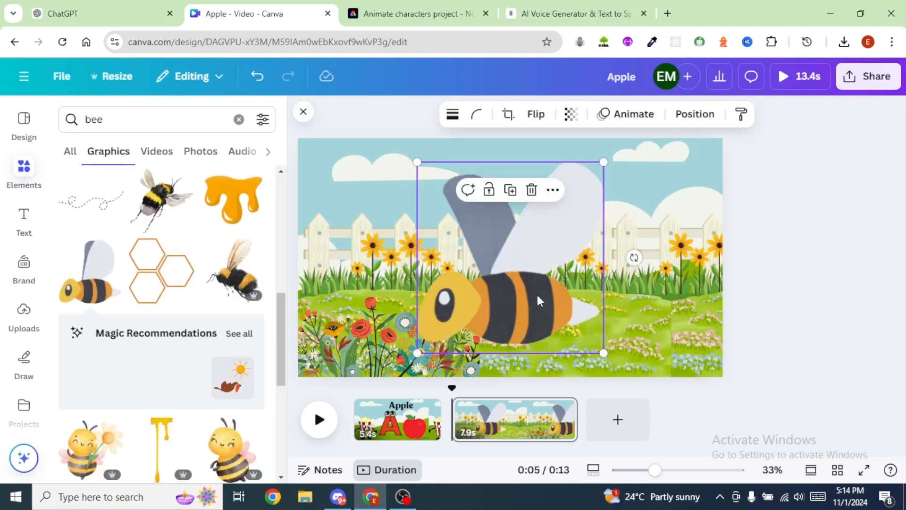
pyautogui.moveTo(526, 253); pyautogui.dragTo(623, 251)
# Step: Duplicate the wildflower graphic and place the copy in the lower-right corner of the page
pyautogui.click(400, 336)
pyautogui.hotkey('ctrl', 'd')
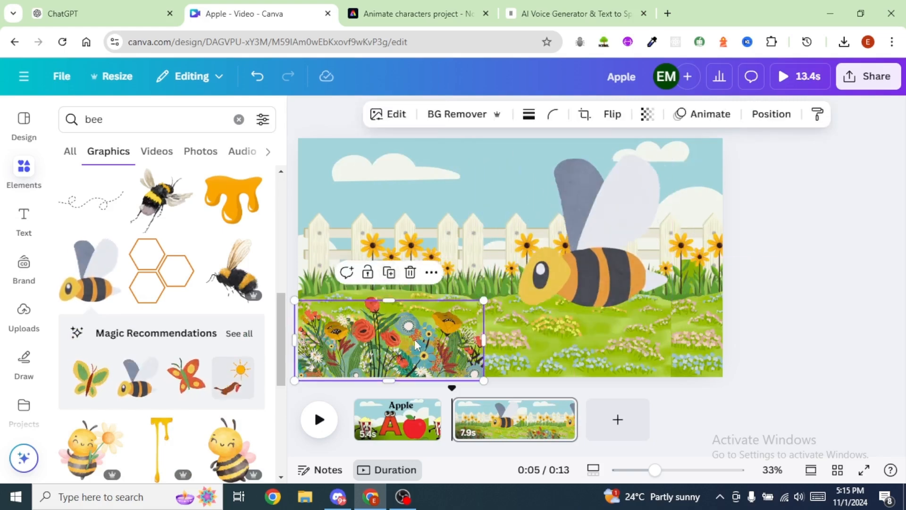
pyautogui.moveTo(400, 336); pyautogui.dragTo(658, 337)
# Step: Move the bee over the right-hand wildflowers and bring it to the front
pyautogui.moveTo(614, 278); pyautogui.dragTo(642, 287)
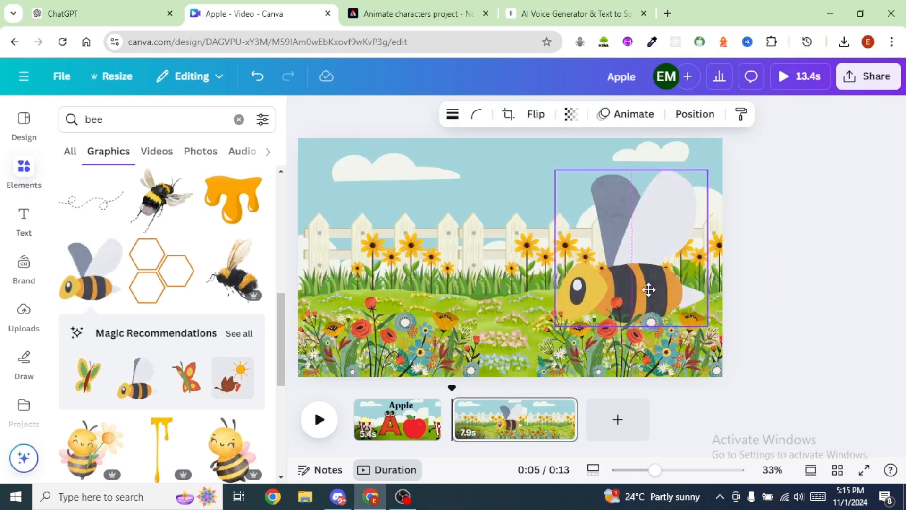
pyautogui.click(695, 114)
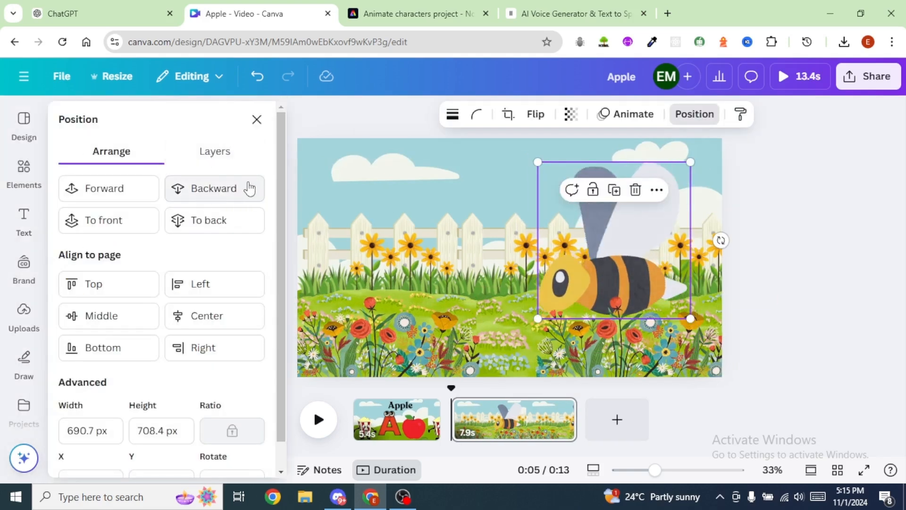
pyautogui.click(93, 219)
pyautogui.press('Escape')
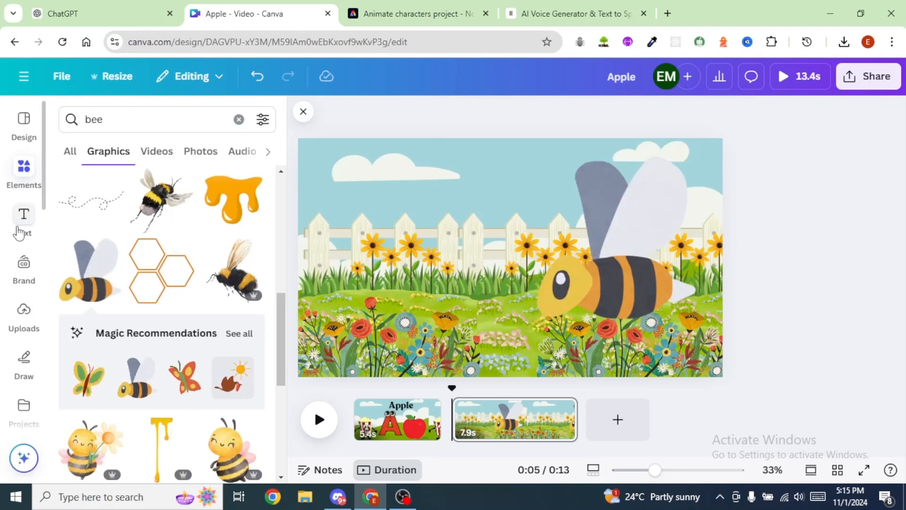
# Step: Add a "Bee" heading in the Recoleta font, enlarge it to size 223 and place it at the top centre of the page
pyautogui.click(21, 218)
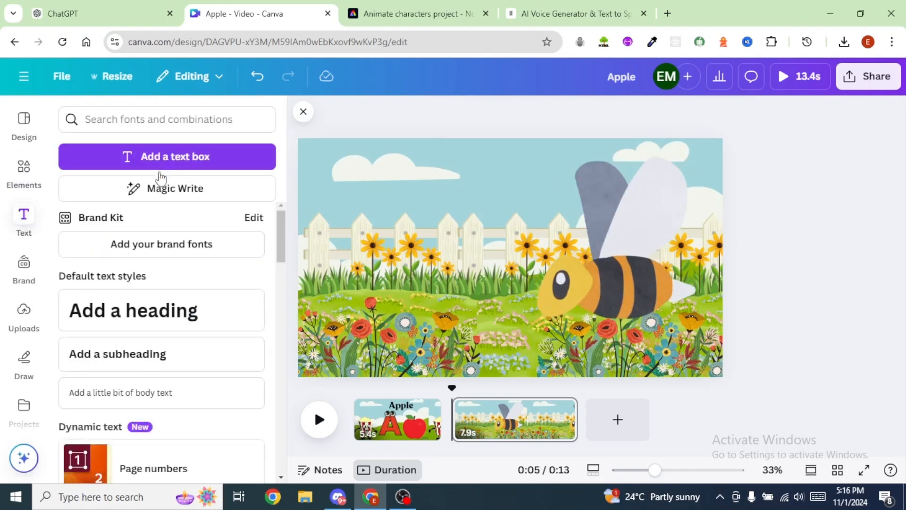
pyautogui.click(182, 311)
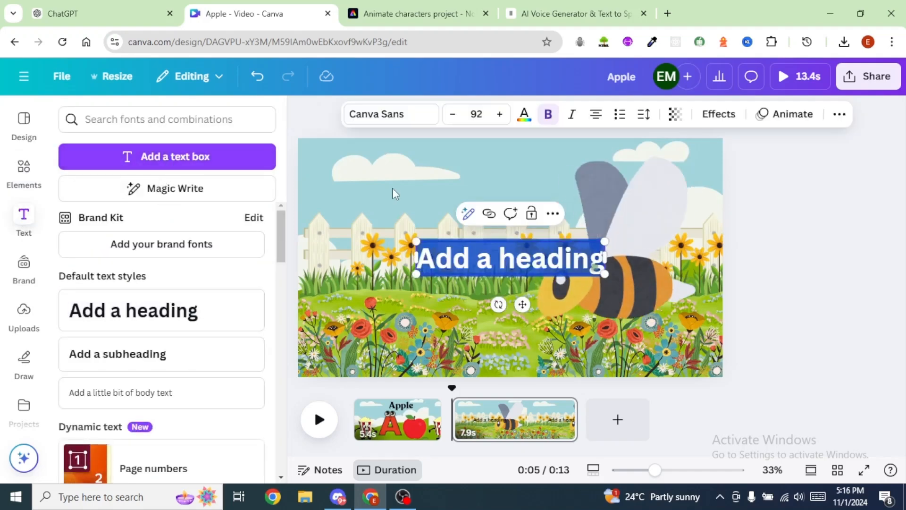
pyautogui.write('Bee')
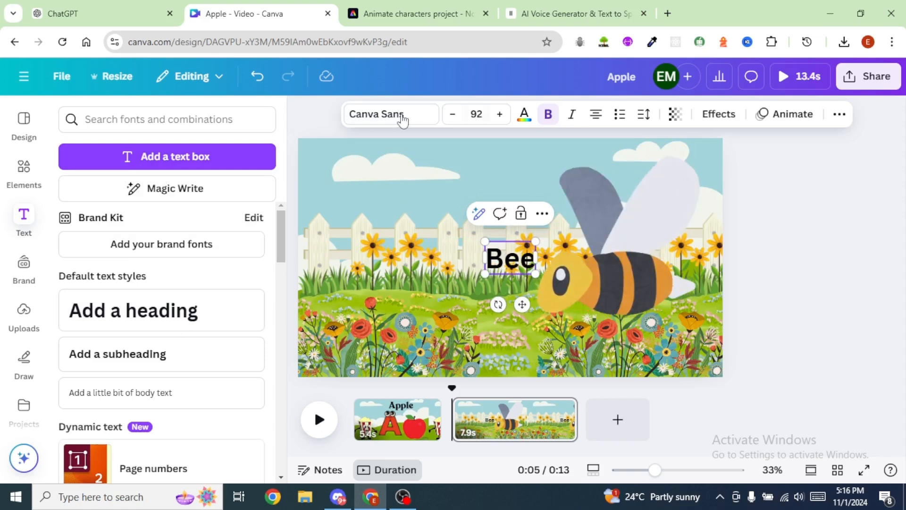
pyautogui.moveTo(509, 258); pyautogui.dragTo(532, 204)
pyautogui.moveTo(480, 192)
pyautogui.mouseDown()
pyautogui.moveTo(493, 172)
pyautogui.moveTo(493, 181)
pyautogui.mouseUp()
pyautogui.click(384, 114)
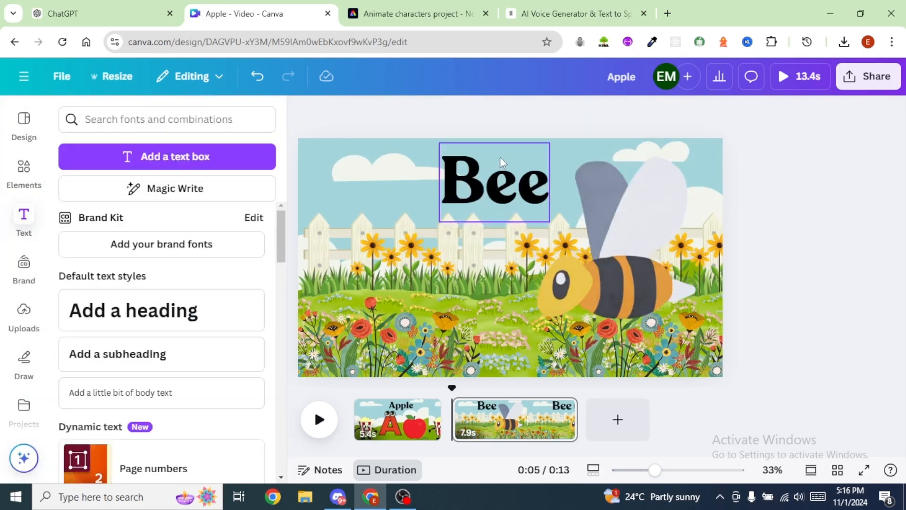
pyautogui.click(500, 156)
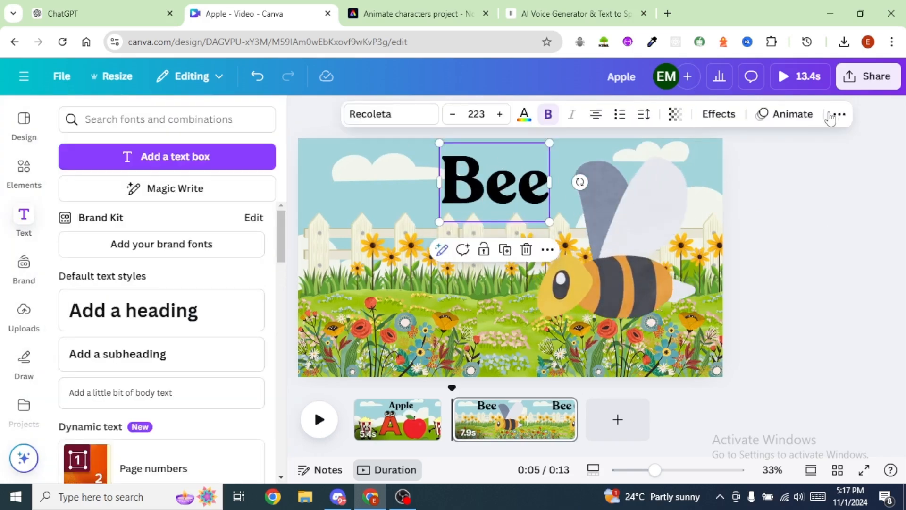
# Step: Apply the Roll text animation to the "Bee" heading, playing on enter with the Character writing style
pyautogui.click(790, 117)
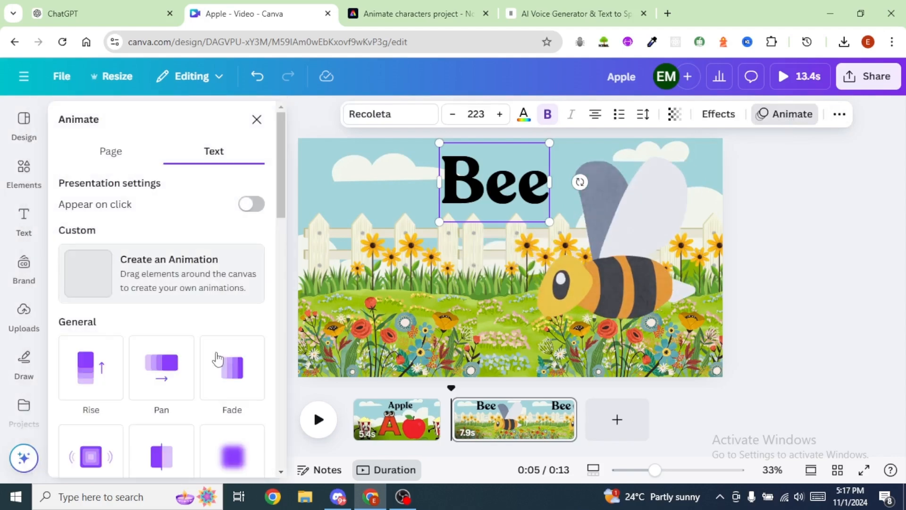
pyautogui.scroll(-8, 180, 387)
pyautogui.click(174, 402)
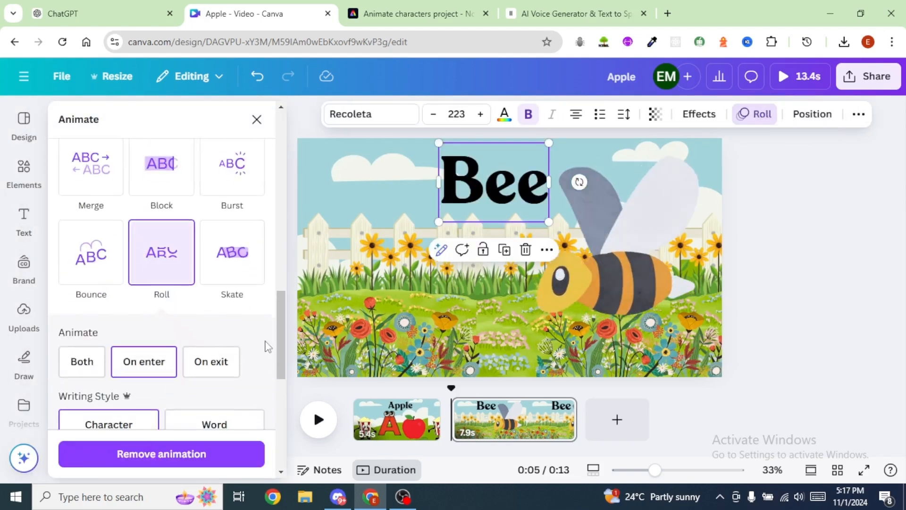
pyautogui.scroll(-5, 265, 349)
pyautogui.click(383, 171)
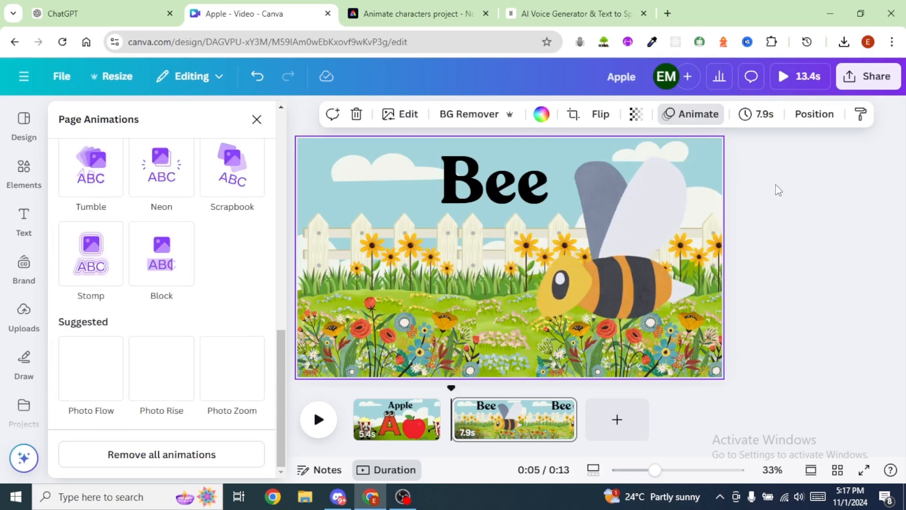
pyautogui.click(742, 158)
# Step: Copy the Bee voice-over line from the ChatGPT script and replace the Apple line in the ElevenLabs text with it
pyautogui.click(127, 19)
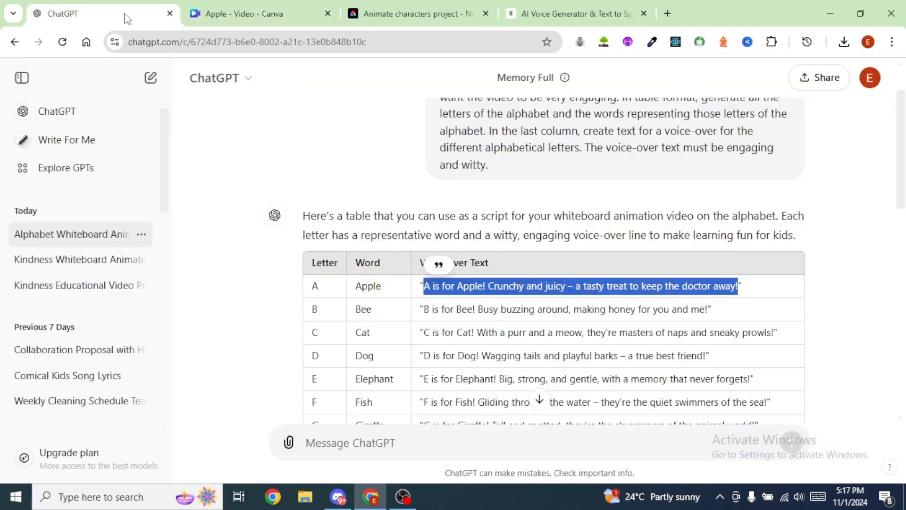
pyautogui.moveTo(424, 310); pyautogui.dragTo(699, 308)
pyautogui.hotkey('ctrl', 'c')
pyautogui.click(576, 15)
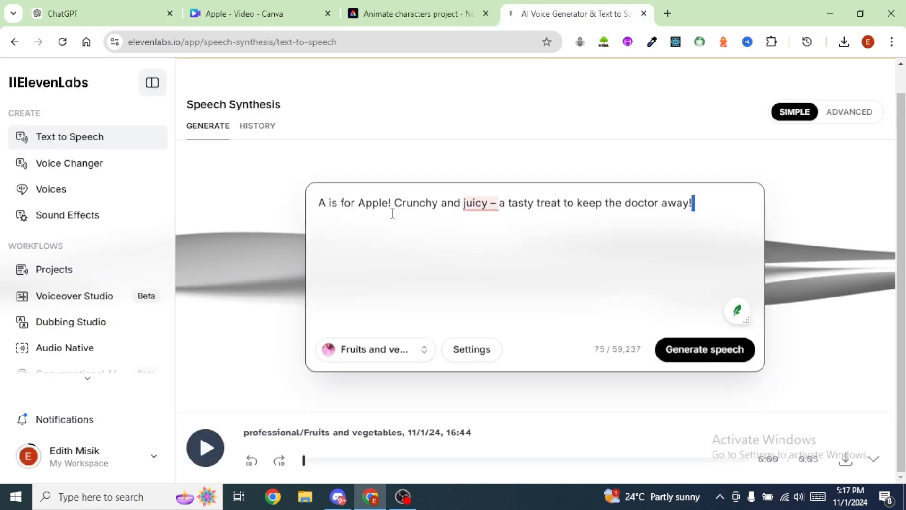
pyautogui.moveTo(694, 203); pyautogui.dragTo(311, 208)
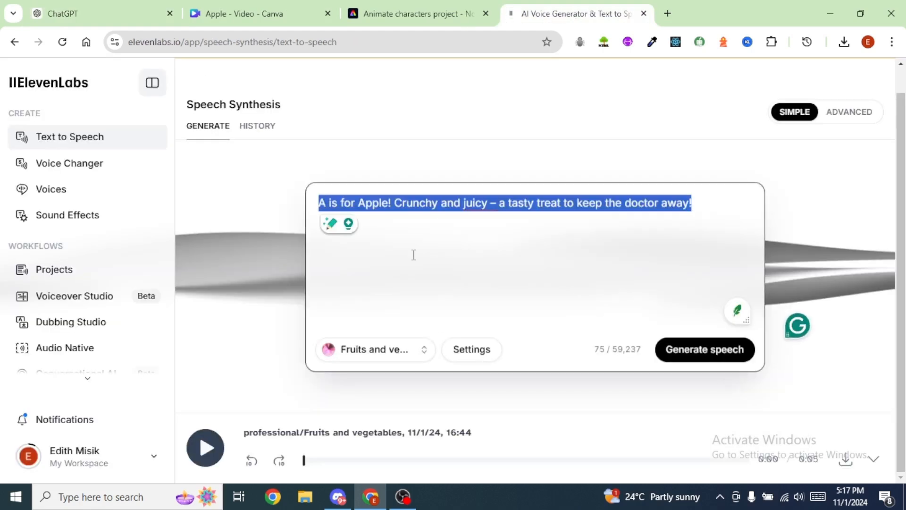
pyautogui.hotkey('ctrl', 'v')
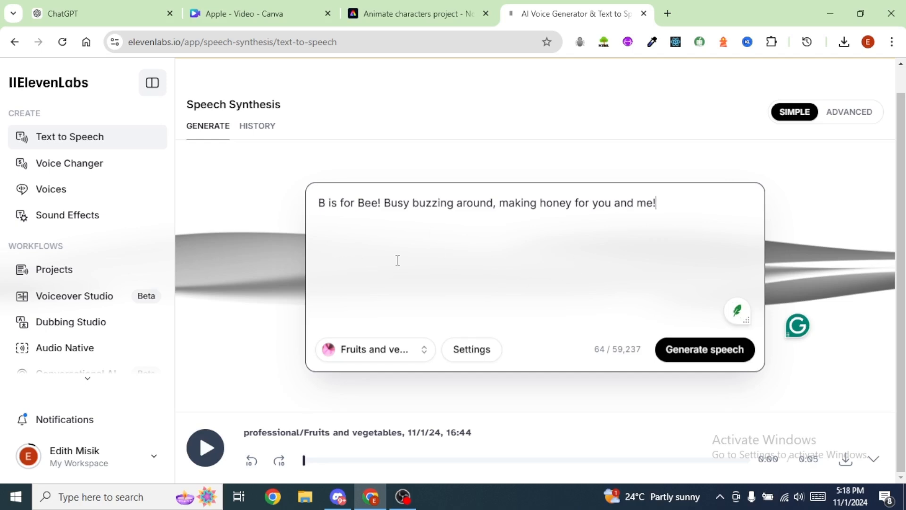
# Step: Generate speech for the Bee line with the current voice and download the audio as an MP3
pyautogui.click(711, 352)
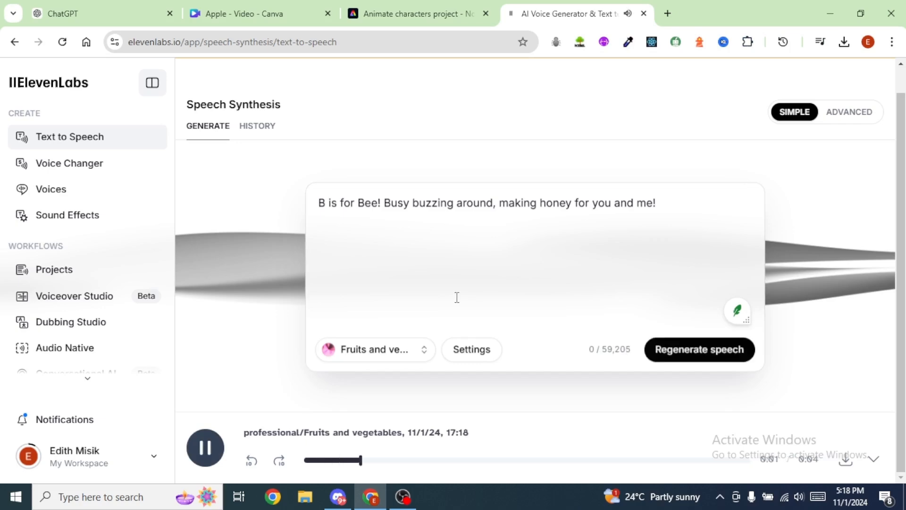
pyautogui.click(846, 460)
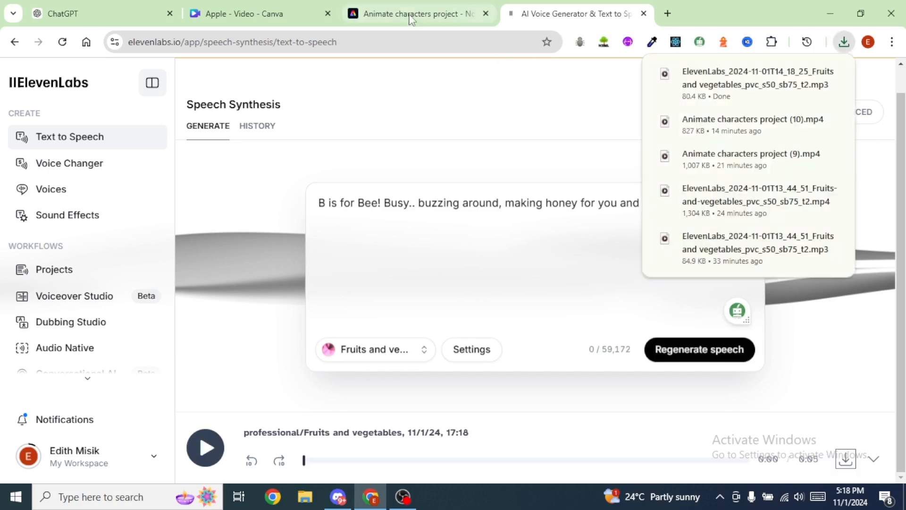
# Step: Switch to Adobe Express and animate the Popcorn character on a transparent background from the Bee voice-over file
pyautogui.click(424, 19)
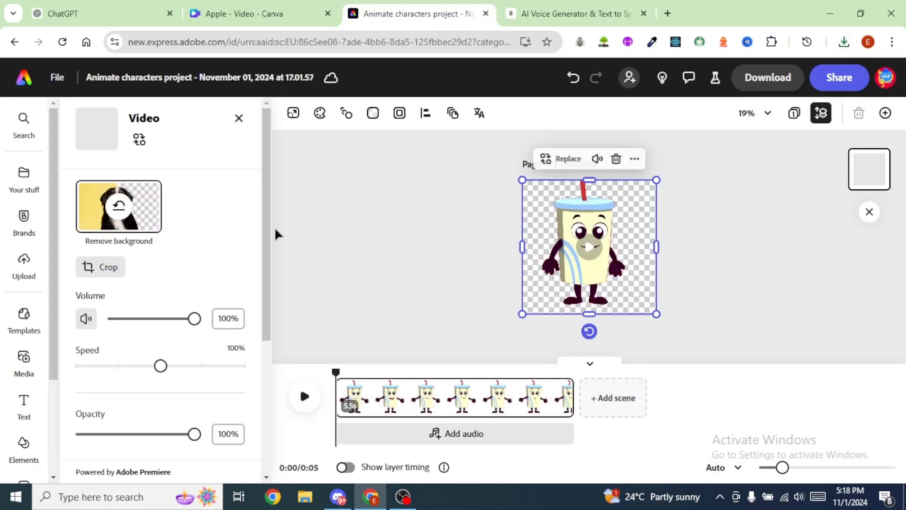
pyautogui.click(22, 85)
pyautogui.click(296, 216)
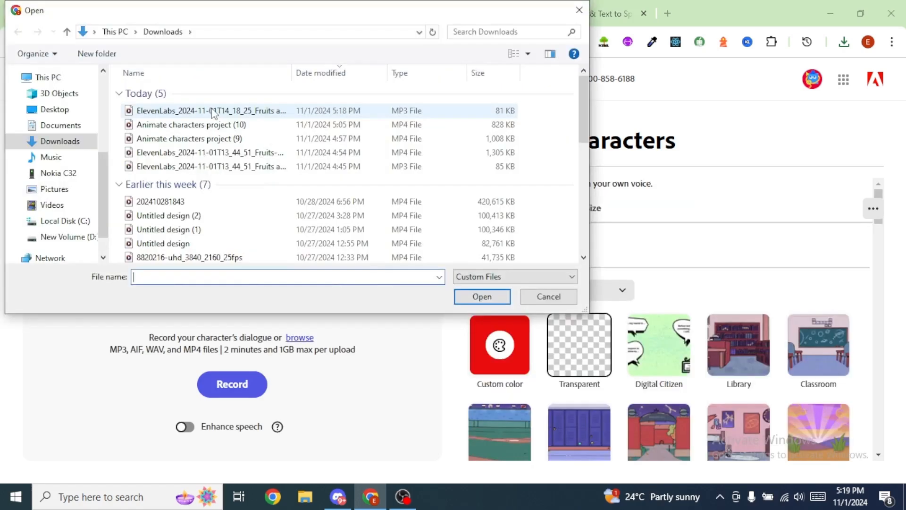
pyautogui.click(182, 110)
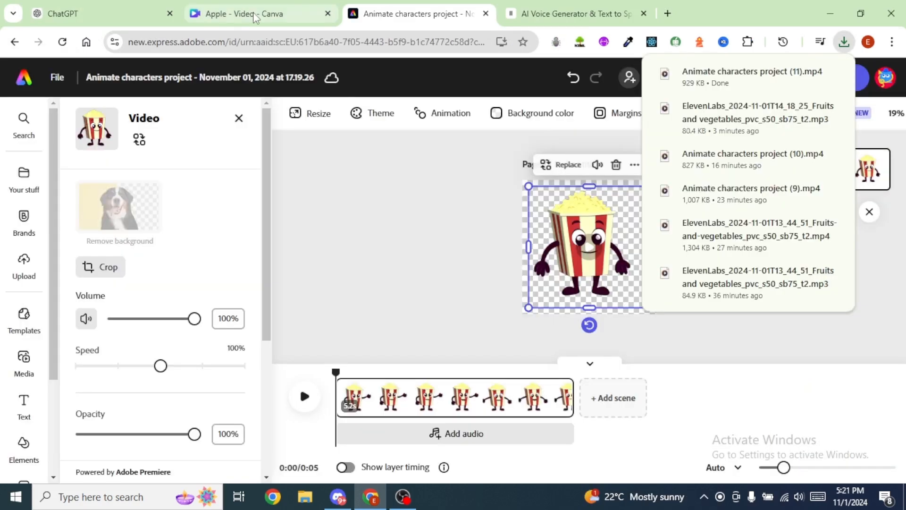
# Step: Switch back to Canva, upload the talking popcorn video and place it on the left side of the Bee page
pyautogui.click(255, 14)
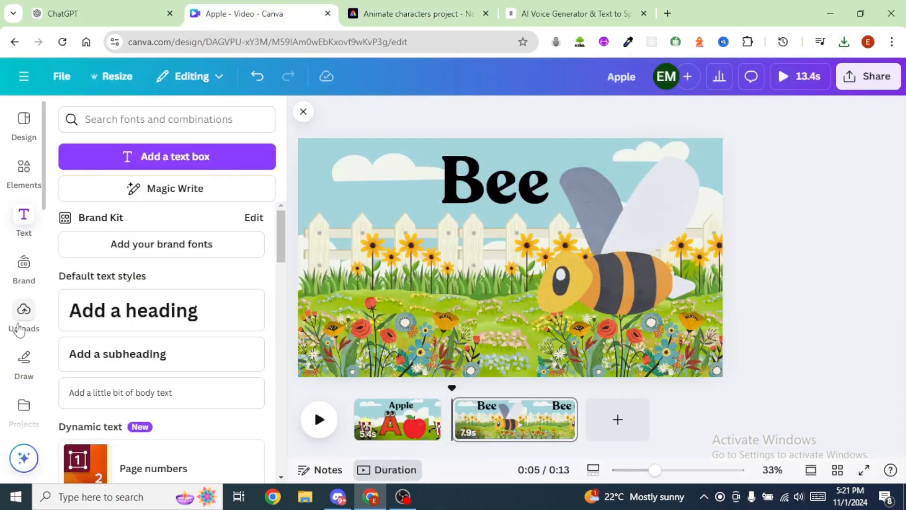
pyautogui.click(23, 312)
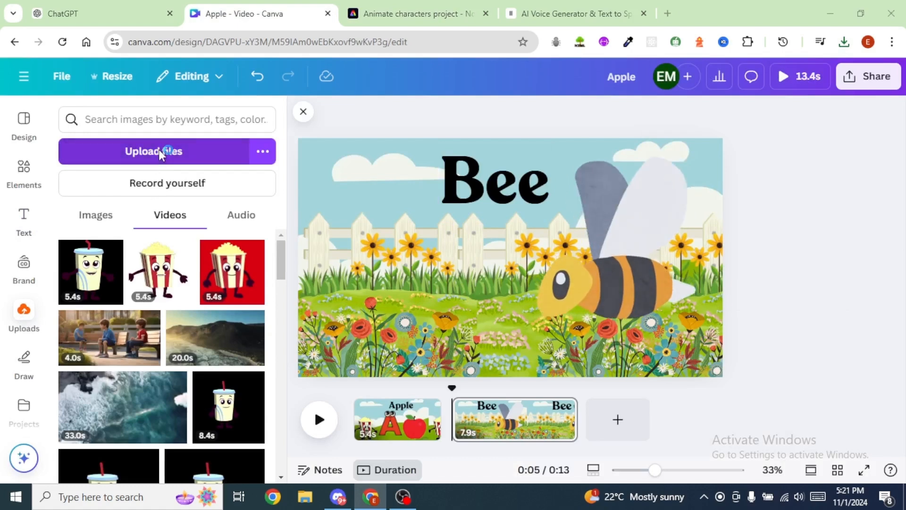
pyautogui.click(153, 152)
pyautogui.press('Escape')
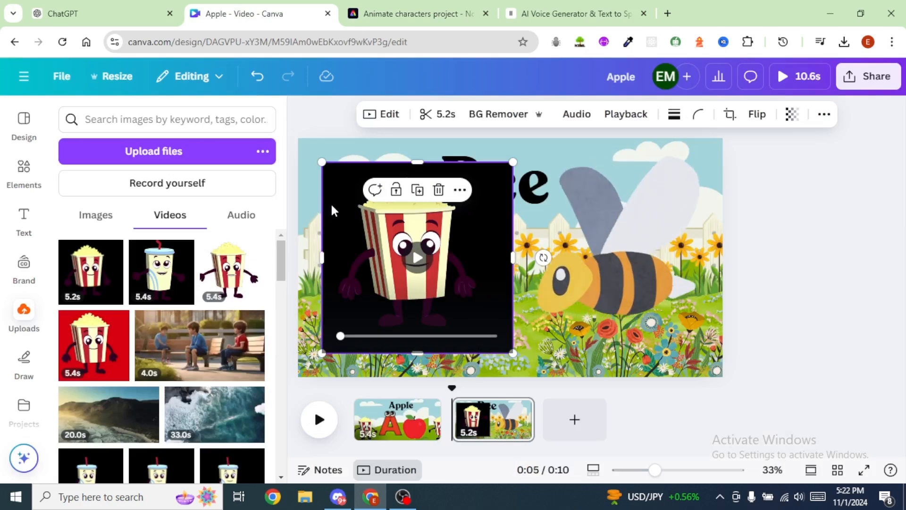
pyautogui.moveTo(337, 193)
pyautogui.mouseDown()
pyautogui.moveTo(325, 180)
pyautogui.moveTo(335, 180)
pyautogui.mouseUp()
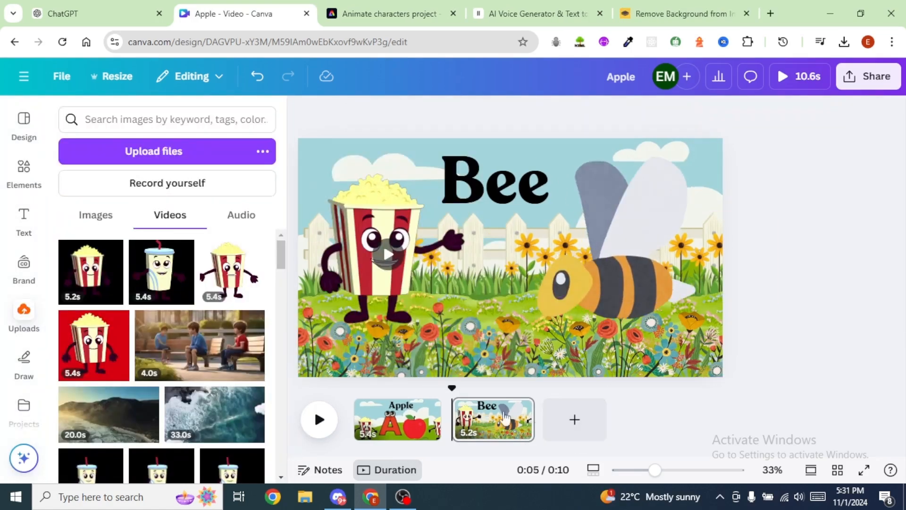
pyautogui.click(319, 420)
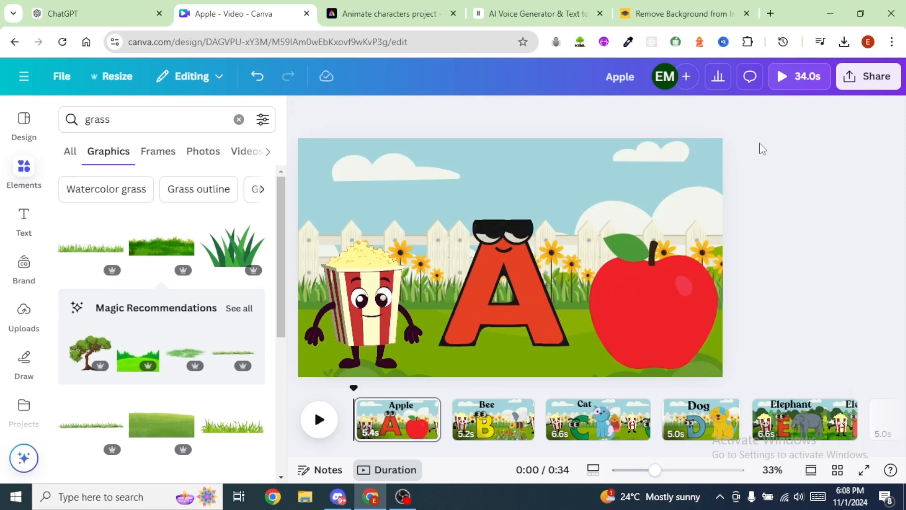
# Step: Download only the Apple page of the design as a PNG image
pyautogui.click(874, 83)
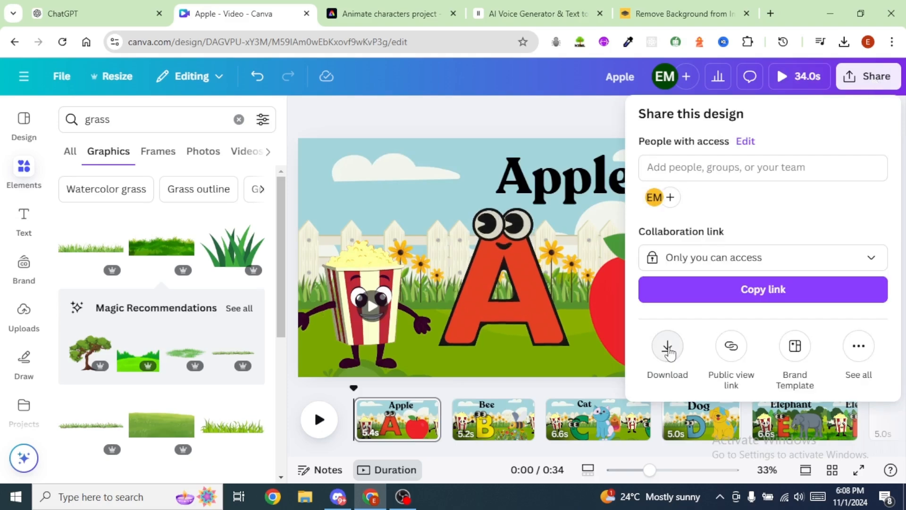
pyautogui.click(667, 351)
pyautogui.click(670, 298)
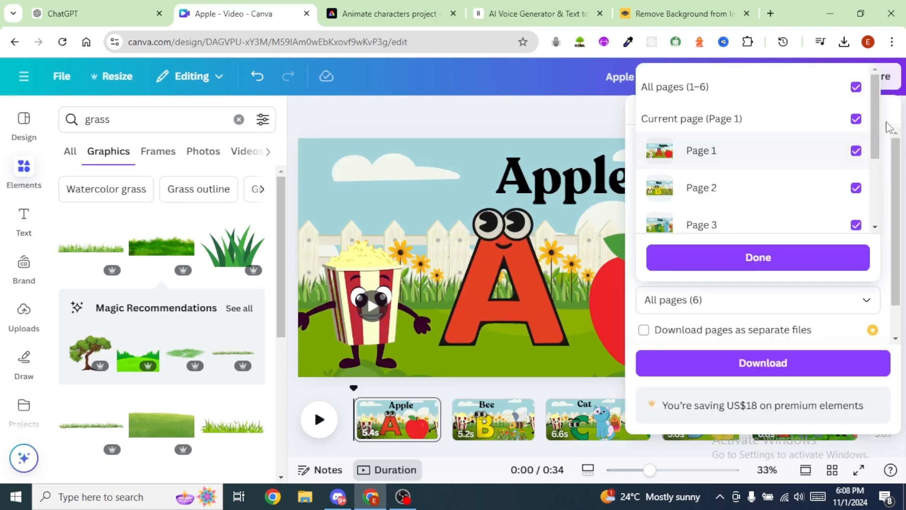
pyautogui.click(856, 87)
pyautogui.click(868, 170)
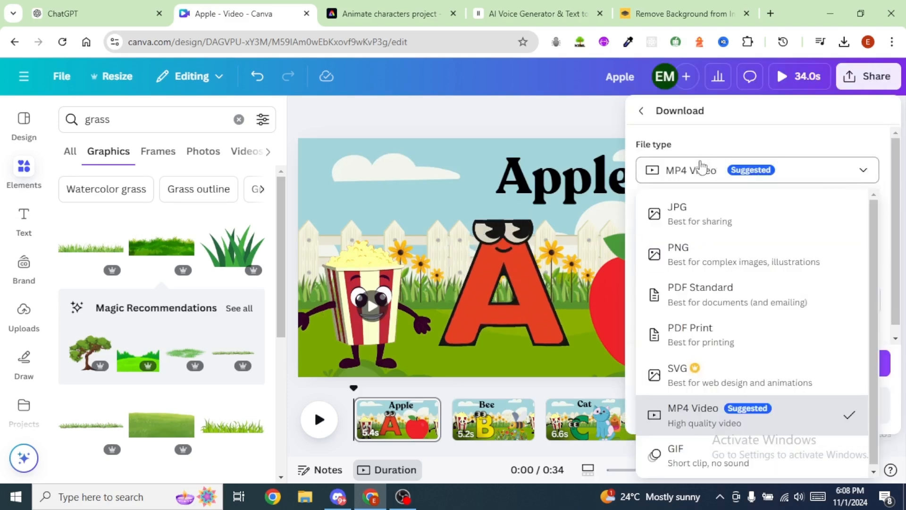
pyautogui.click(696, 264)
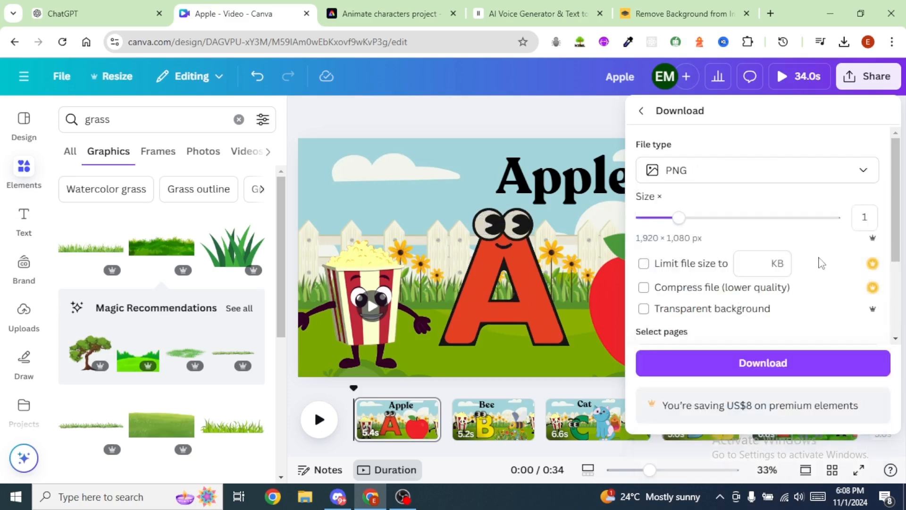
pyautogui.click(767, 365)
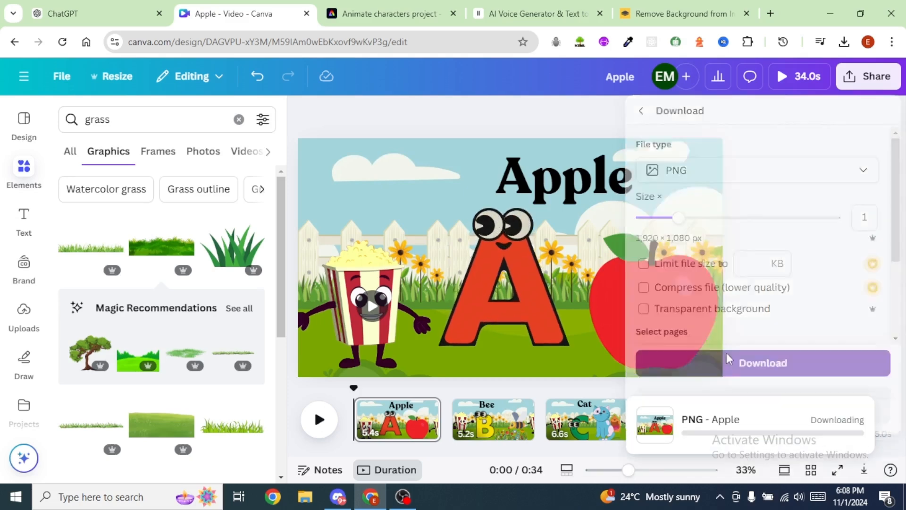
# Step: Download only page 2, the Bee page, as a PNG image
pyautogui.click(867, 81)
pyautogui.click(669, 349)
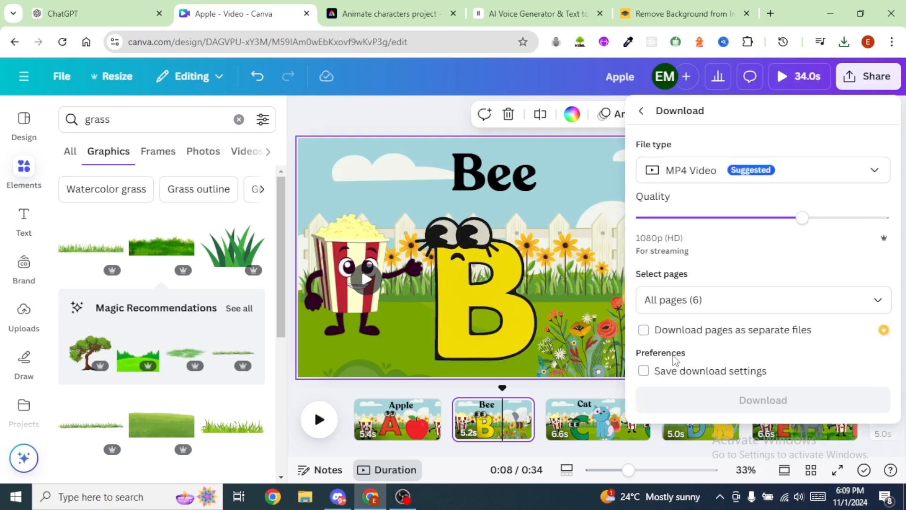
pyautogui.click(857, 171)
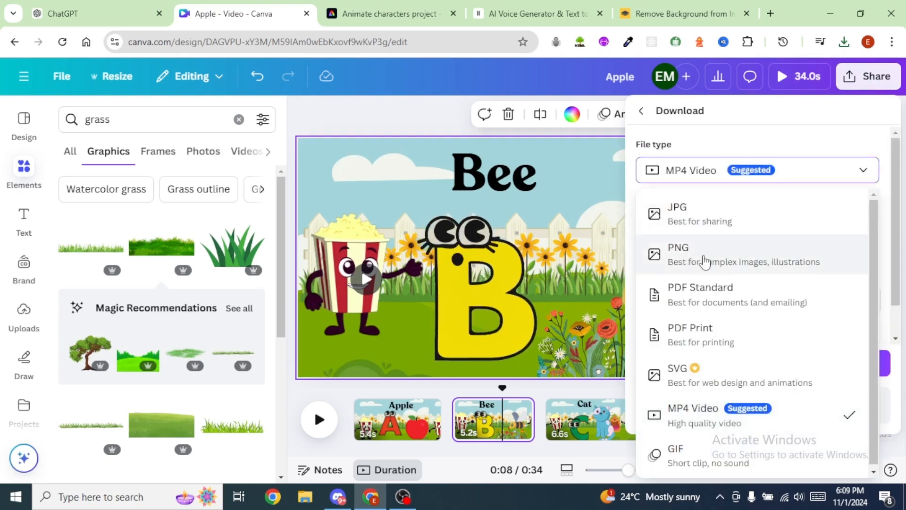
pyautogui.click(689, 259)
pyautogui.click(755, 330)
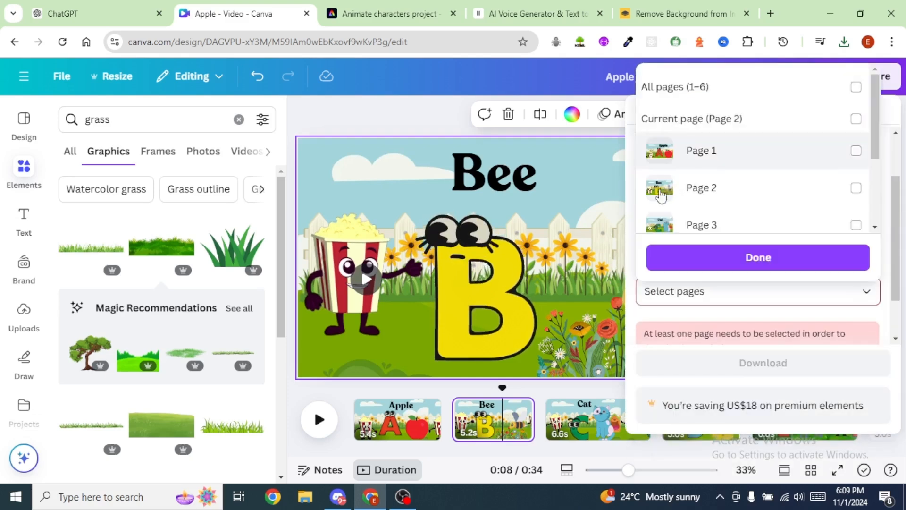
pyautogui.click(855, 188)
pyautogui.click(763, 265)
pyautogui.click(763, 410)
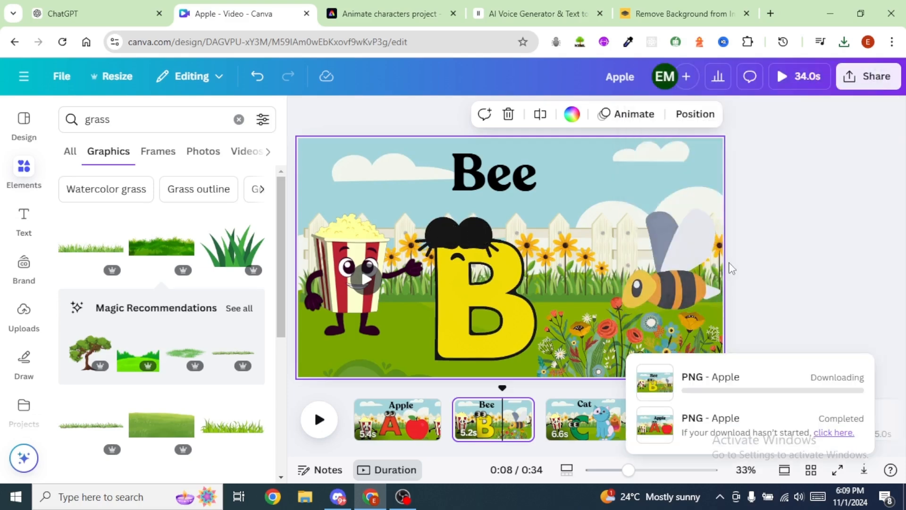
# Step: Select the Cat page and open the download settings for the design
pyautogui.click(560, 419)
pyautogui.click(868, 77)
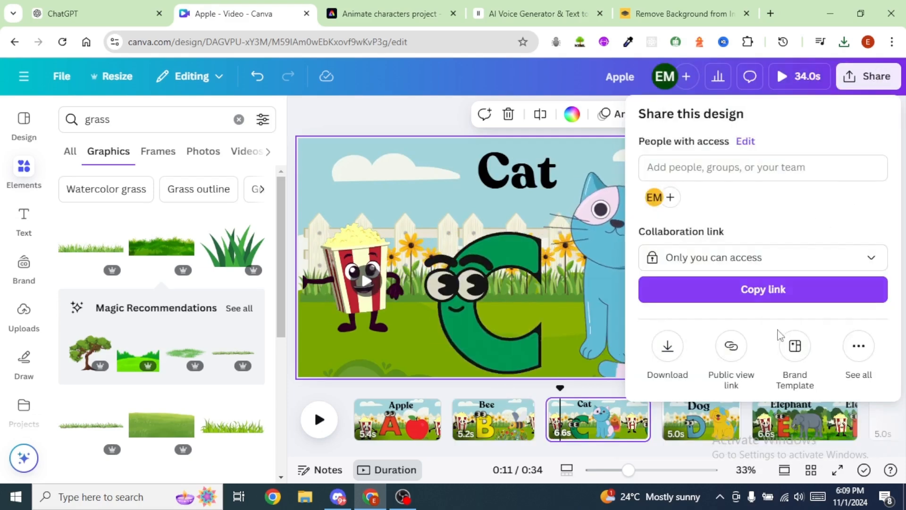
pyautogui.click(667, 354)
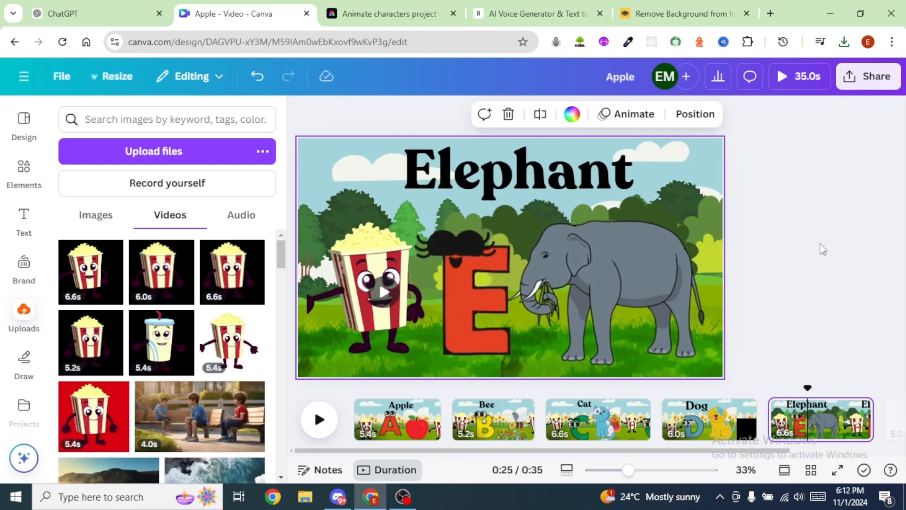
# Step: Add a blank page between the Apple and Bee pages and move it to the start of the video
pyautogui.click(454, 414)
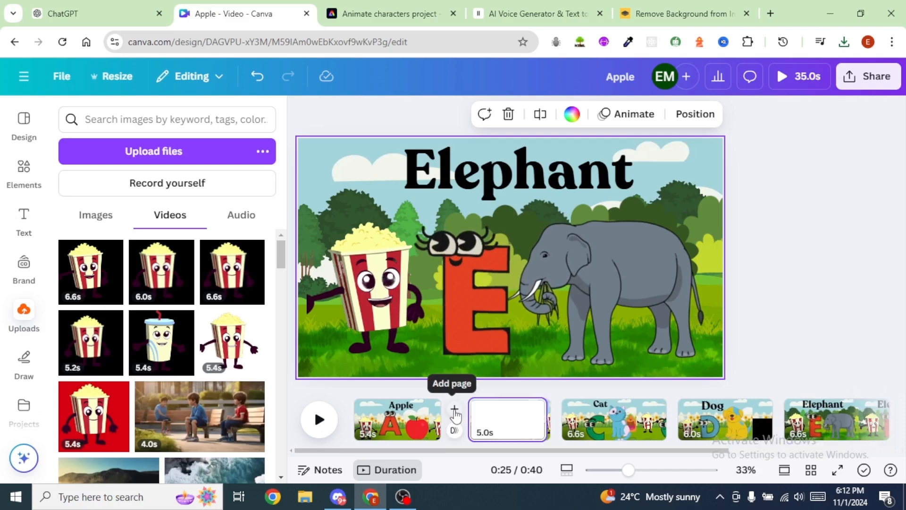
pyautogui.moveTo(484, 420); pyautogui.dragTo(338, 419)
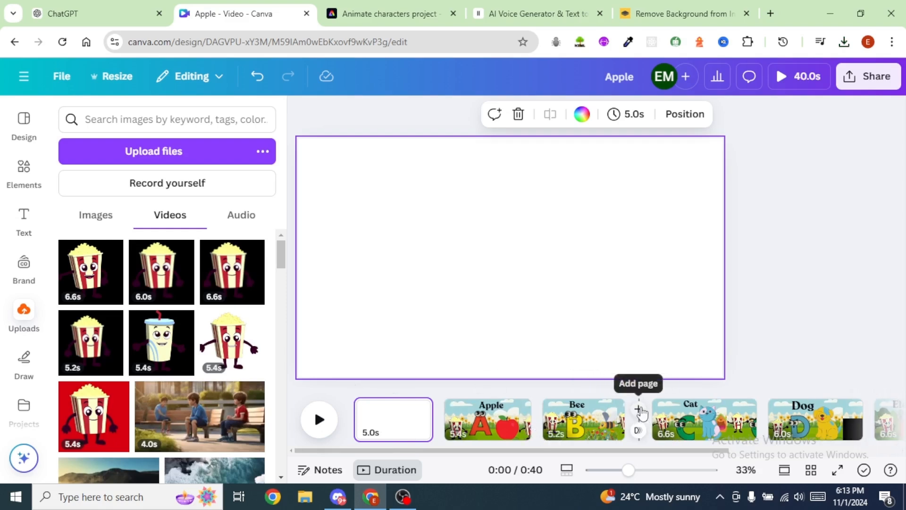
# Step: Add a blank page between the Bee and Cat pages and move it between the Apple and Bee pages
pyautogui.click(638, 409)
pyautogui.moveTo(684, 428); pyautogui.dragTo(544, 427)
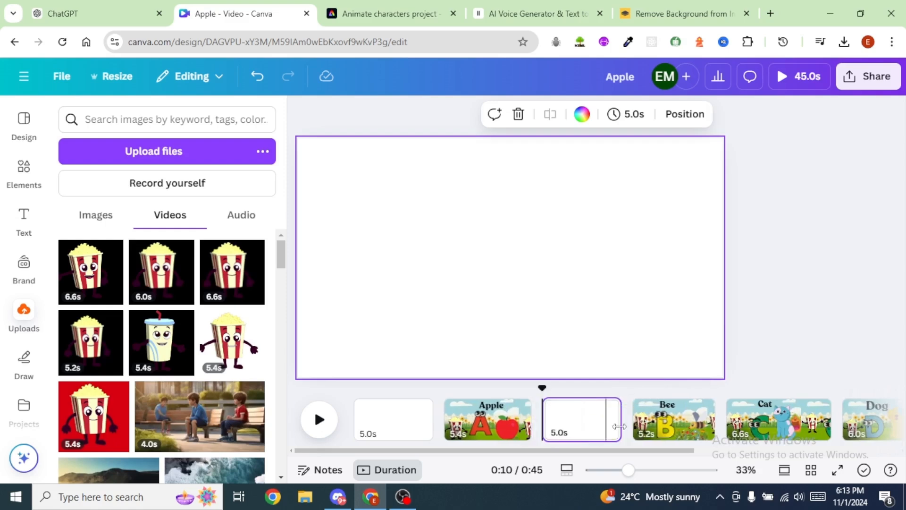
pyautogui.click(482, 289)
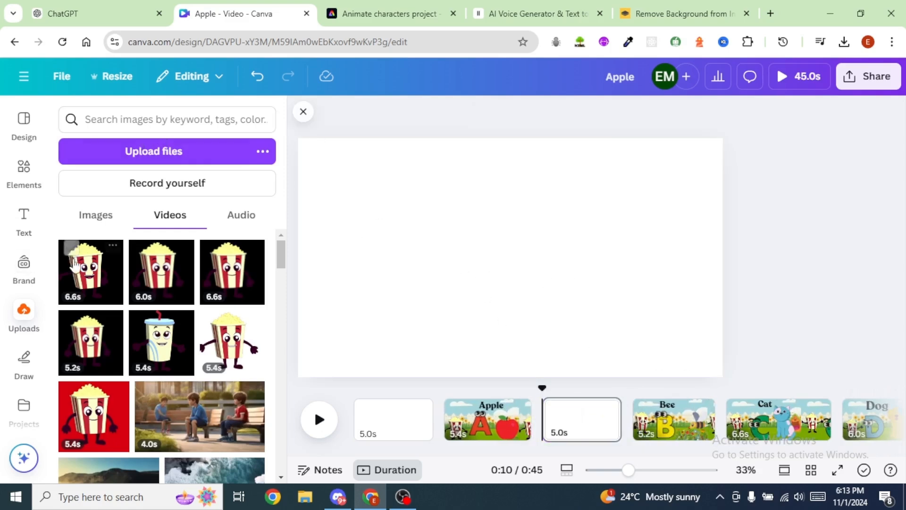
# Step: Search the apps for "speed painter" and open the Speed Painter app
pyautogui.scroll(-2, 24, 278)
pyautogui.scroll(-3, 23, 276)
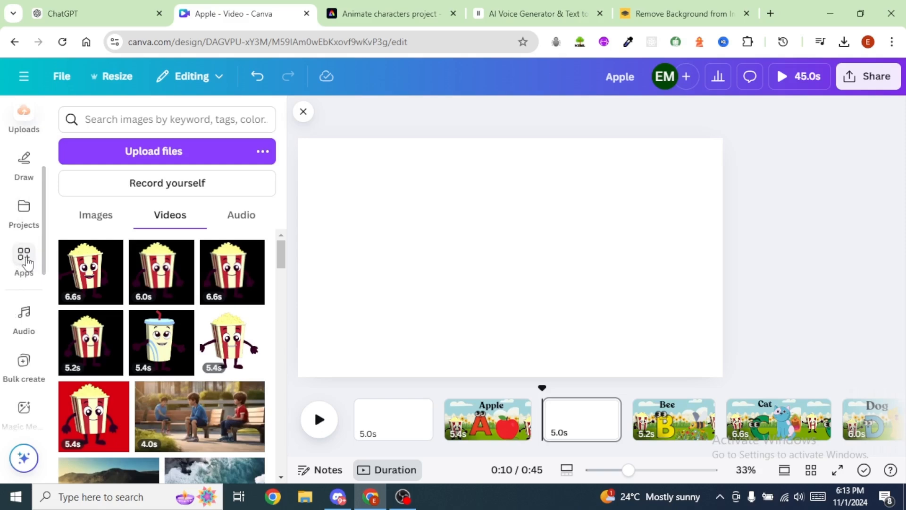
pyautogui.click(24, 257)
pyautogui.click(162, 122)
pyautogui.write('s')
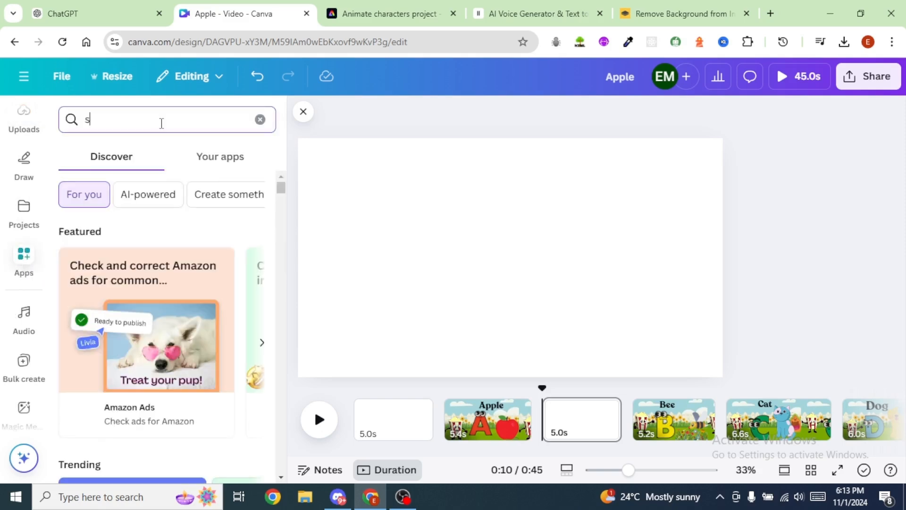
pyautogui.write('peed painter')
pyautogui.press('Return')
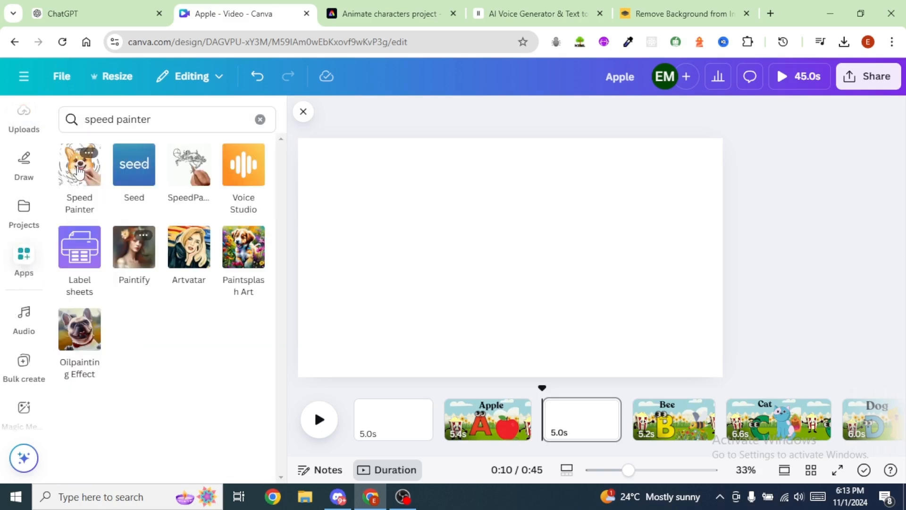
pyautogui.click(79, 173)
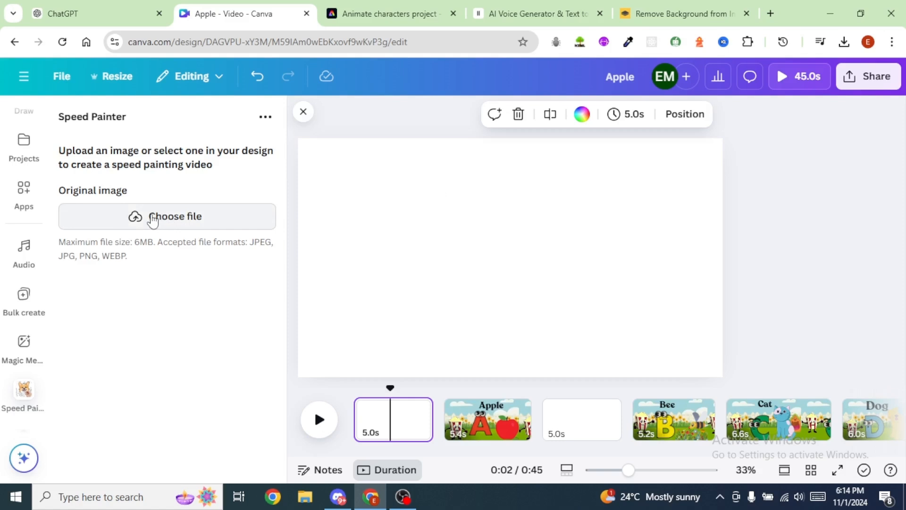
# Step: Load Apple (1).png into Speed Painter and generate its speed painting video
pyautogui.click(152, 218)
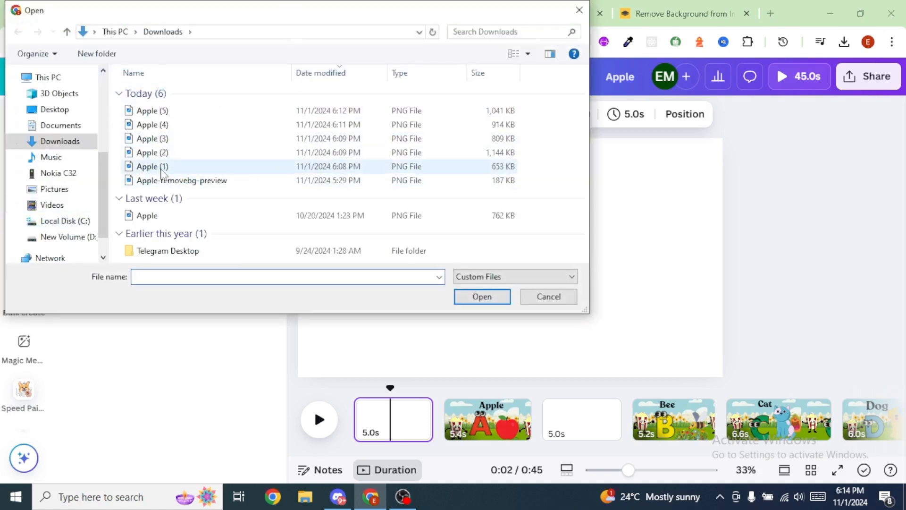
pyautogui.click(158, 167)
pyautogui.click(482, 297)
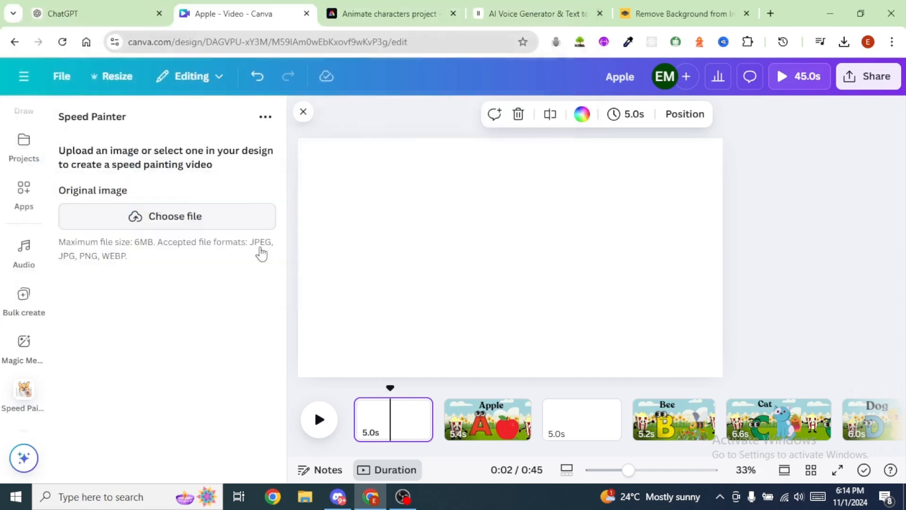
pyautogui.scroll(-1, 122, 294)
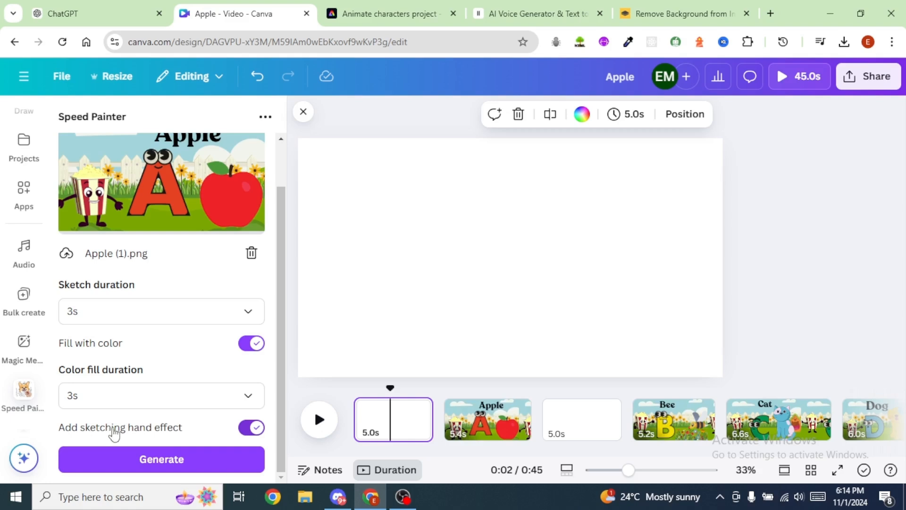
pyautogui.click(161, 461)
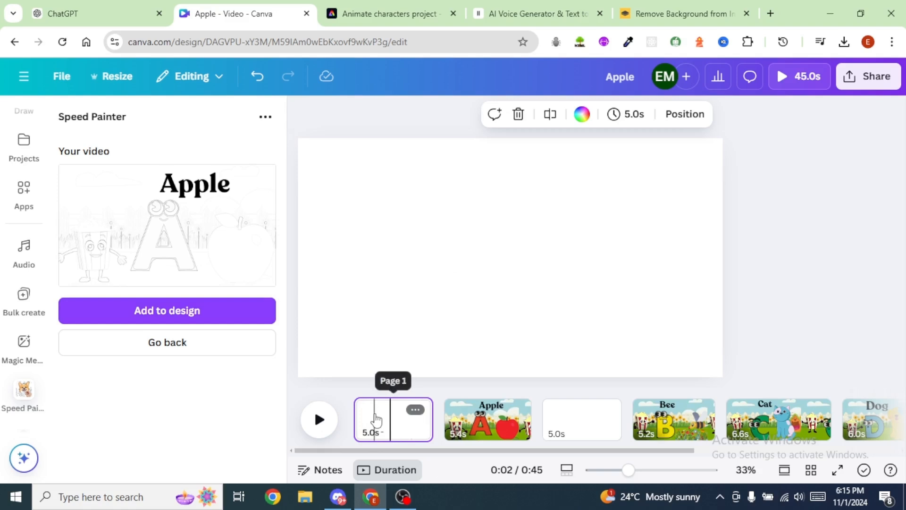
# Step: Add the generated Apple painting video to the blank first page and set it as the page background
pyautogui.click(152, 317)
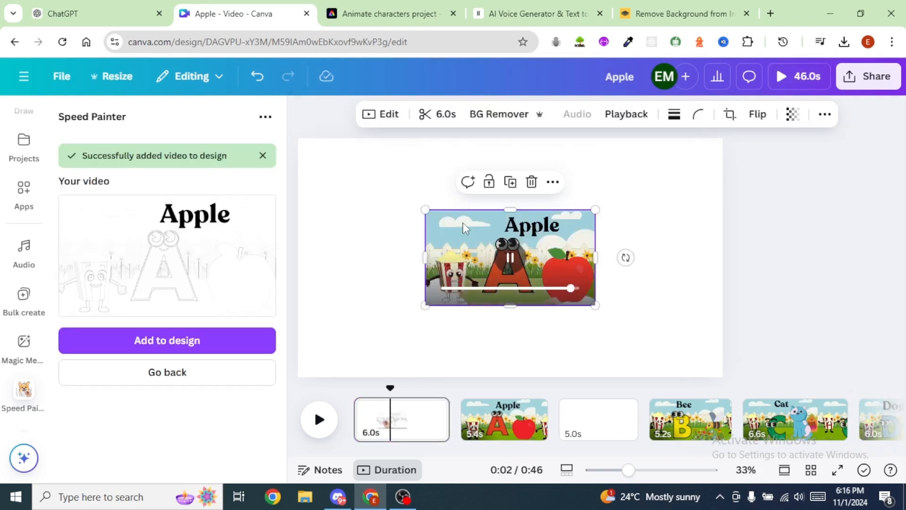
pyautogui.rightClick(464, 227)
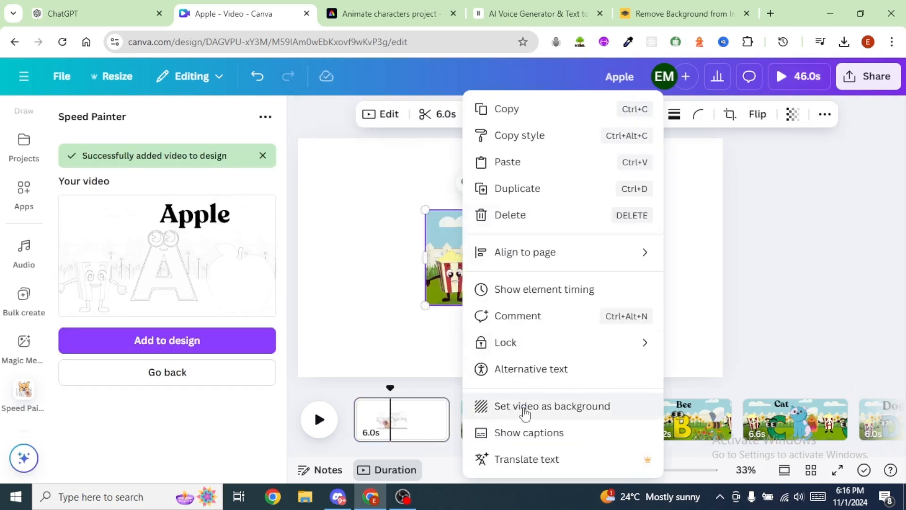
pyautogui.click(525, 413)
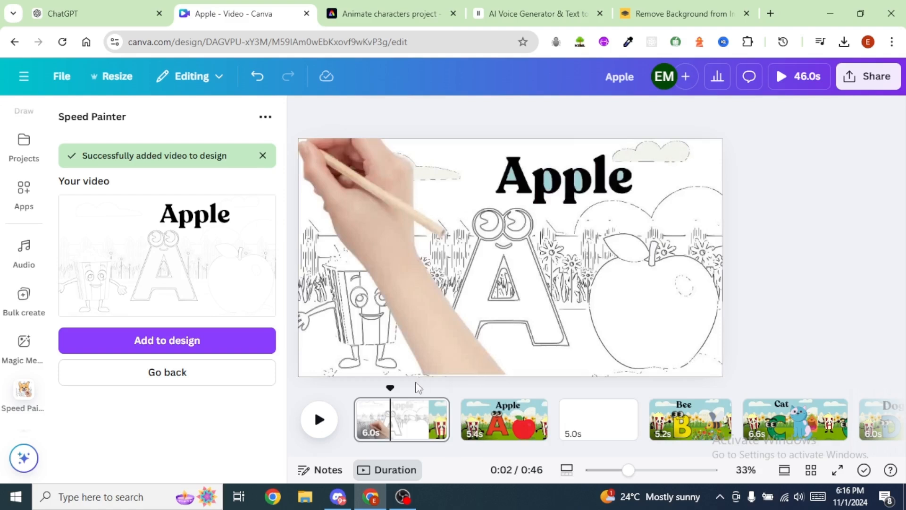
# Step: Select the blank page before the Bee page and generate a speed painting video from Apple (2).png
pyautogui.click(504, 419)
pyautogui.click(596, 425)
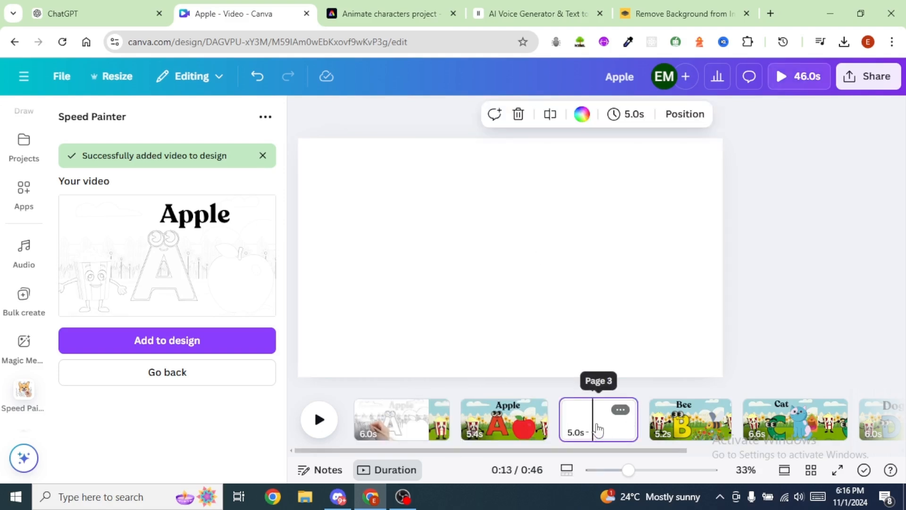
pyautogui.click(155, 377)
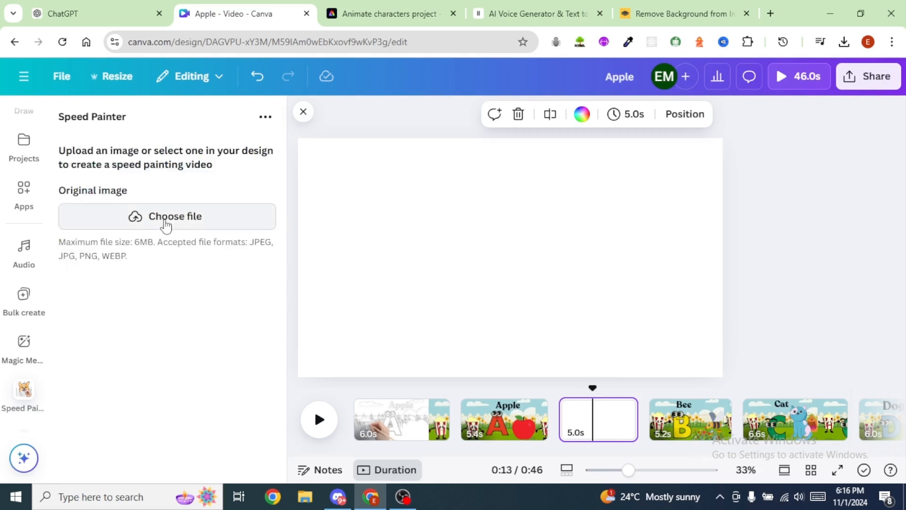
pyautogui.click(170, 218)
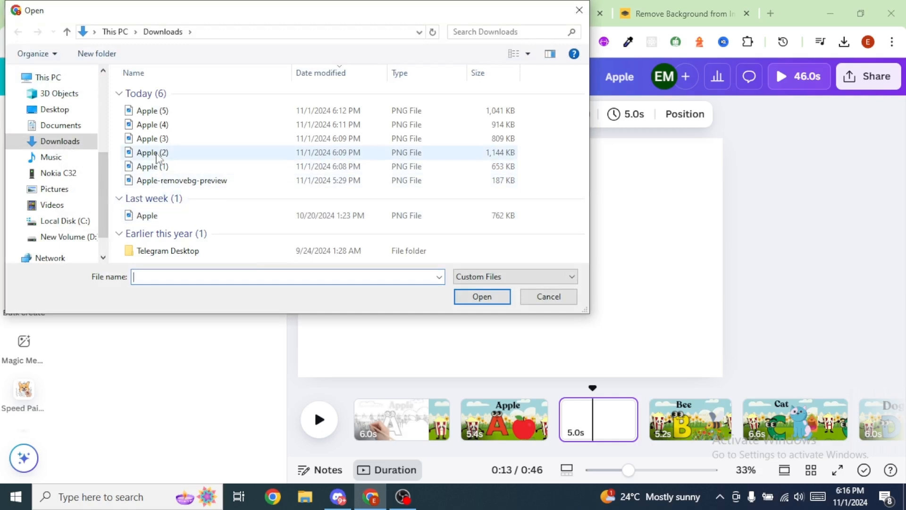
pyautogui.click(158, 153)
pyautogui.press('Return')
pyautogui.scroll(-2, 235, 241)
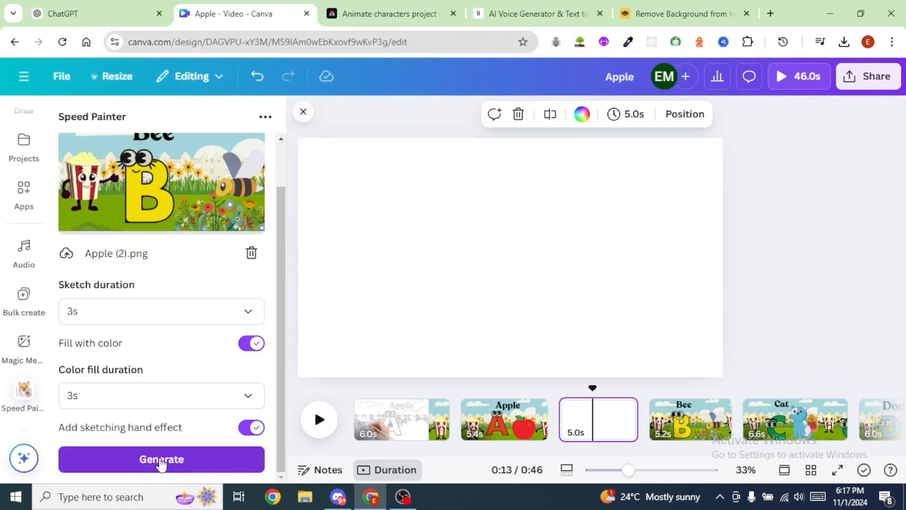
pyautogui.click(165, 462)
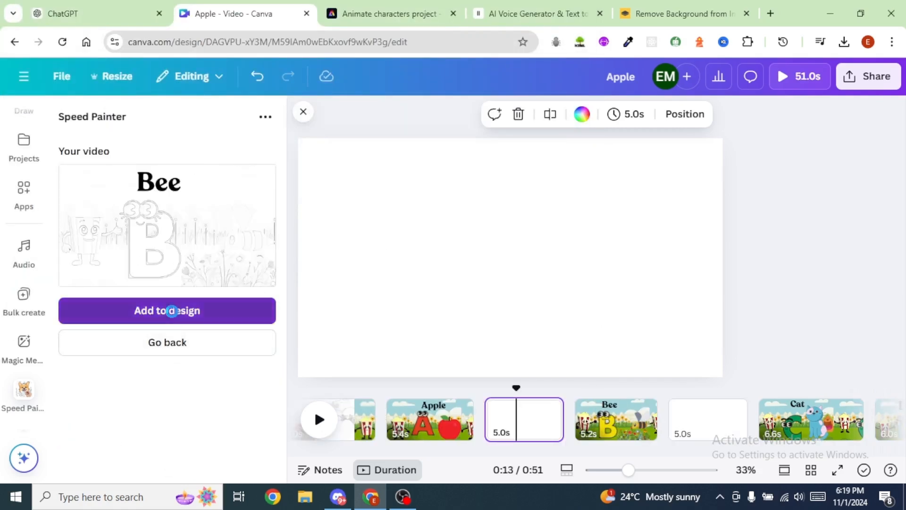
# Step: Add the generated Bee painting video to the blank page before the Bee page and set it as background
pyautogui.click(170, 310)
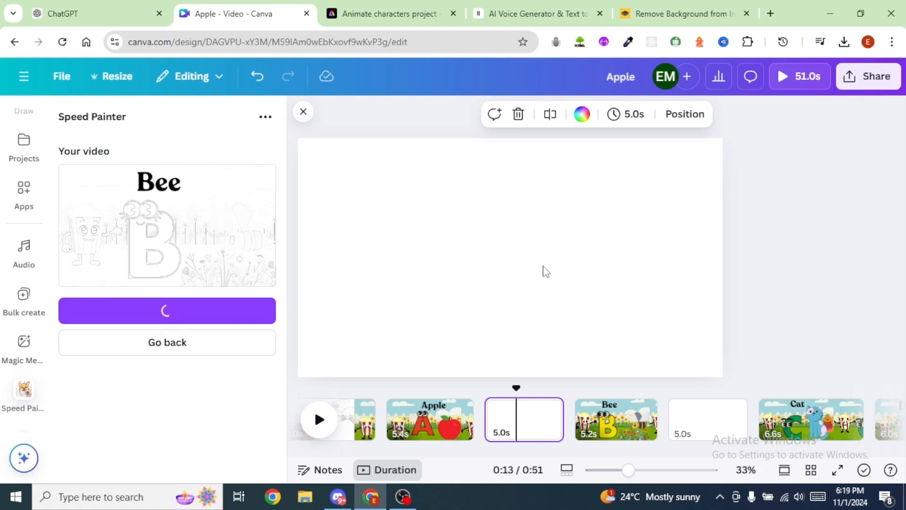
pyautogui.rightClick(467, 231)
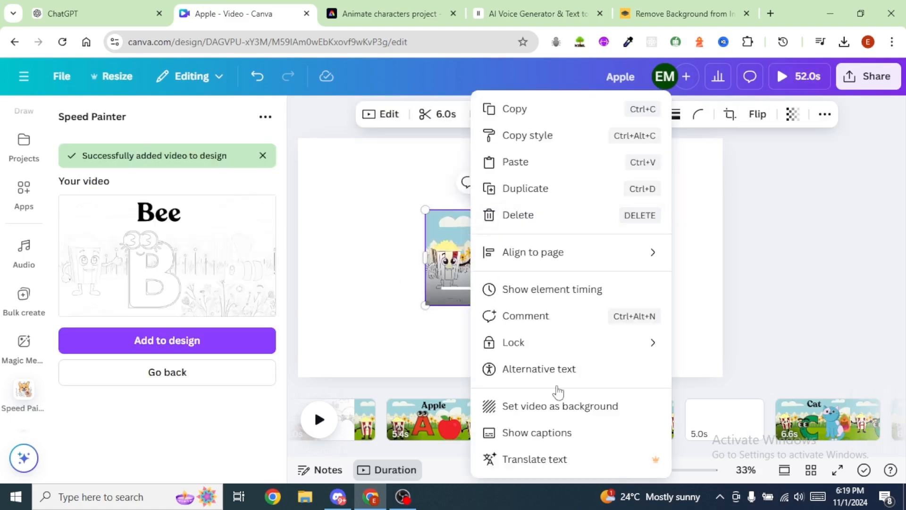
pyautogui.click(537, 417)
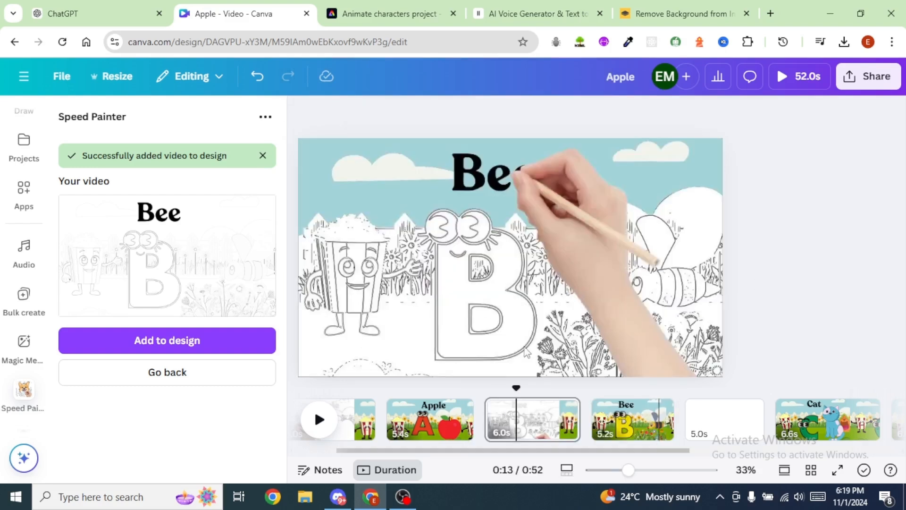
# Step: Select the blank page before the Cat page, replace the source image with Apple (3).png and generate its painting video
pyautogui.click(726, 422)
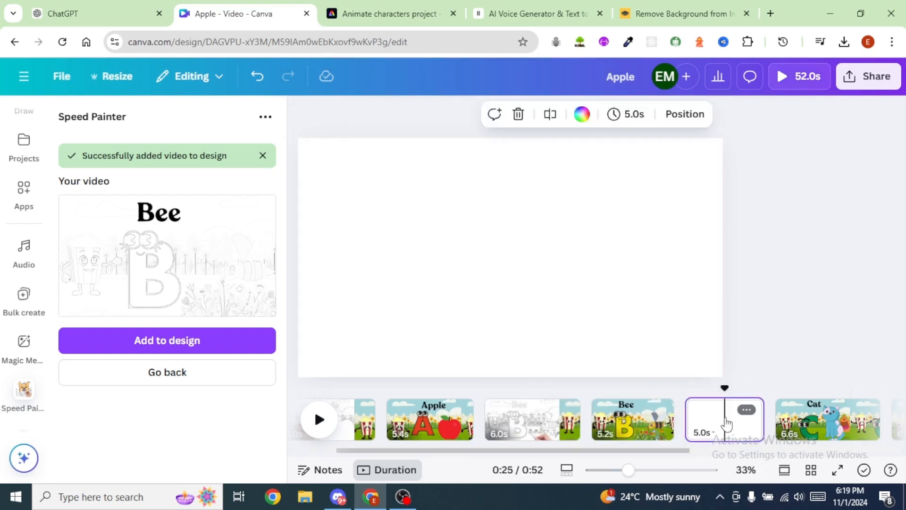
pyautogui.click(166, 373)
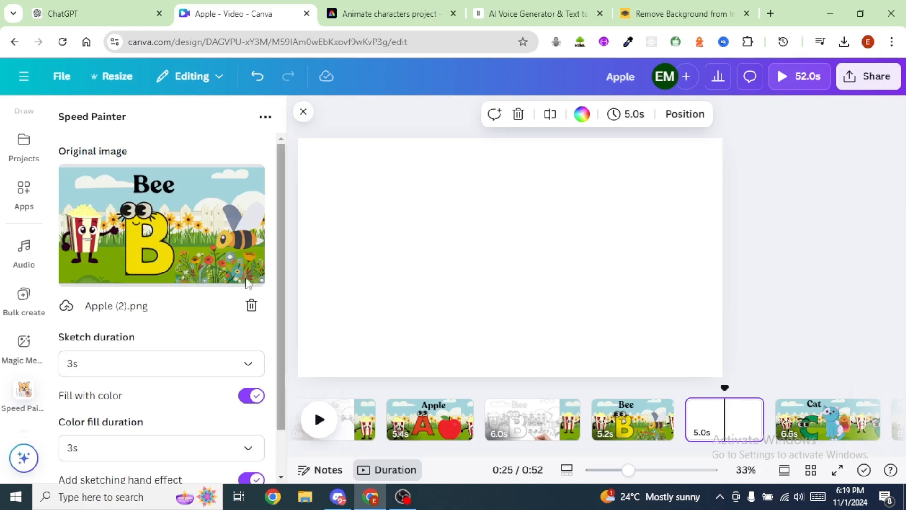
pyautogui.click(252, 305)
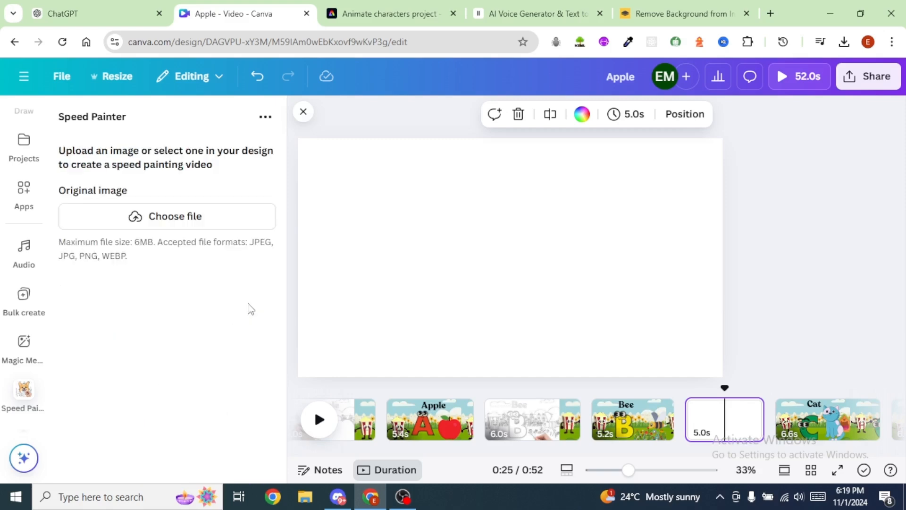
pyautogui.click(174, 222)
pyautogui.click(152, 137)
pyautogui.click(482, 297)
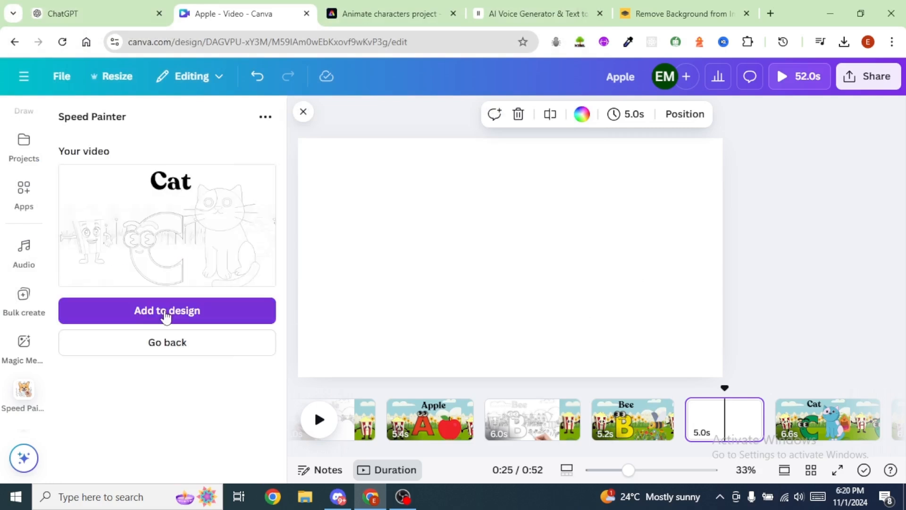
# Step: Add the generated Cat painting video to the blank page before the Cat page and set it as background
pyautogui.click(166, 315)
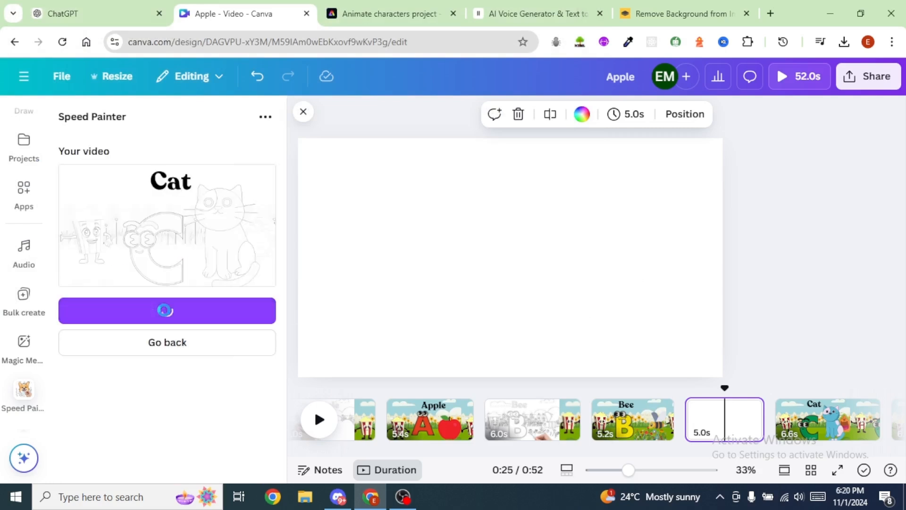
pyautogui.rightClick(468, 229)
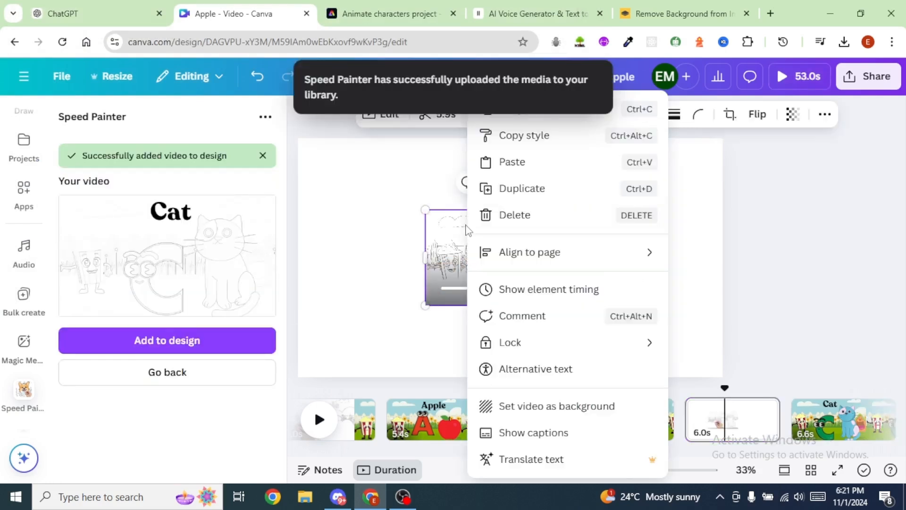
pyautogui.click(557, 407)
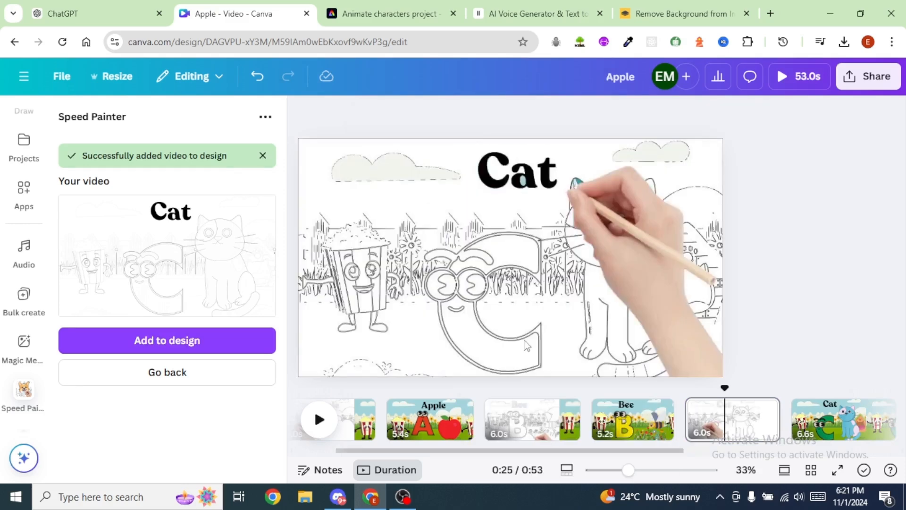
# Step: Replace the Speed Painter source image with Apple (4).png and generate the Dog painting video
pyautogui.click(172, 376)
pyautogui.click(250, 301)
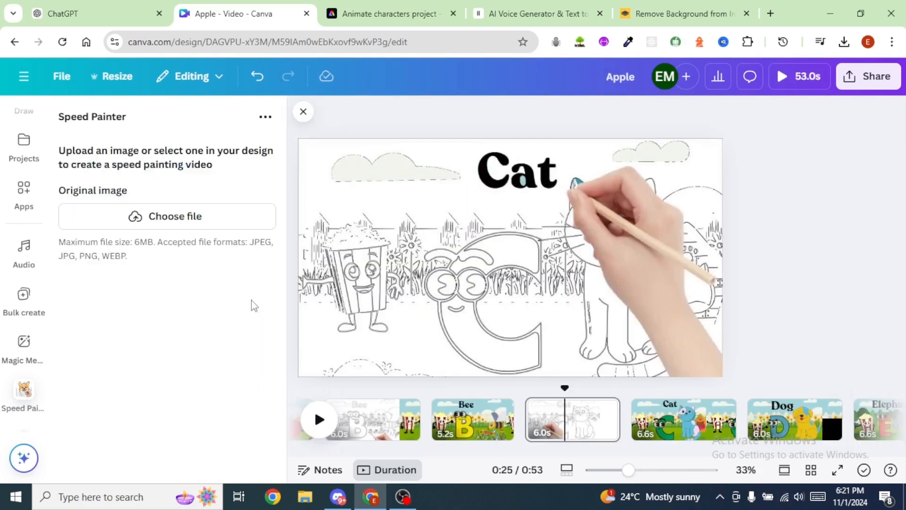
pyautogui.click(194, 215)
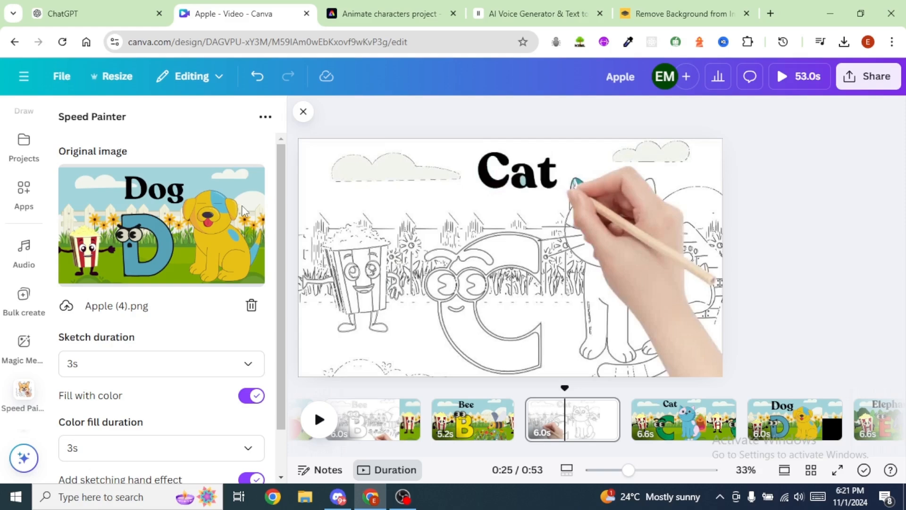
pyautogui.scroll(-1, 183, 272)
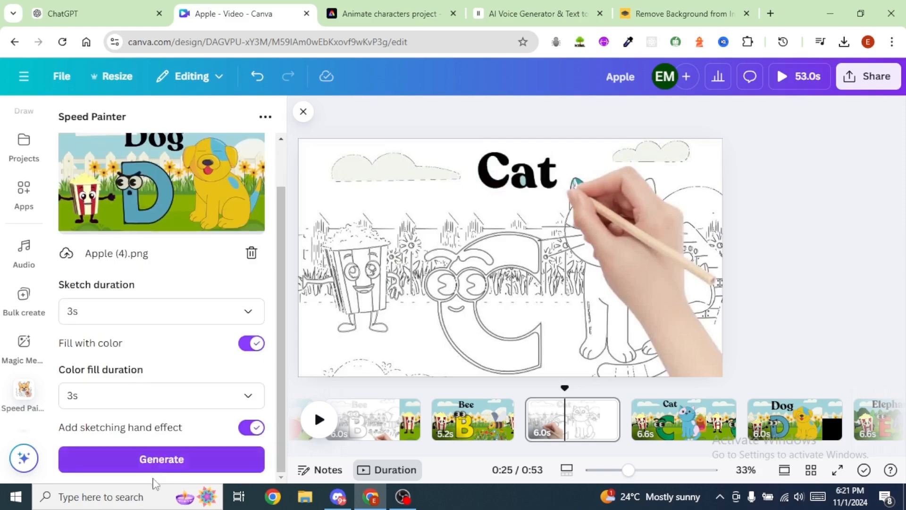
pyautogui.click(169, 462)
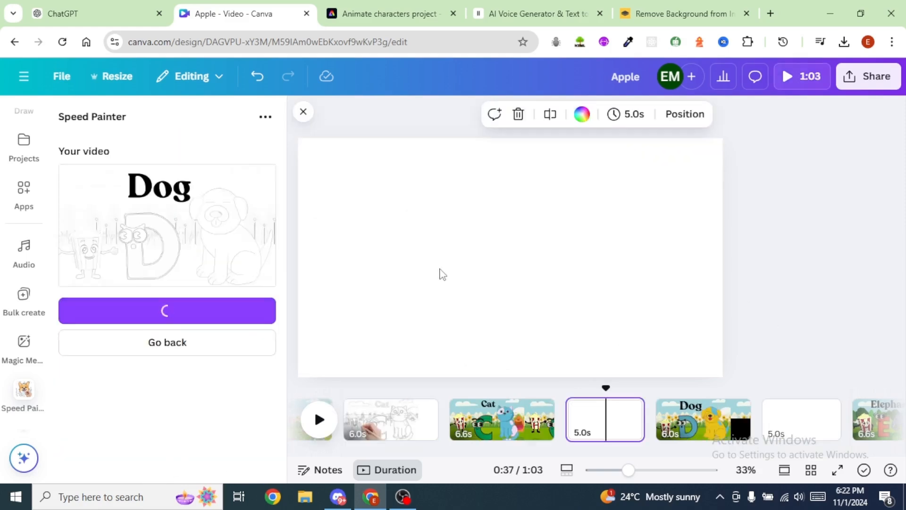
# Step: Set the Dog painting video as the background of the page before the Dog page and remove Apple (4).png from Speed Painter
pyautogui.rightClick(514, 246)
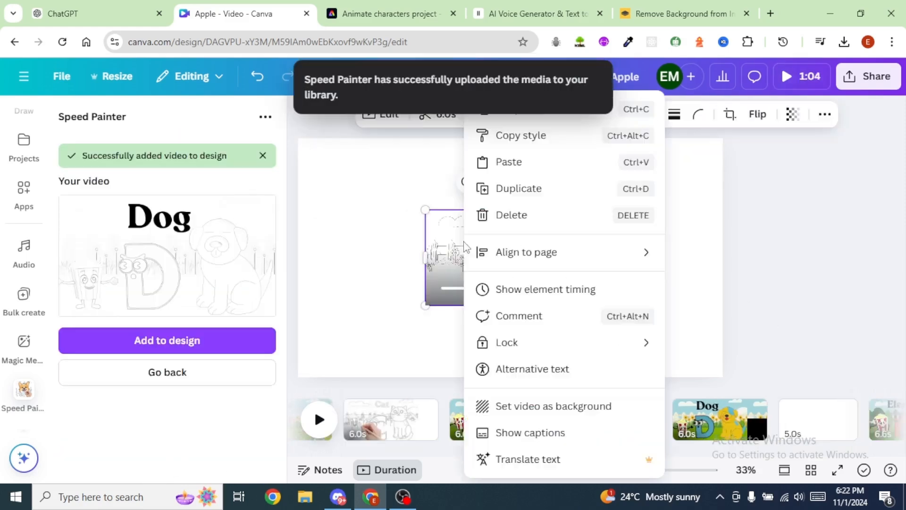
pyautogui.click(534, 412)
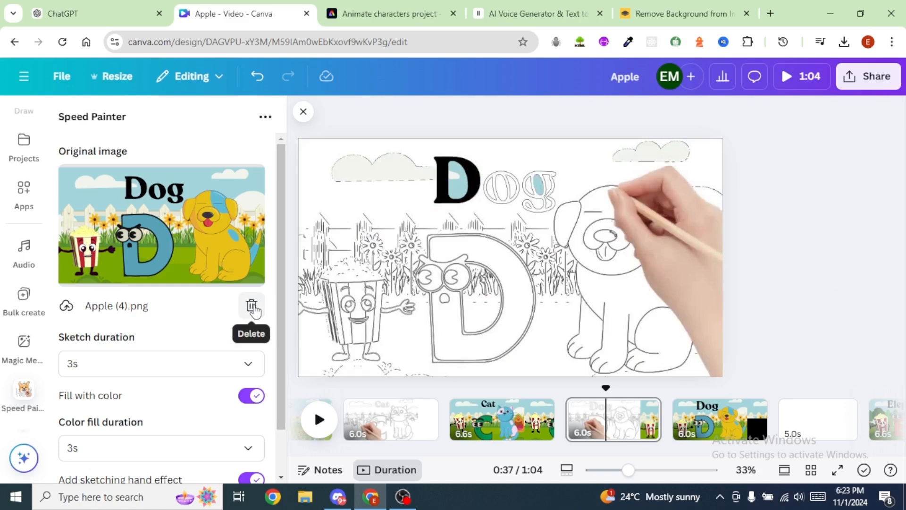
pyautogui.click(252, 307)
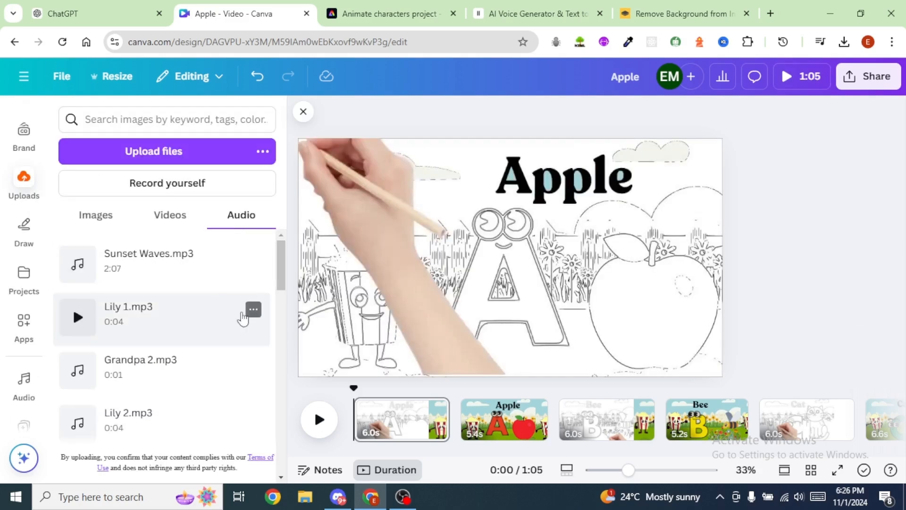
# Step: Search the audio library for "crunch bite" sound effects
pyautogui.scroll(-1, 226, 334)
pyautogui.scroll(-2, 225, 334)
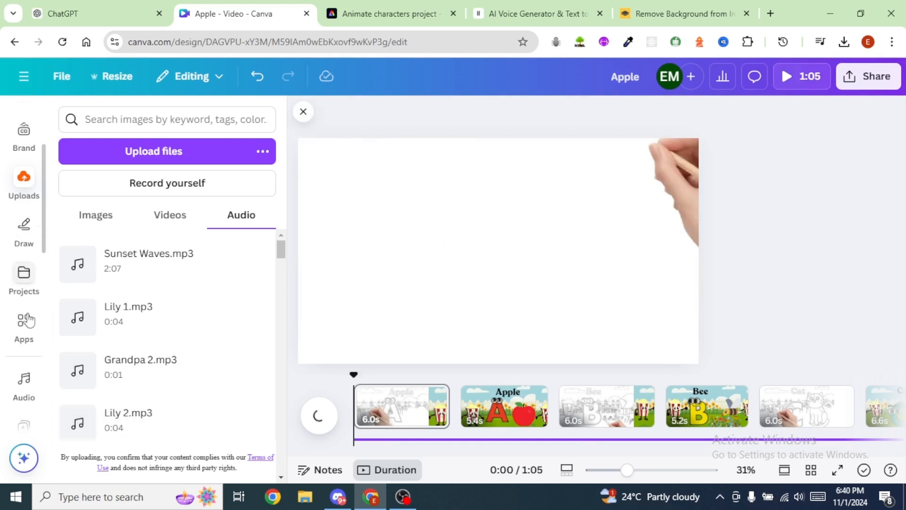
pyautogui.click(24, 390)
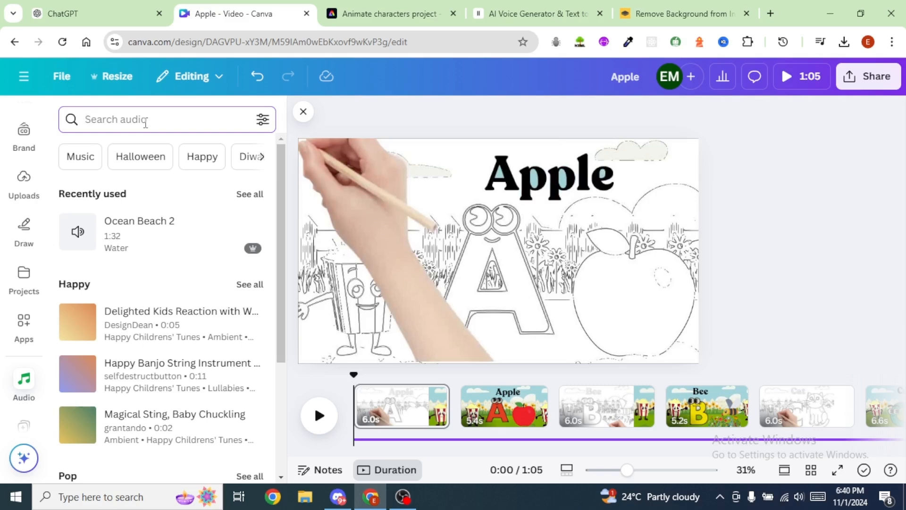
pyautogui.write('crun')
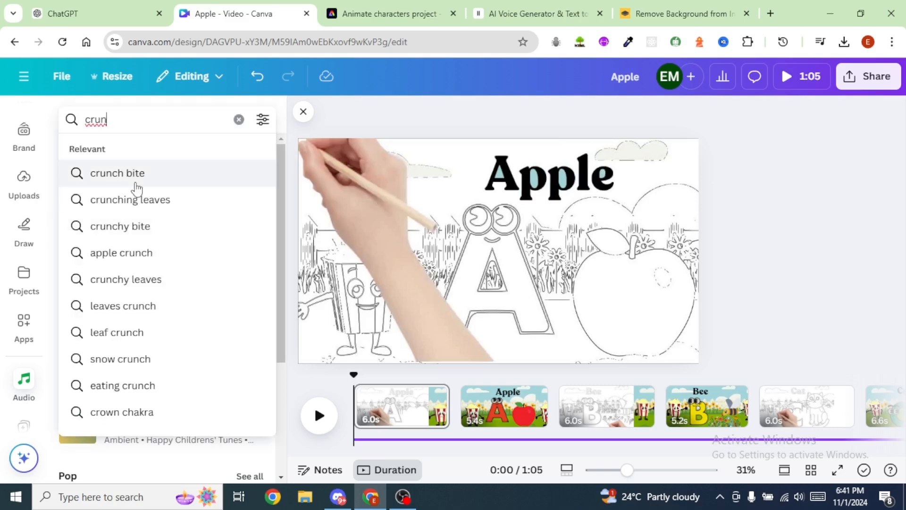
pyautogui.click(134, 179)
pyautogui.scroll(-5, 78, 309)
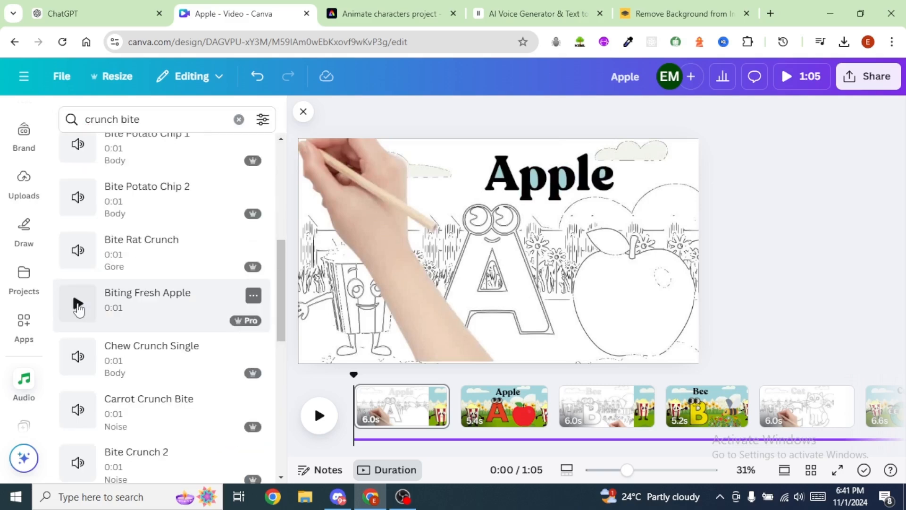
# Step: Preview the Biting Fresh Apple sound, place it at the end of the coloured Apple page and play back the result
pyautogui.click(78, 307)
pyautogui.moveTo(105, 304); pyautogui.dragTo(510, 401)
pyautogui.click(320, 407)
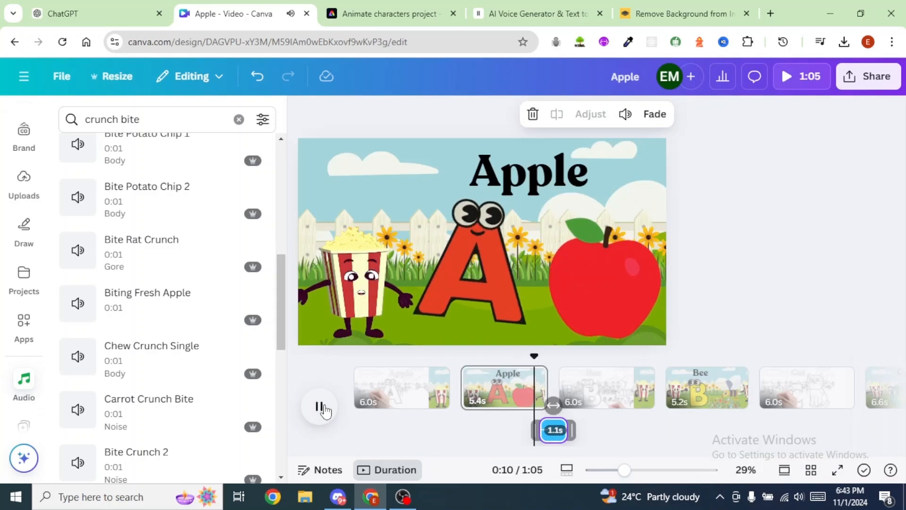
pyautogui.click(319, 406)
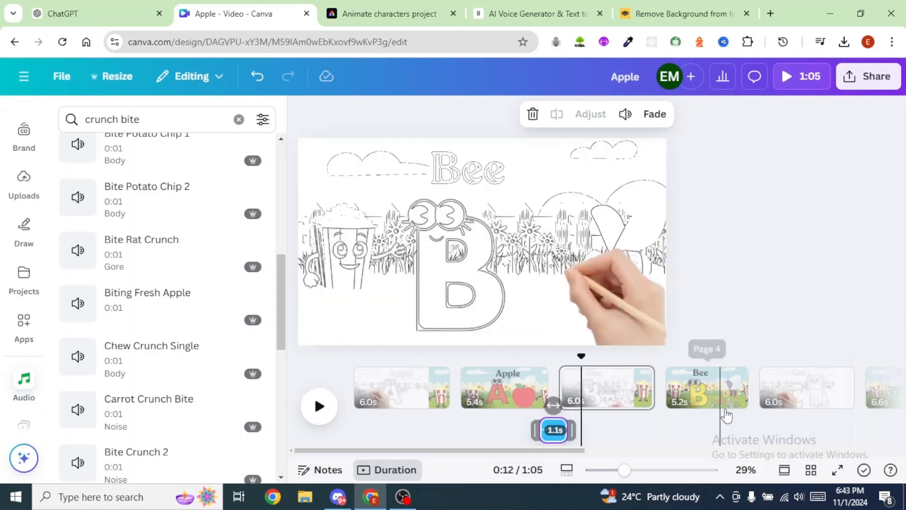
# Step: Find "bees buzzing" audio, add the Insect Bee Buzz Fly sound at the end of the coloured Bee page and play the video
pyautogui.click(156, 119)
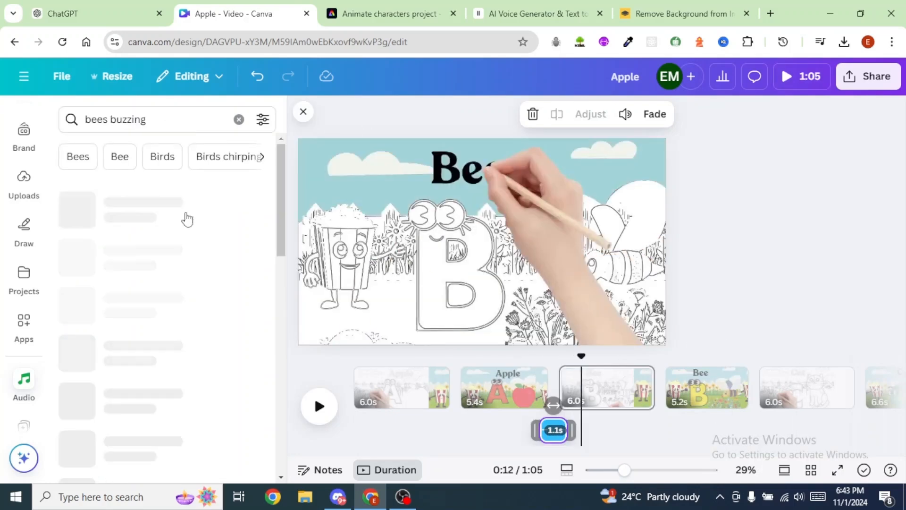
pyautogui.scroll(-2, 257, 241)
pyautogui.click(78, 302)
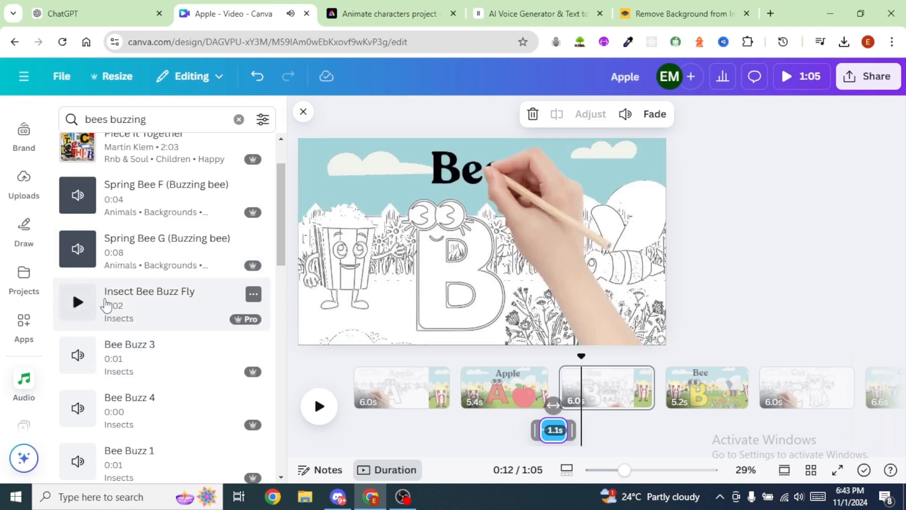
pyautogui.moveTo(107, 305); pyautogui.dragTo(763, 403)
pyautogui.click(319, 407)
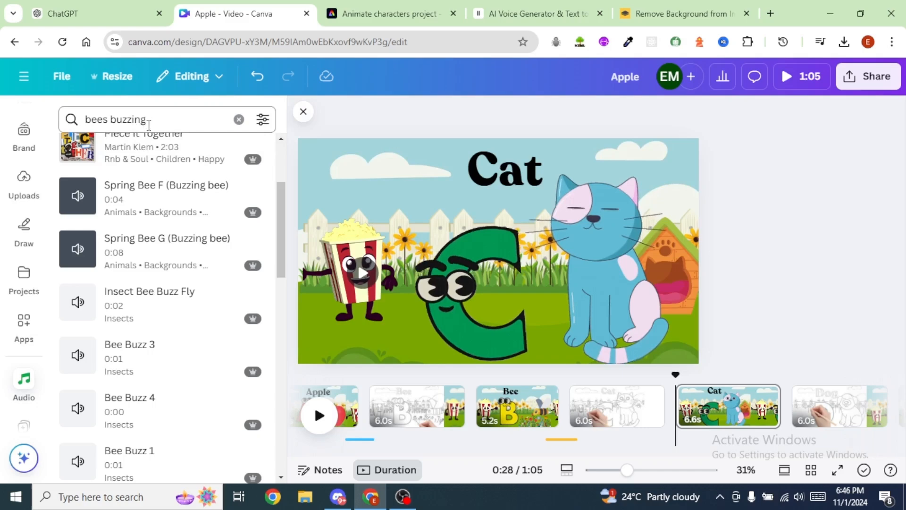
# Step: Find "cat meow" audio, add the Cat Meow 9 sound at the end of the coloured Cat page and play it back
pyautogui.click(146, 119)
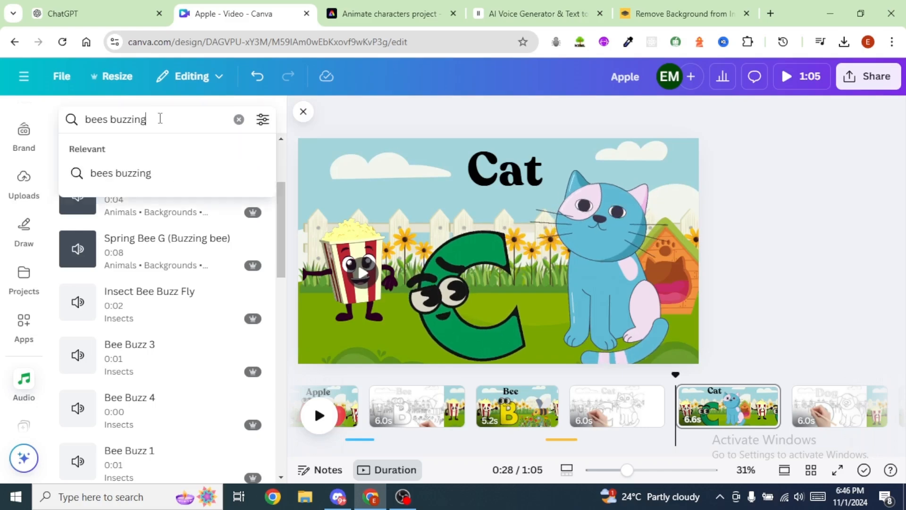
pyautogui.hotkey('ctrl', 'a')
pyautogui.write('cat meow')
pyautogui.tripleClick(144, 122)
pyautogui.click(146, 120)
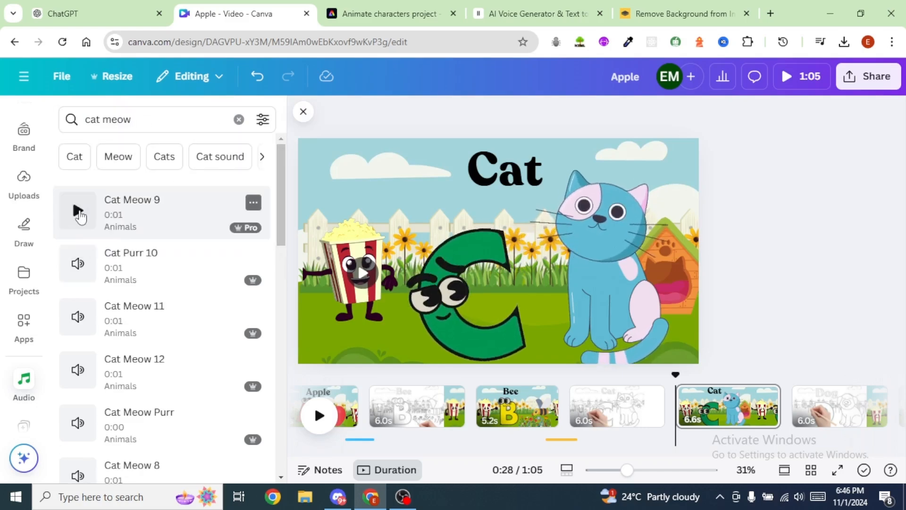
pyautogui.click(78, 212)
pyautogui.moveTo(85, 211); pyautogui.dragTo(774, 399)
pyautogui.click(319, 392)
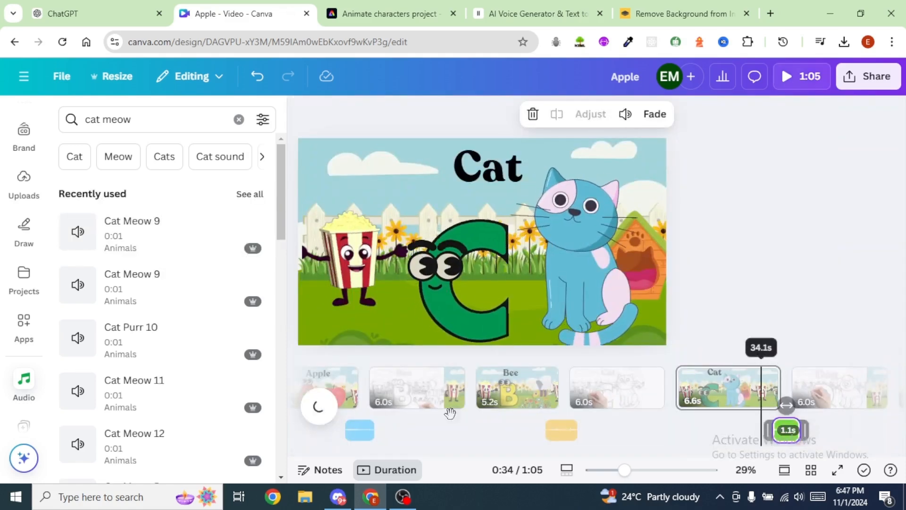
# Step: Search the audio library for "dog bark" and preview the Dog Barking Loudly sound
pyautogui.tripleClick(81, 119)
pyautogui.write('do')
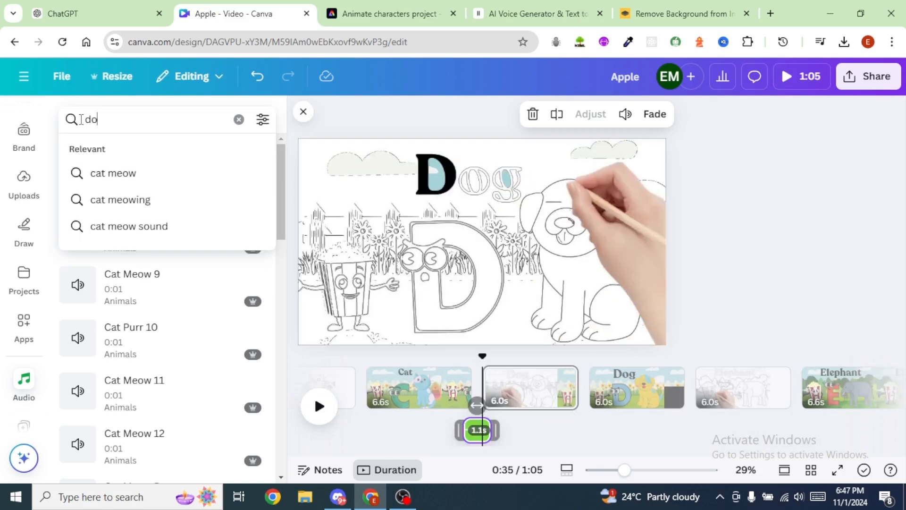
pyautogui.write('g bark')
pyautogui.press('Return')
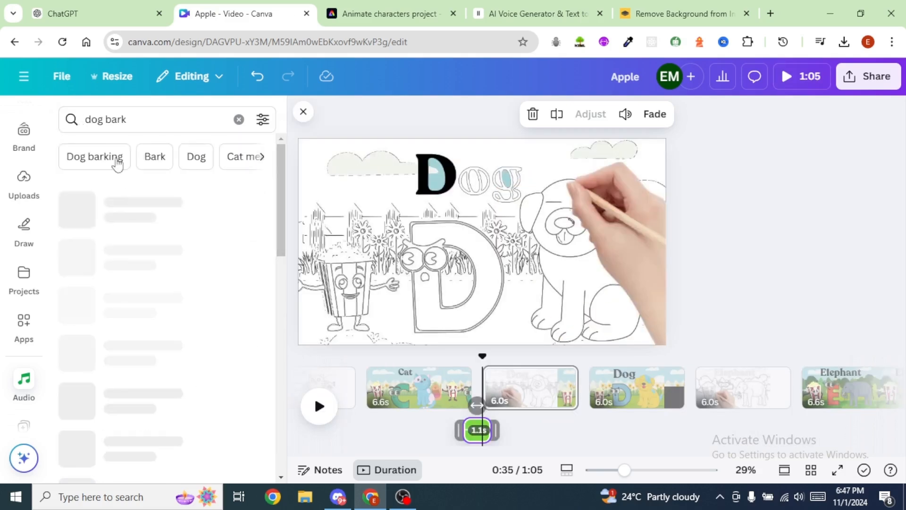
pyautogui.click(76, 263)
pyautogui.scroll(-5, 79, 255)
pyautogui.click(79, 255)
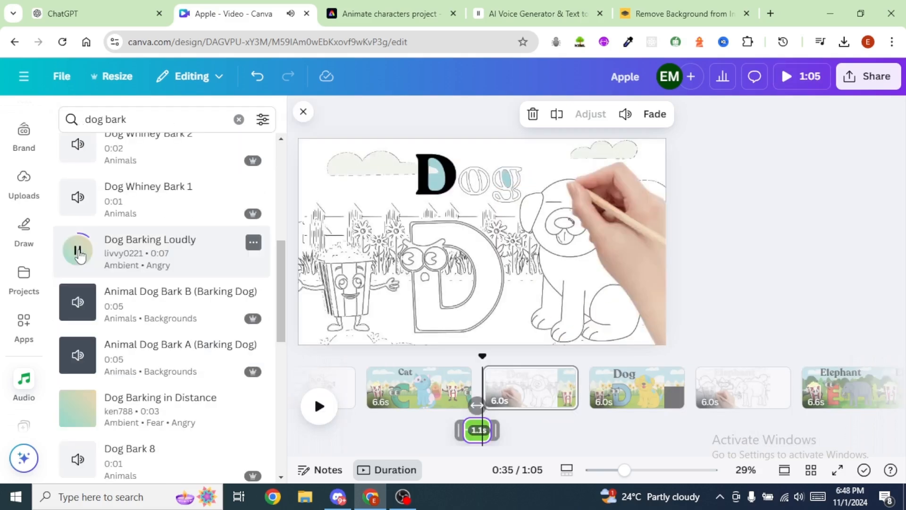
# Step: Place the Animal Dog Bark B sound at the end of the coloured Dog page, shorten it to 1.0 s and play it back
pyautogui.moveTo(90, 302); pyautogui.dragTo(678, 400)
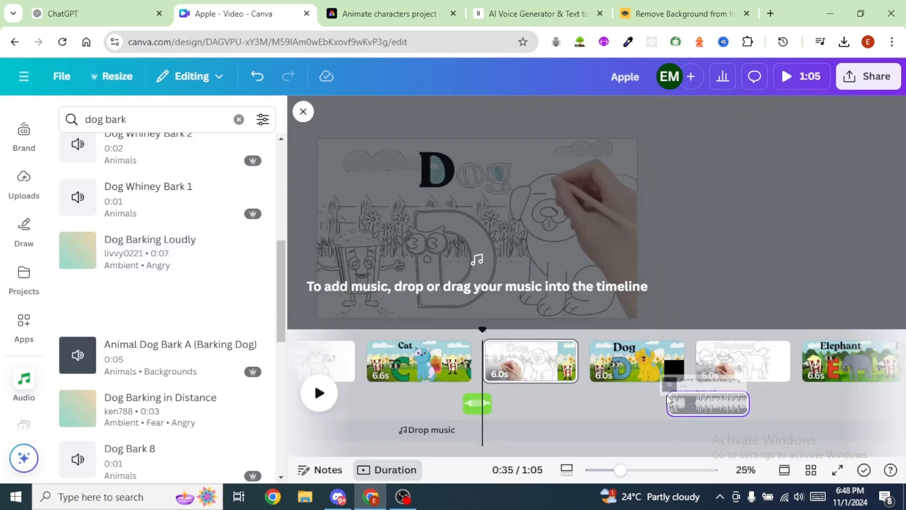
pyautogui.moveTo(731, 404); pyautogui.dragTo(736, 404)
pyautogui.click(320, 411)
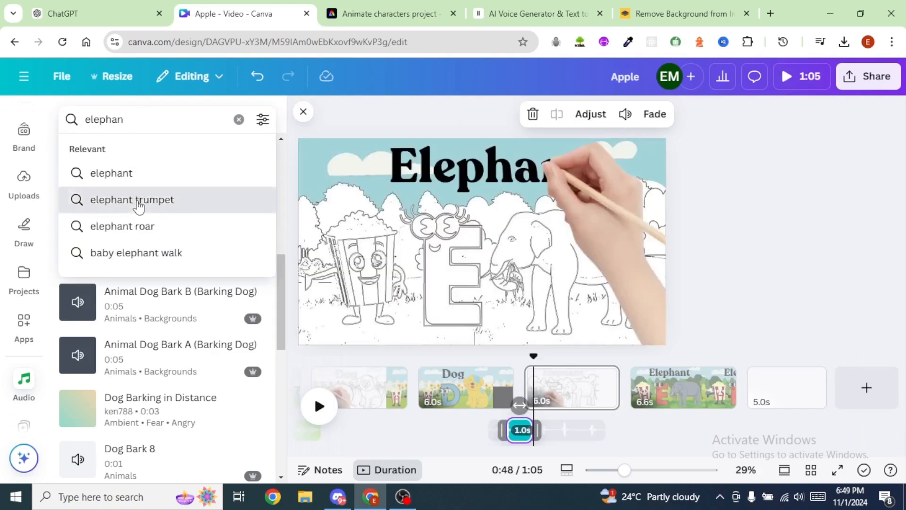
# Step: Find "elephant trumpet" audio, add Elephant Trumpets Loudly at the end of the coloured Elephant page and check it in playback
pyautogui.click(132, 199)
pyautogui.click(78, 213)
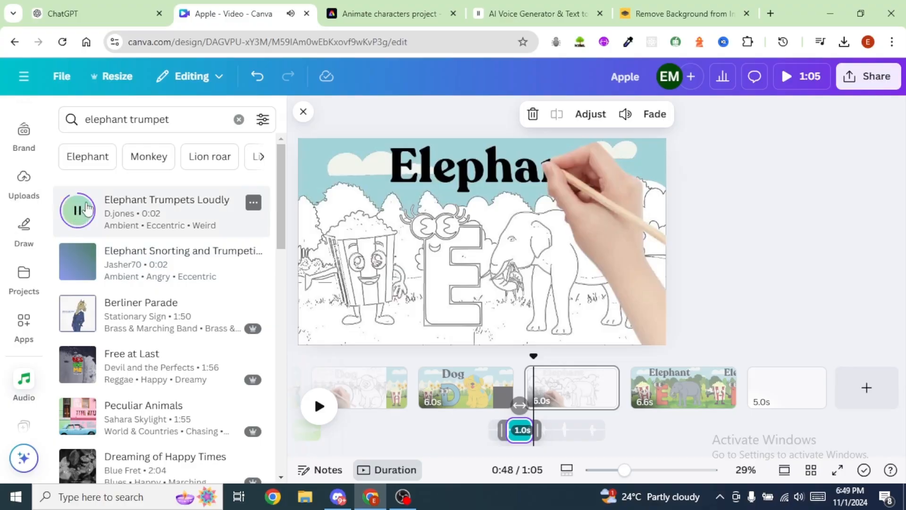
pyautogui.moveTo(86, 208); pyautogui.dragTo(750, 405)
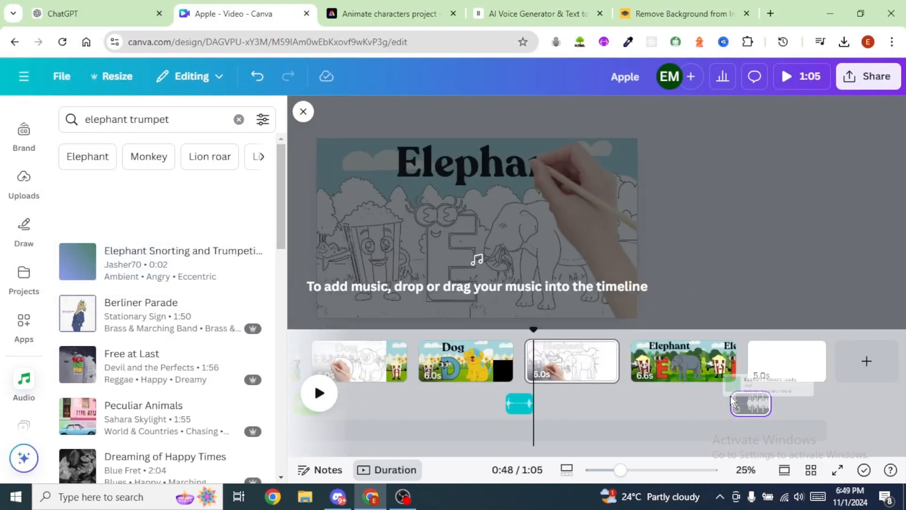
pyautogui.moveTo(809, 408); pyautogui.dragTo(751, 404)
pyautogui.click(320, 393)
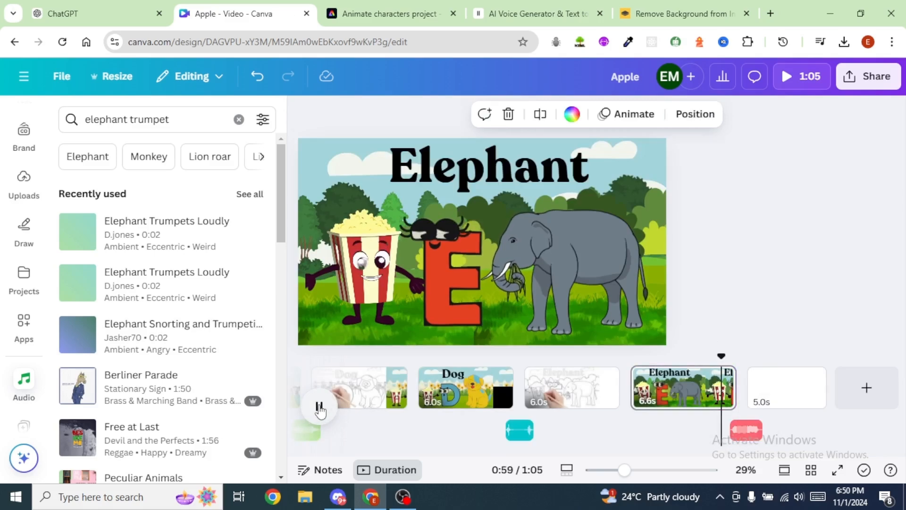
pyautogui.click(320, 406)
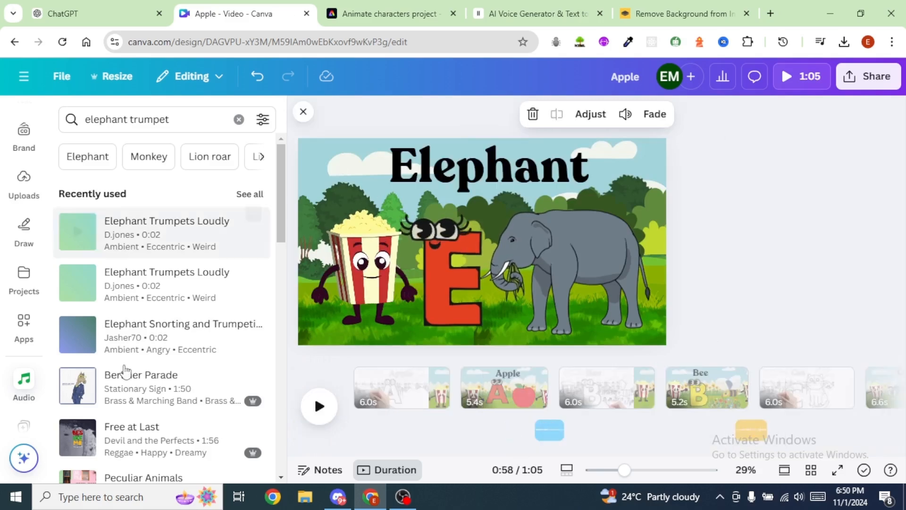
# Step: Add the uploaded Christmas Village track as background music on its own audio row, starting at the beginning of the video
pyautogui.click(24, 180)
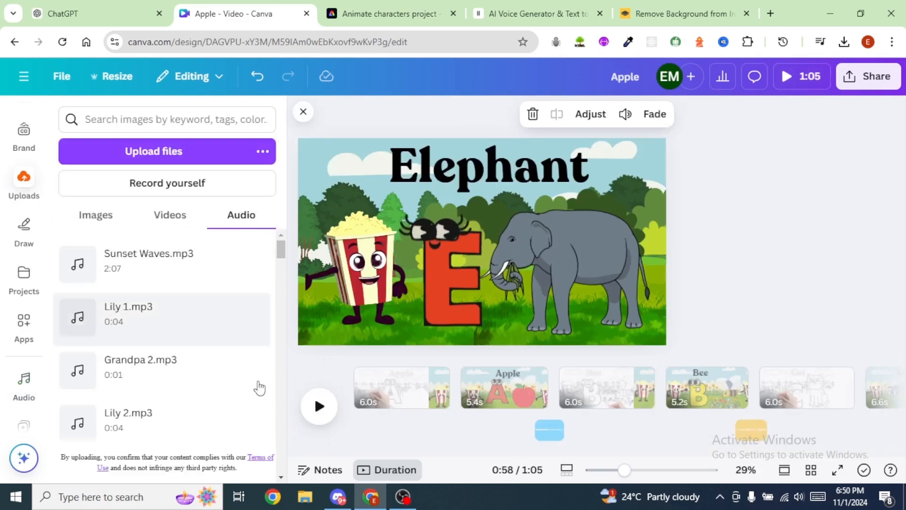
pyautogui.scroll(-5, 228, 334)
pyautogui.scroll(-3, 233, 333)
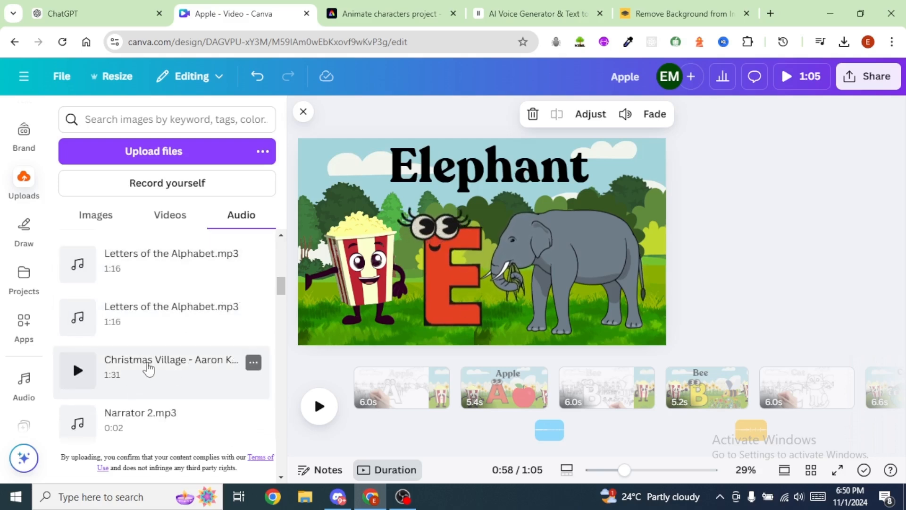
pyautogui.moveTo(72, 358); pyautogui.dragTo(377, 431)
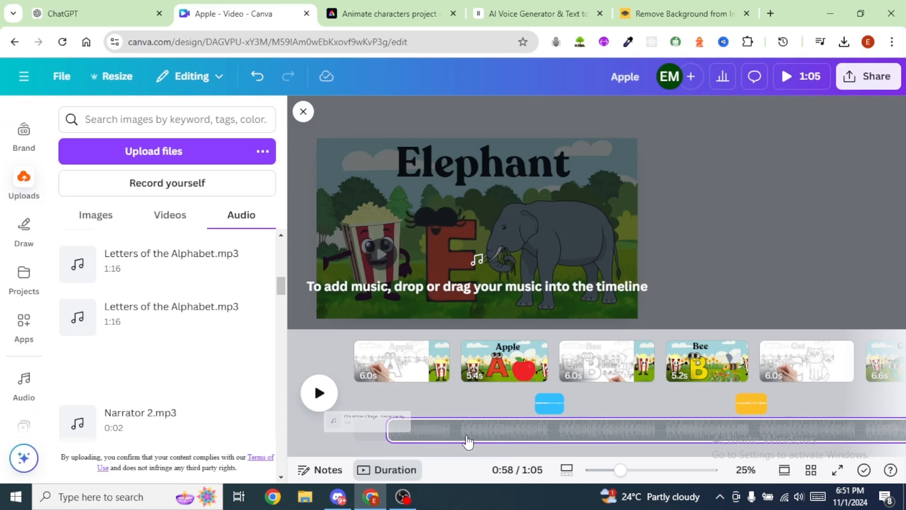
pyautogui.moveTo(469, 442); pyautogui.dragTo(469, 441)
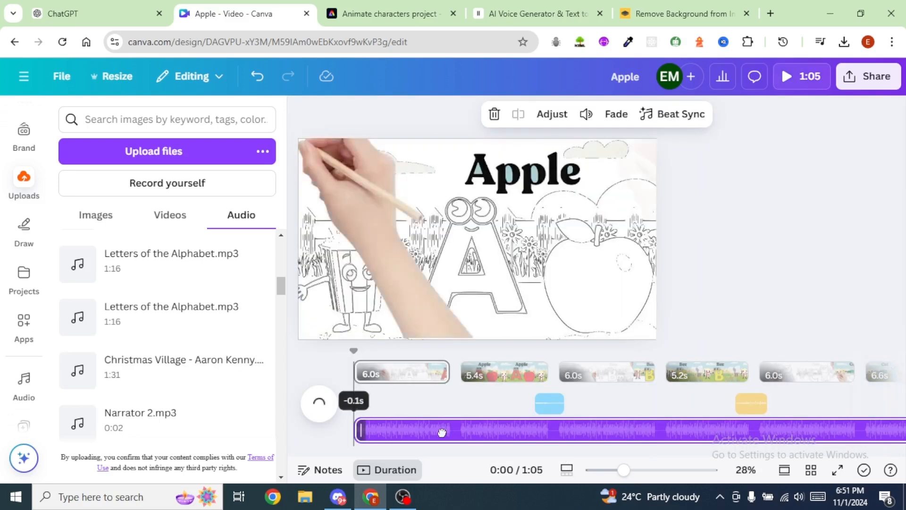
pyautogui.click(885, 98)
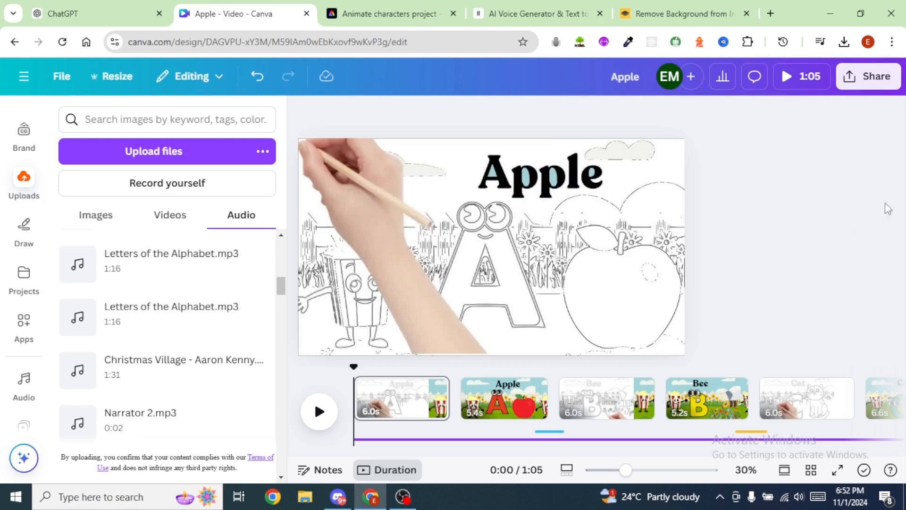
# Step: Download the finished design as a video and open Apple.mp4 for playback
pyautogui.click(871, 83)
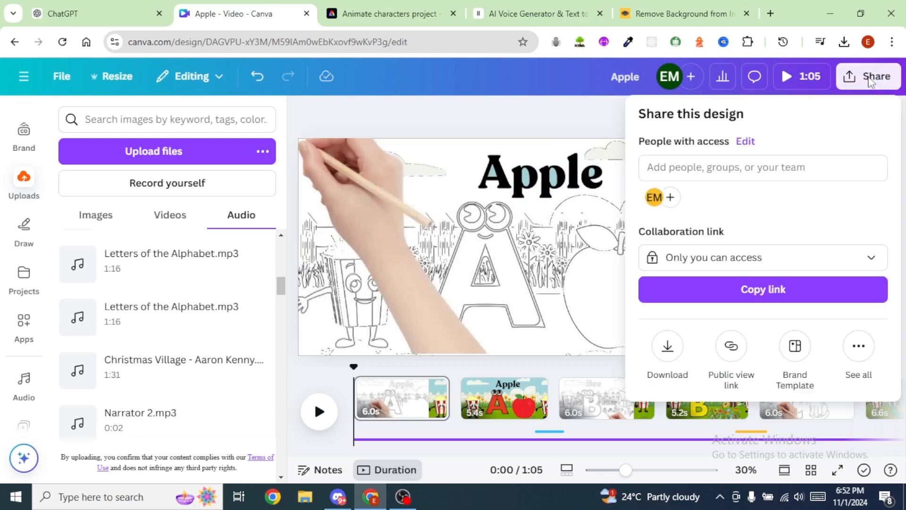
pyautogui.click(666, 349)
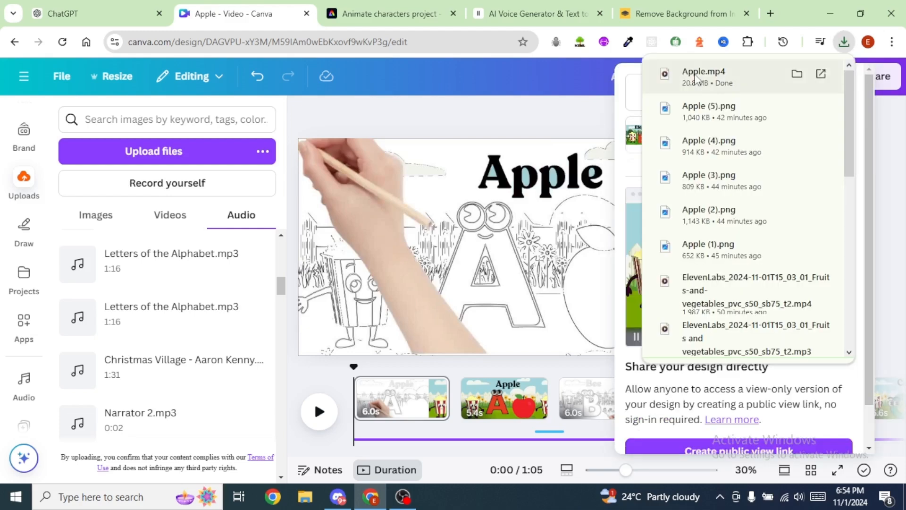
pyautogui.click(696, 78)
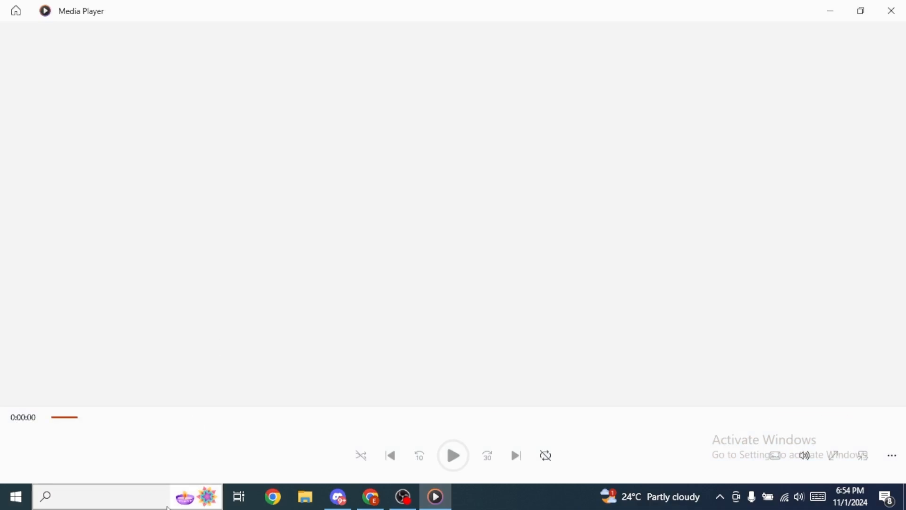